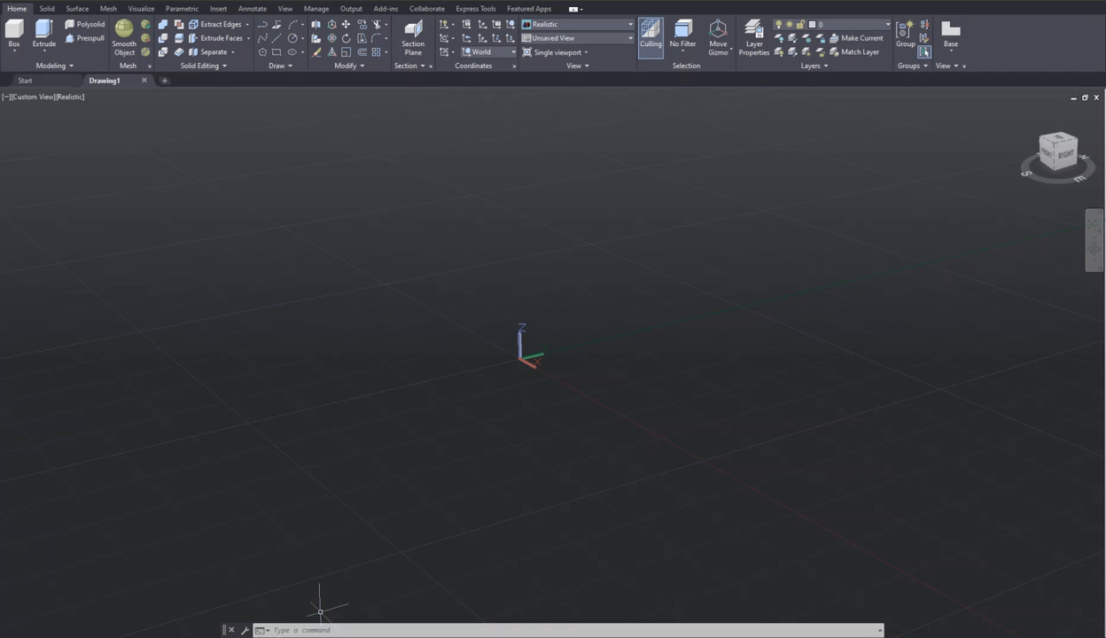
# Switch to the plan view of the current UCS with the origin in the middle of the drawing area.
pyautogui.write('plan')
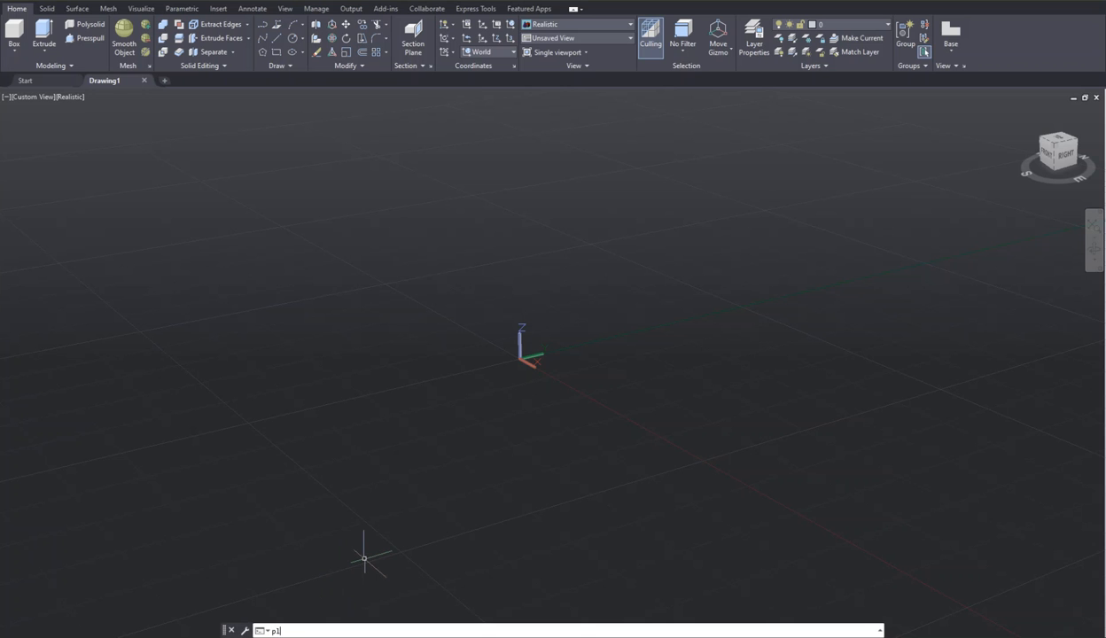
pyautogui.press('Return')
pyautogui.press('Return')
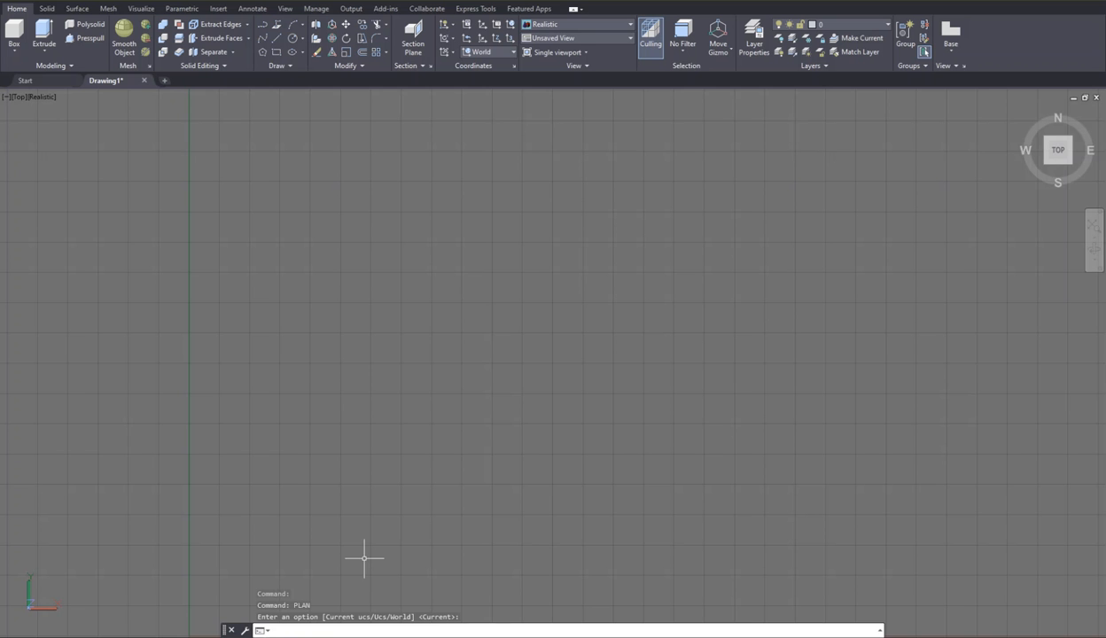
pyautogui.moveTo(437, 444)
pyautogui.mouseDown(button='middle')
pyautogui.moveTo(486, 412)
pyautogui.moveTo(592, 293)
pyautogui.moveTo(605, 189)
pyautogui.mouseUp(button='middle')
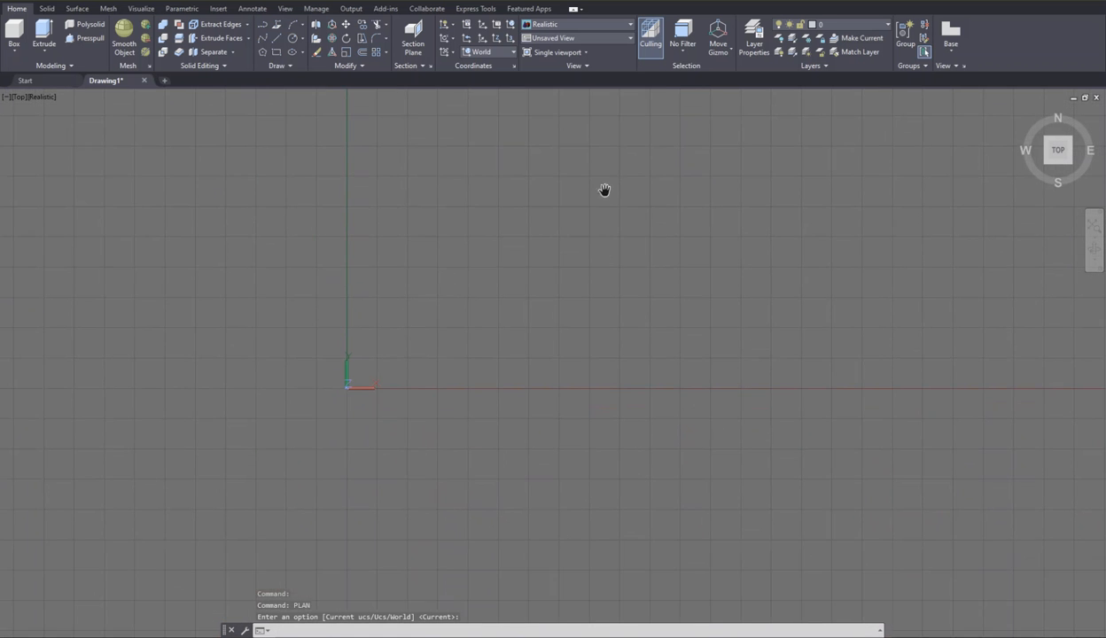
pyautogui.moveTo(479, 357); pyautogui.dragTo(552, 316, button='middle')
pyautogui.scroll(3, 483, 332)
pyautogui.scroll(2, 482, 334)
pyautogui.moveTo(521, 339); pyautogui.dragTo(540, 349, button='middle')
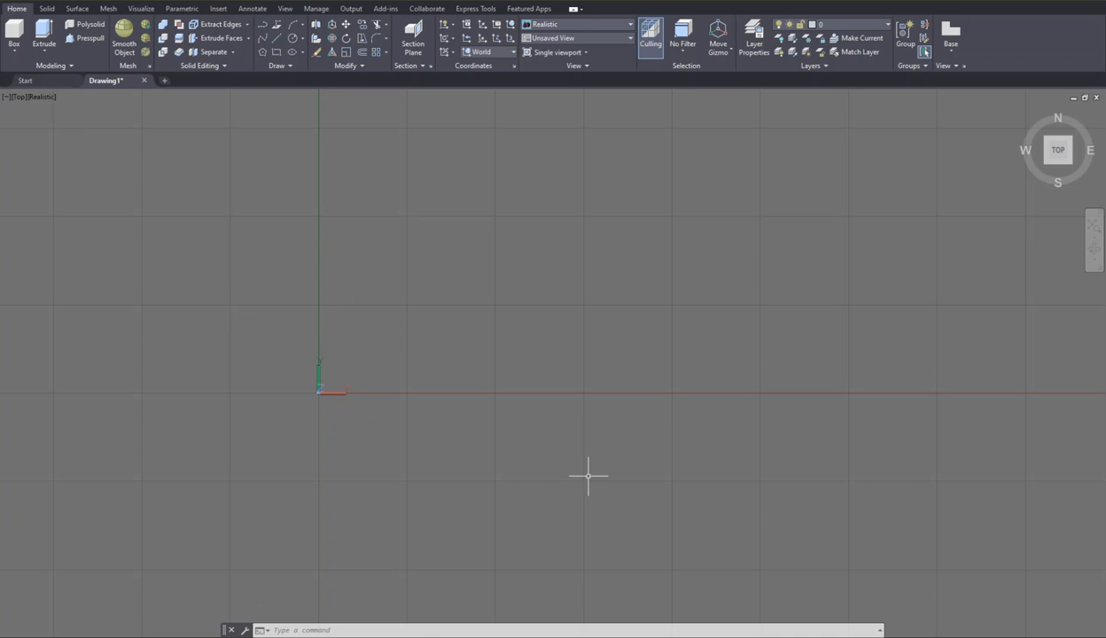
# Review the running object snaps and select the 3D Modeling workspace.
pyautogui.click(1079, 637)
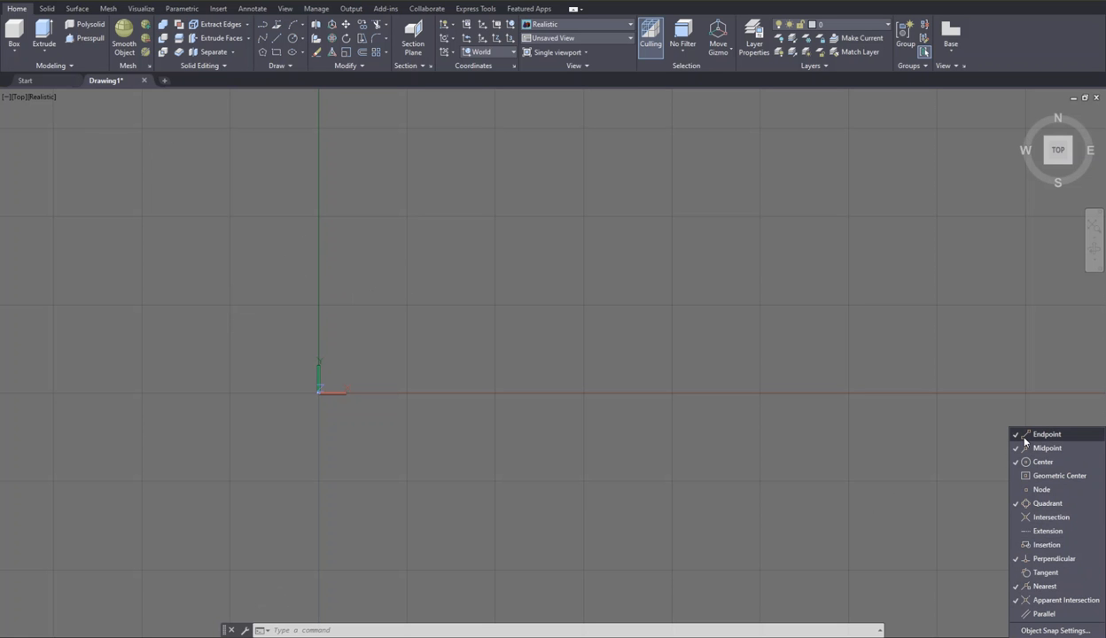
pyautogui.click(1010, 637)
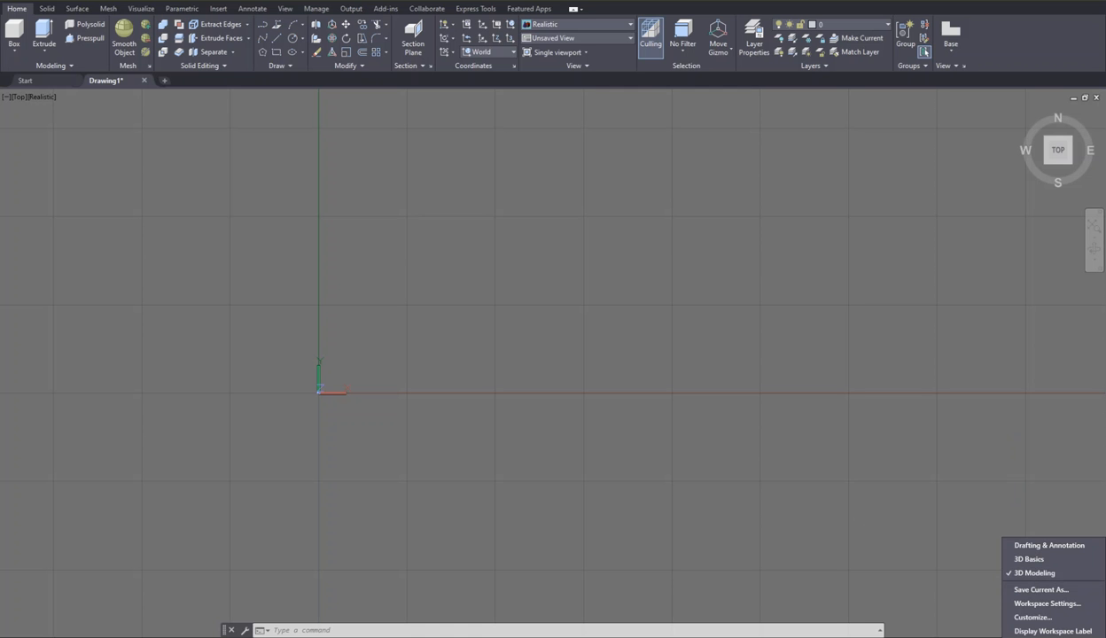
pyautogui.click(986, 619)
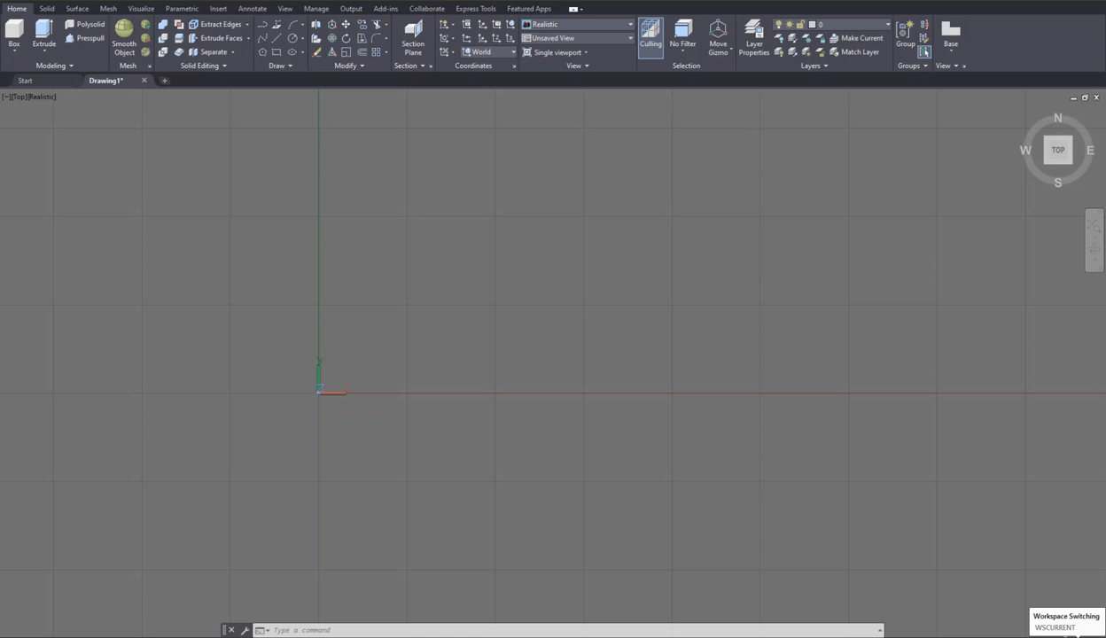
pyautogui.click(1076, 635)
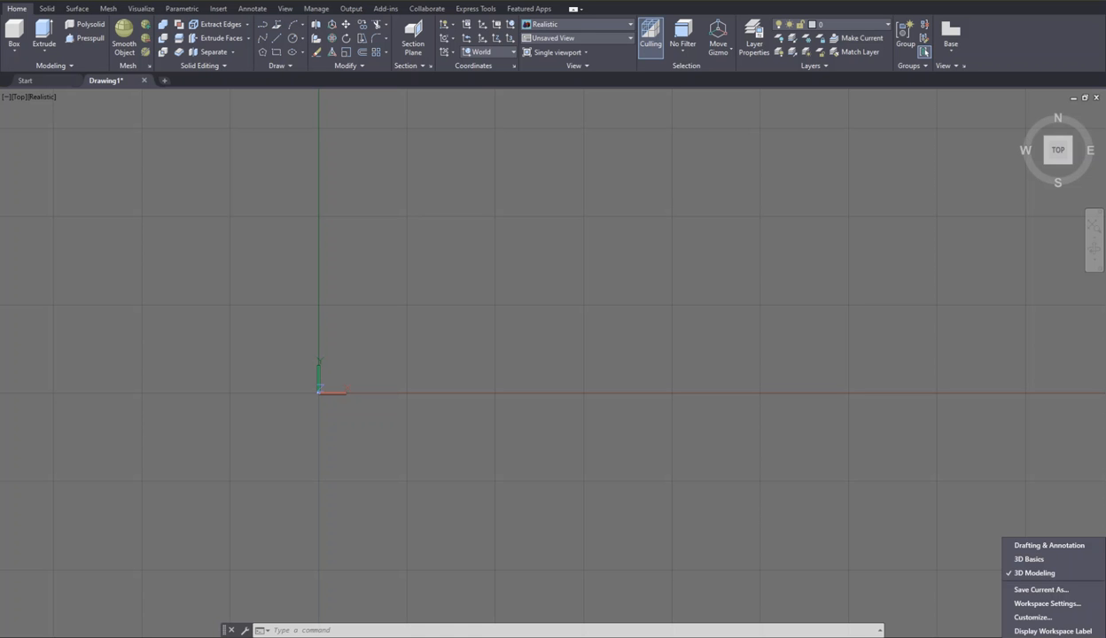
pyautogui.click(1033, 574)
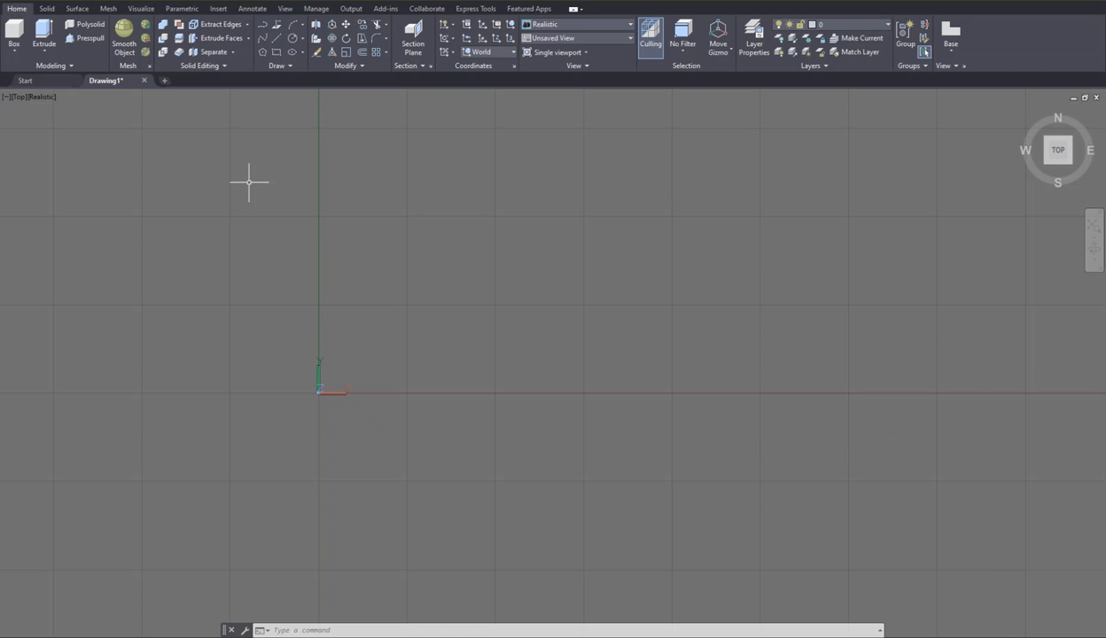
# Create a cube with the Box command from corner 0,0 with a side length of 1, using Ortho mode.
pyautogui.click(14, 51)
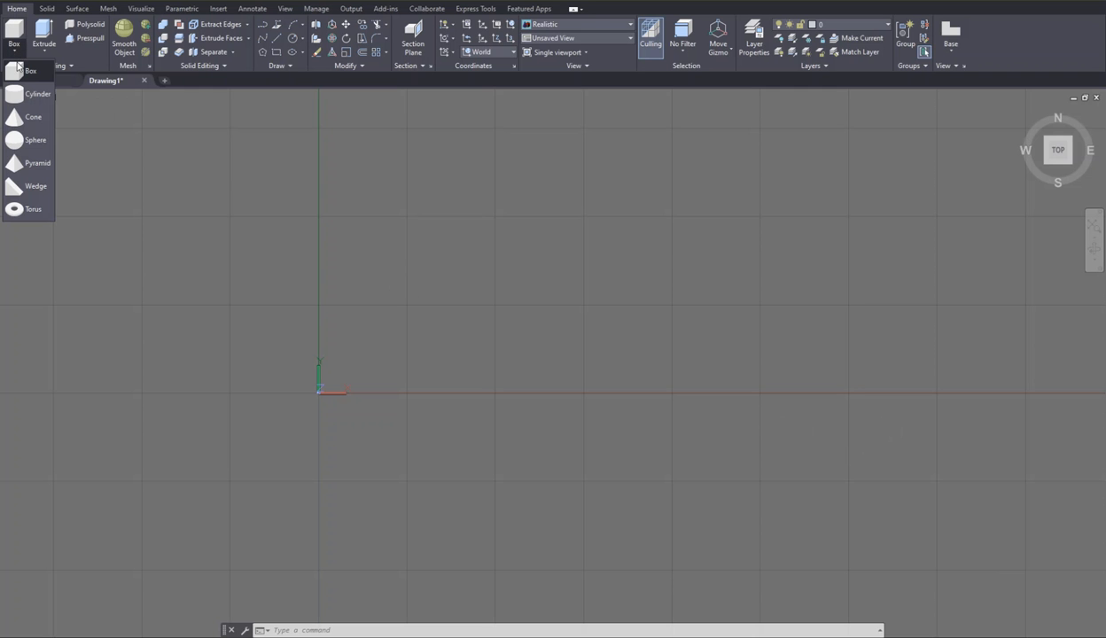
pyautogui.click(14, 78)
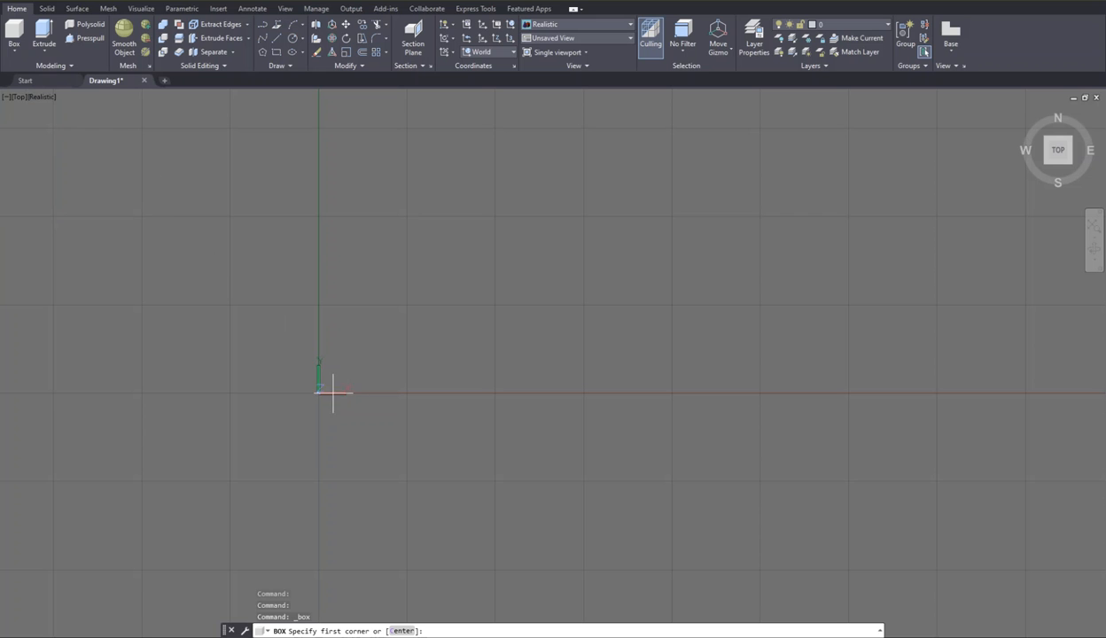
pyautogui.write('0,0')
pyautogui.press('Return')
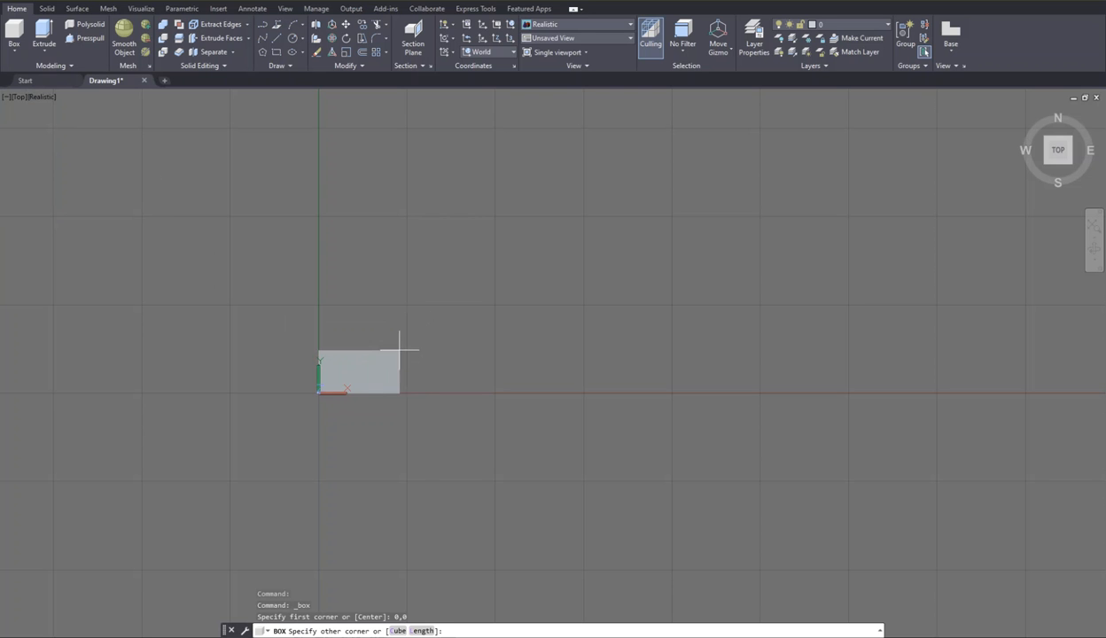
pyautogui.click(398, 631)
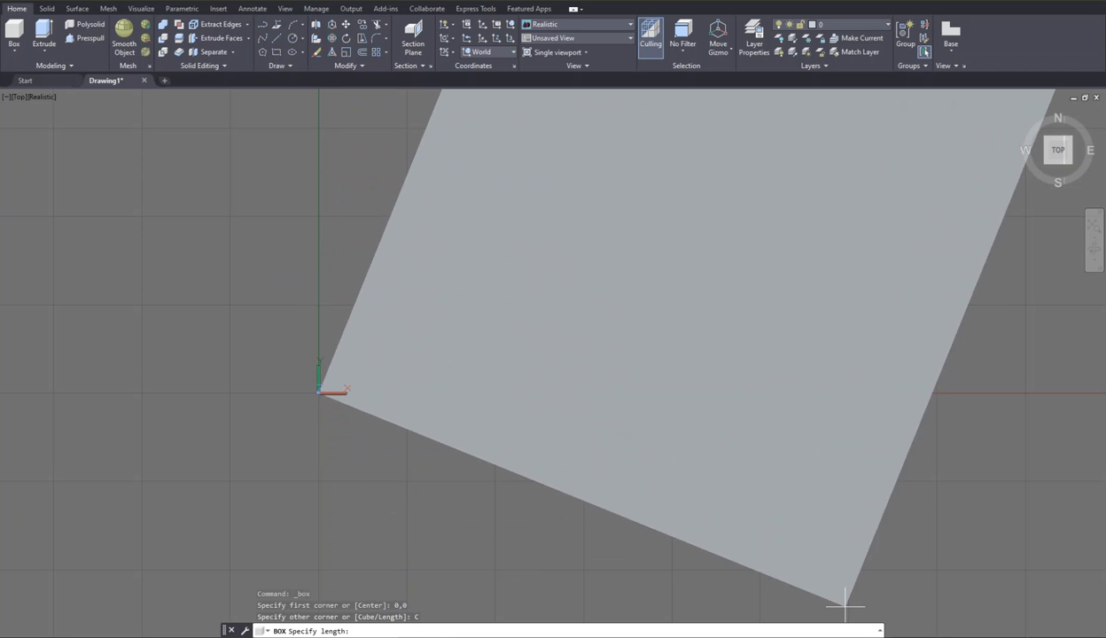
pyautogui.press('F8')
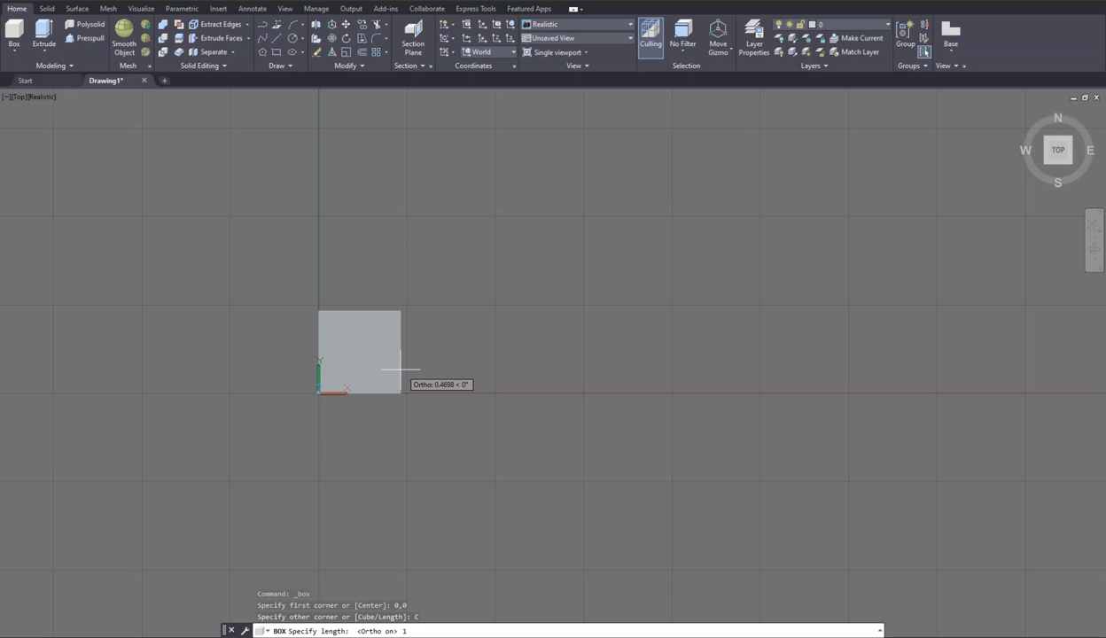
pyautogui.press('Return')
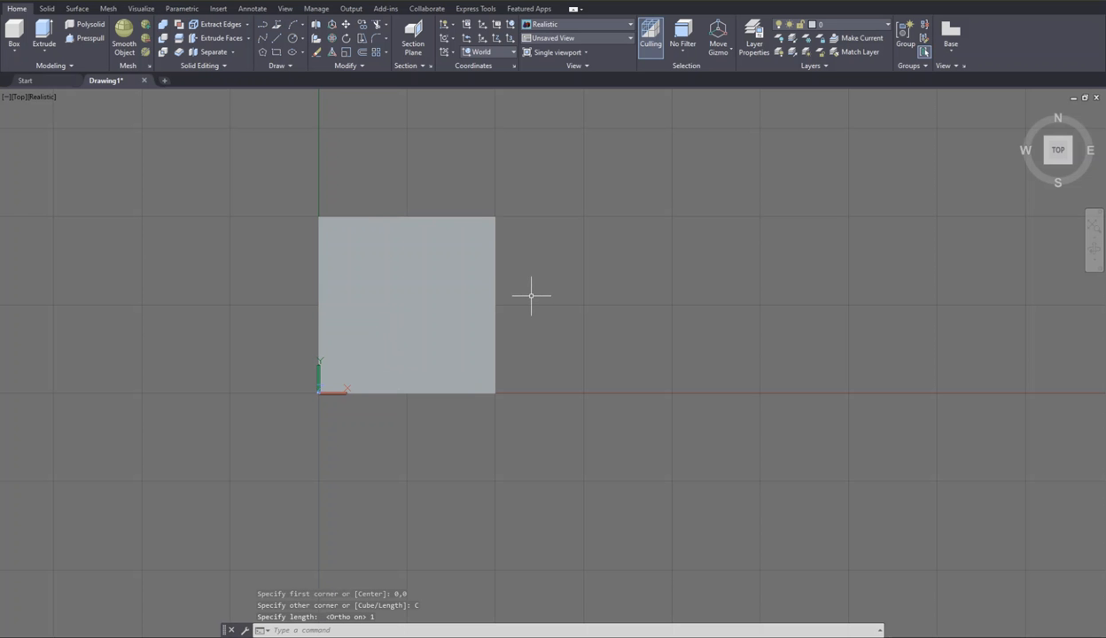
# Orbit to a 3D view of the cube and turn off the compass below the ViewCube.
pyautogui.moveTo(1057, 150); pyautogui.dragTo(1088, 131)
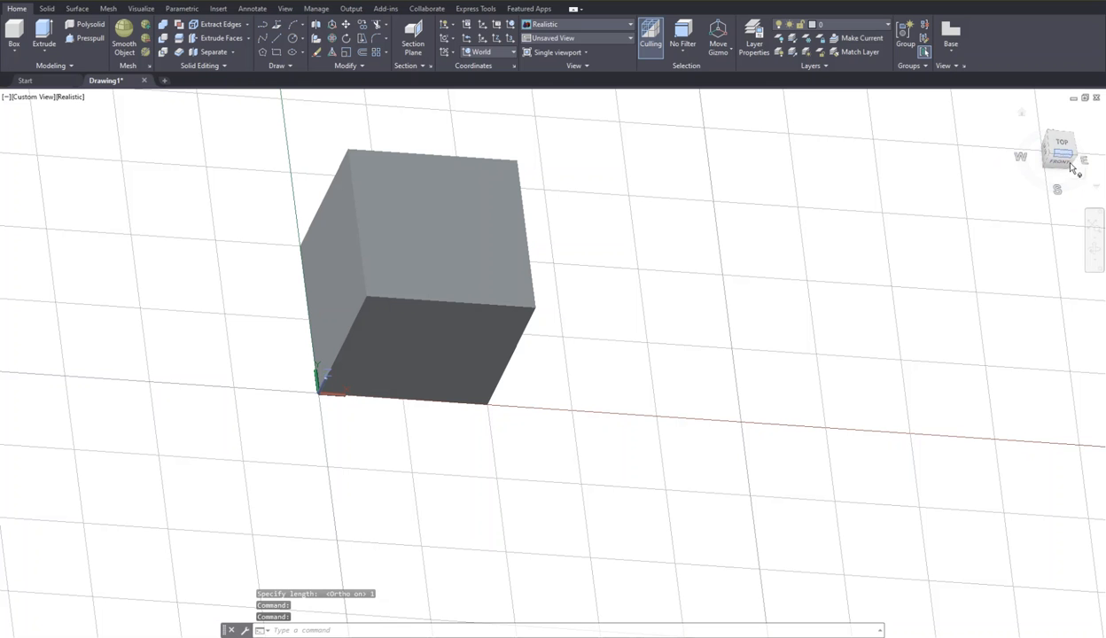
pyautogui.rightClick(1069, 162)
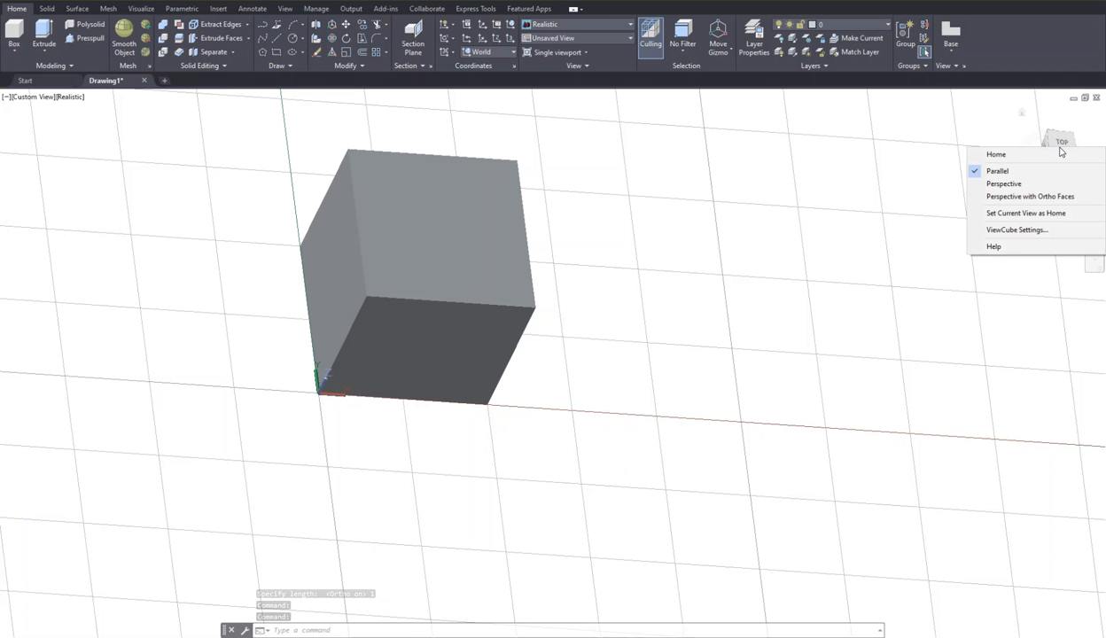
pyautogui.click(1009, 230)
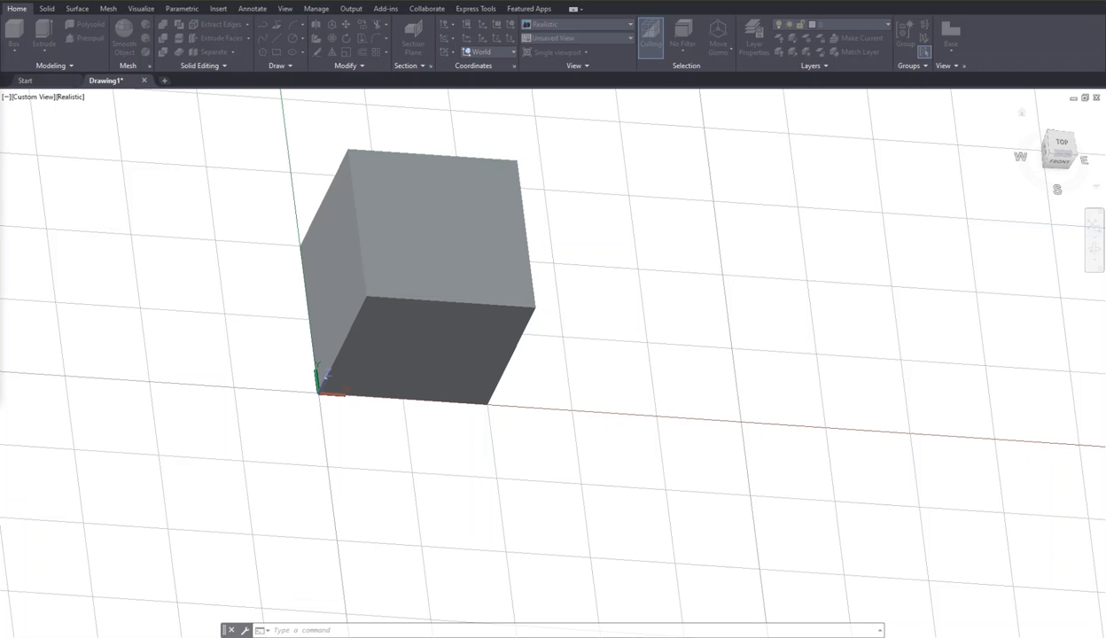
pyautogui.moveTo(593, 174); pyautogui.dragTo(780, 120)
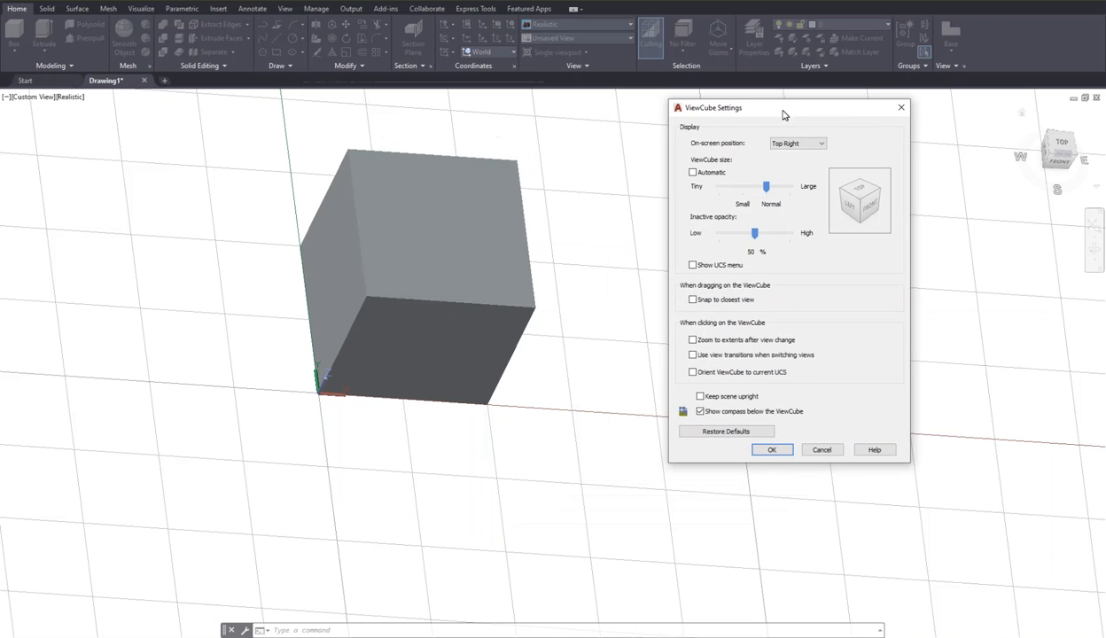
pyautogui.click(699, 411)
pyautogui.click(766, 448)
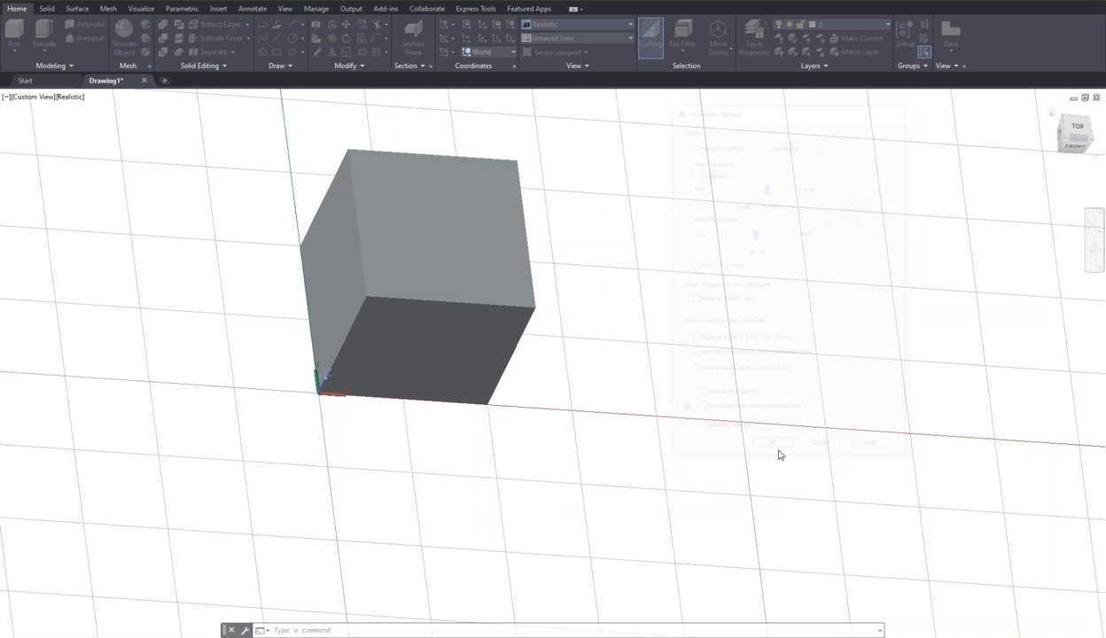
# Change the font of the Standard text style to Arial Rounded MT Bold.
pyautogui.moveTo(653, 237); pyautogui.dragTo(625, 270, button='middle')
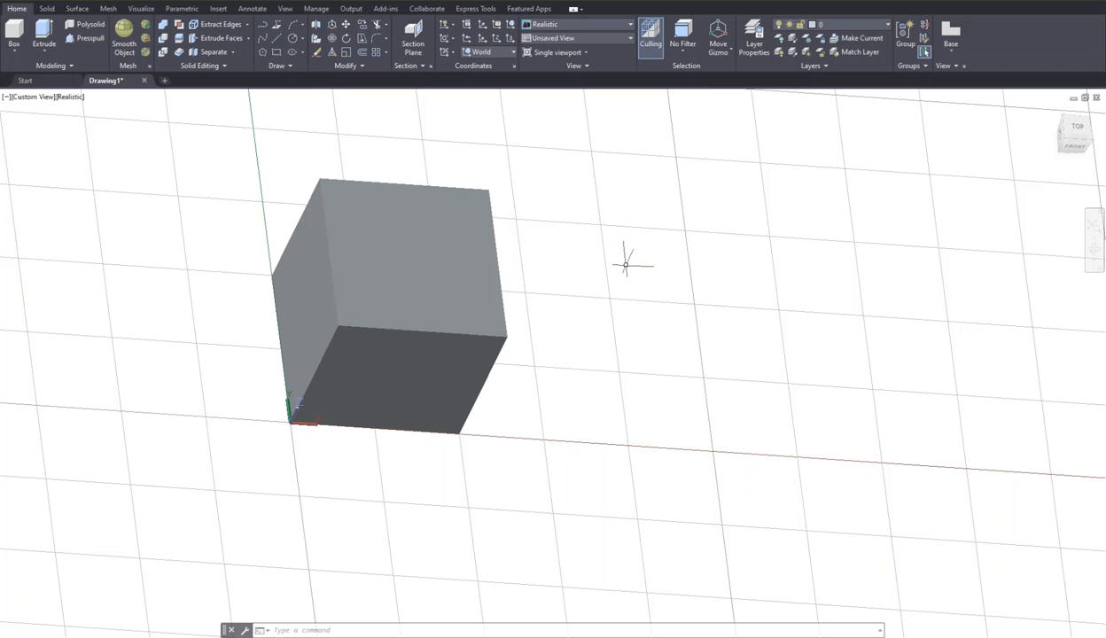
pyautogui.scroll(-2, 629, 259)
pyautogui.moveTo(629, 259); pyautogui.dragTo(540, 261, button='middle')
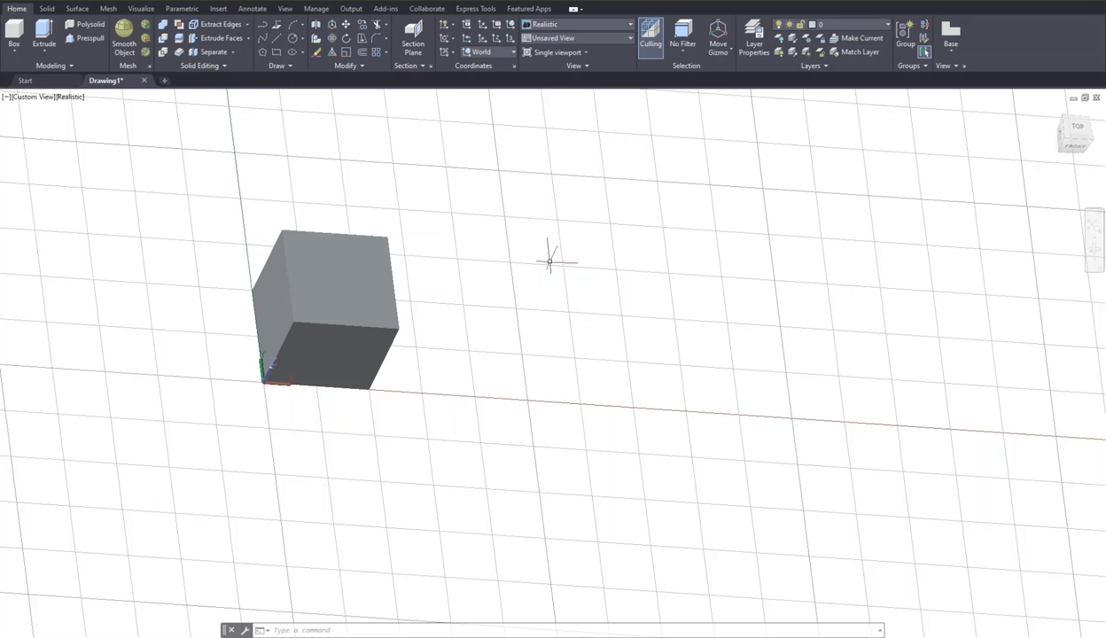
pyautogui.moveTo(482, 224); pyautogui.dragTo(430, 243, button='middle')
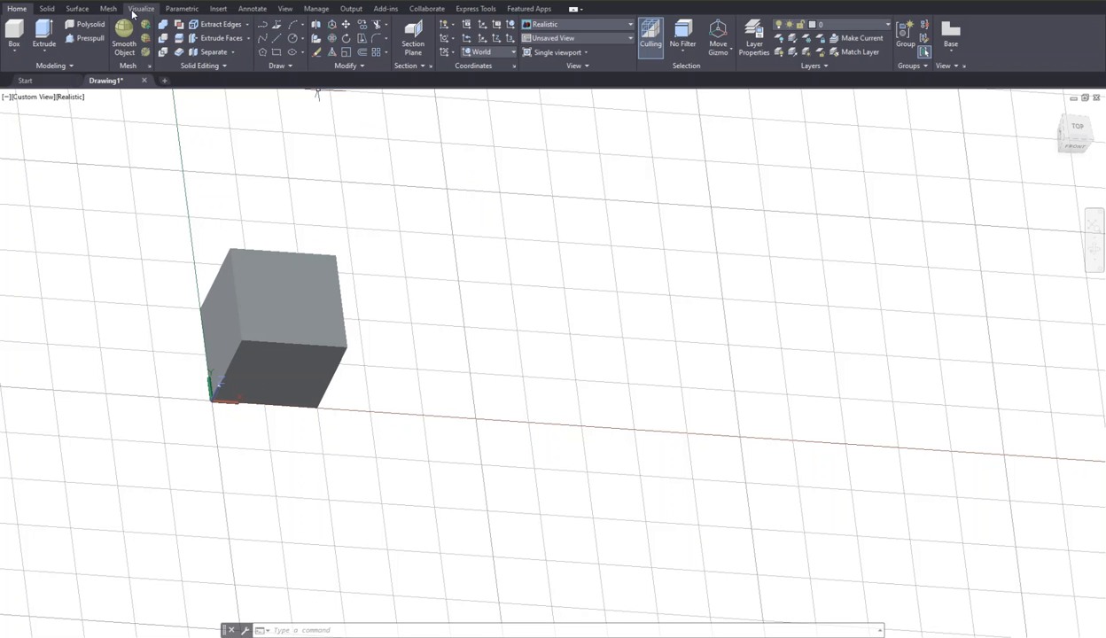
pyautogui.click(248, 11)
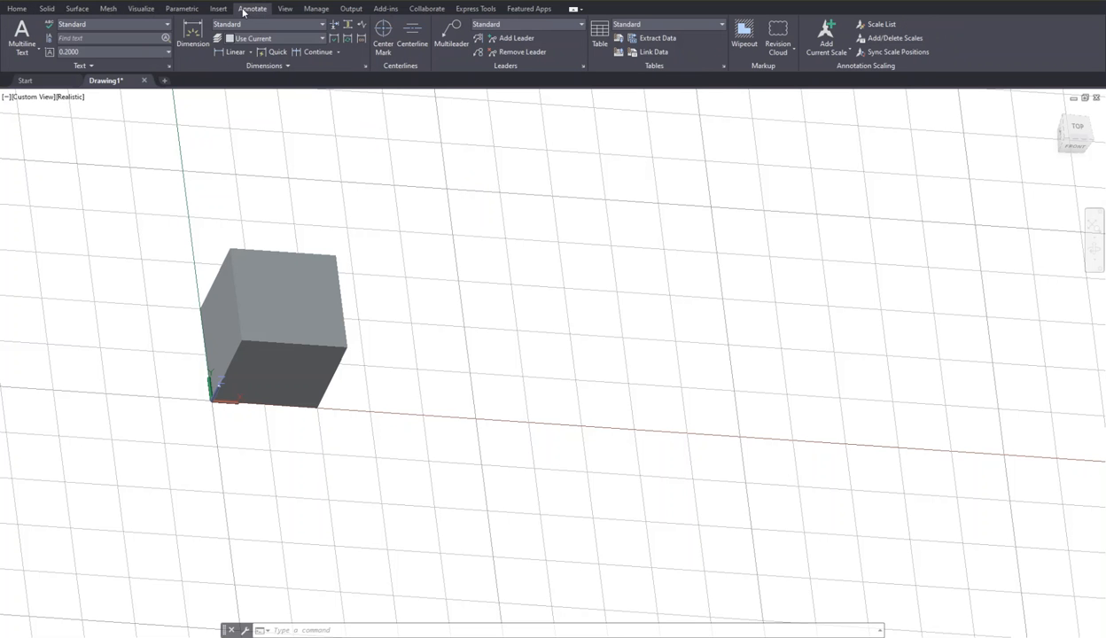
pyautogui.click(163, 26)
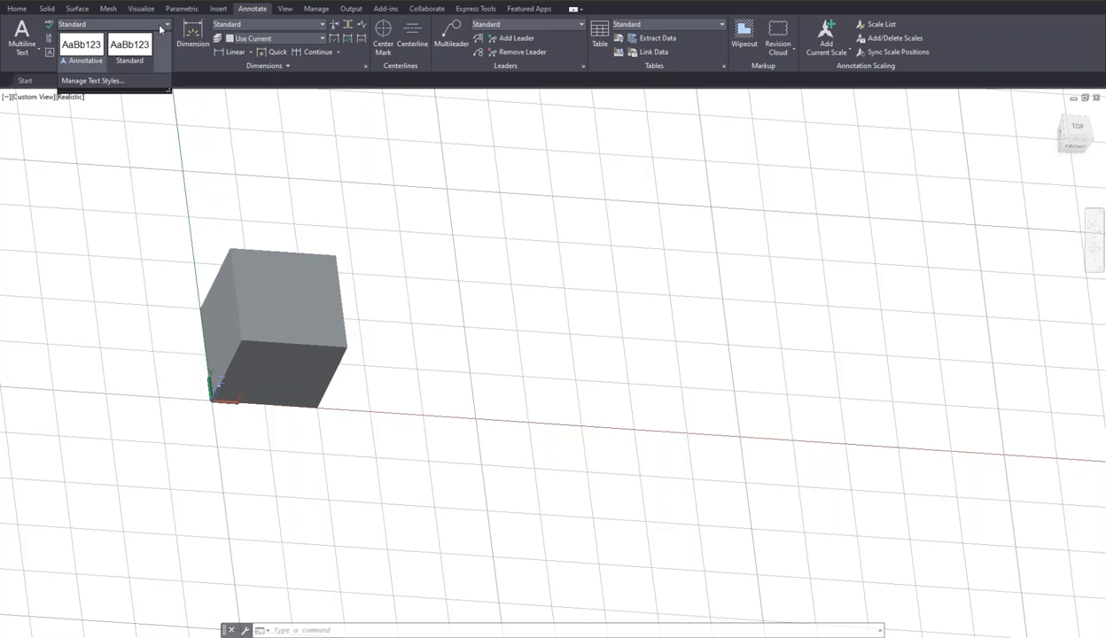
pyautogui.click(108, 82)
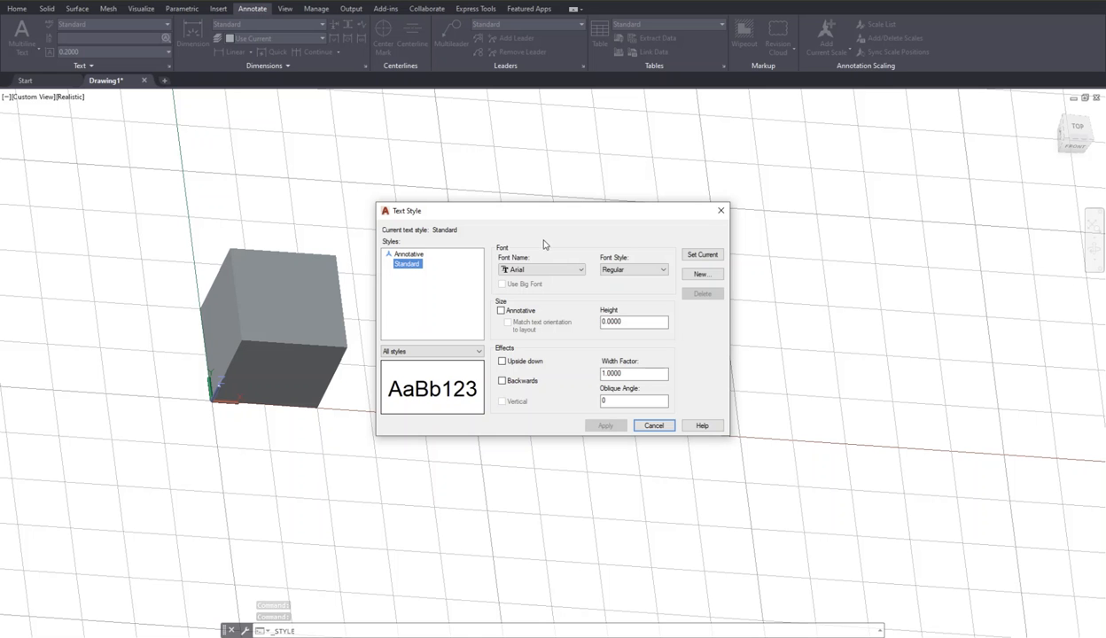
pyautogui.click(580, 271)
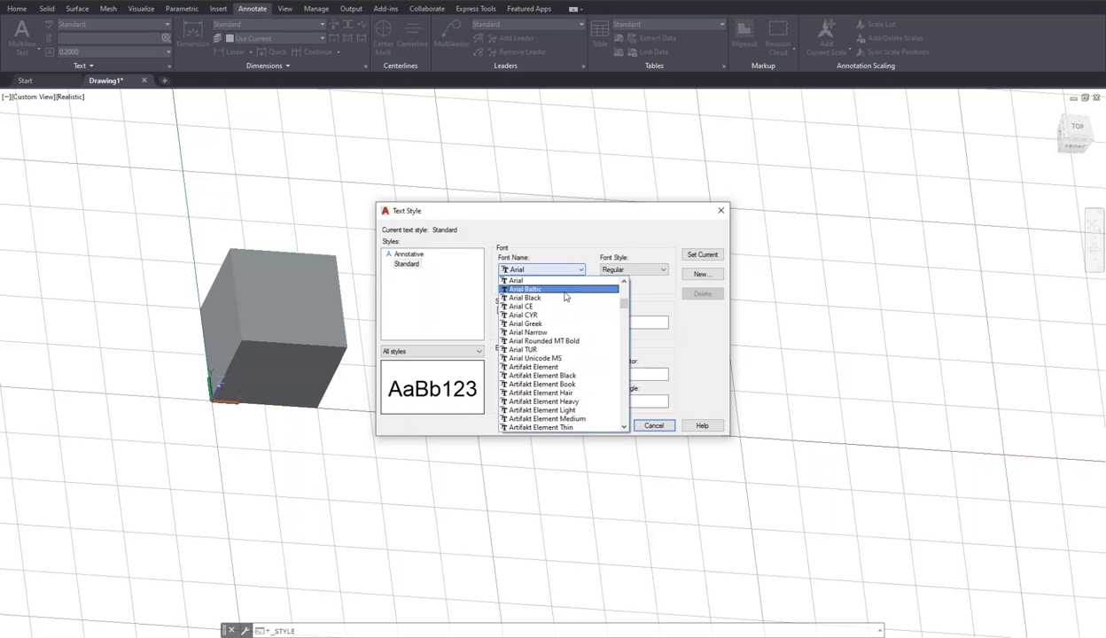
pyautogui.click(566, 344)
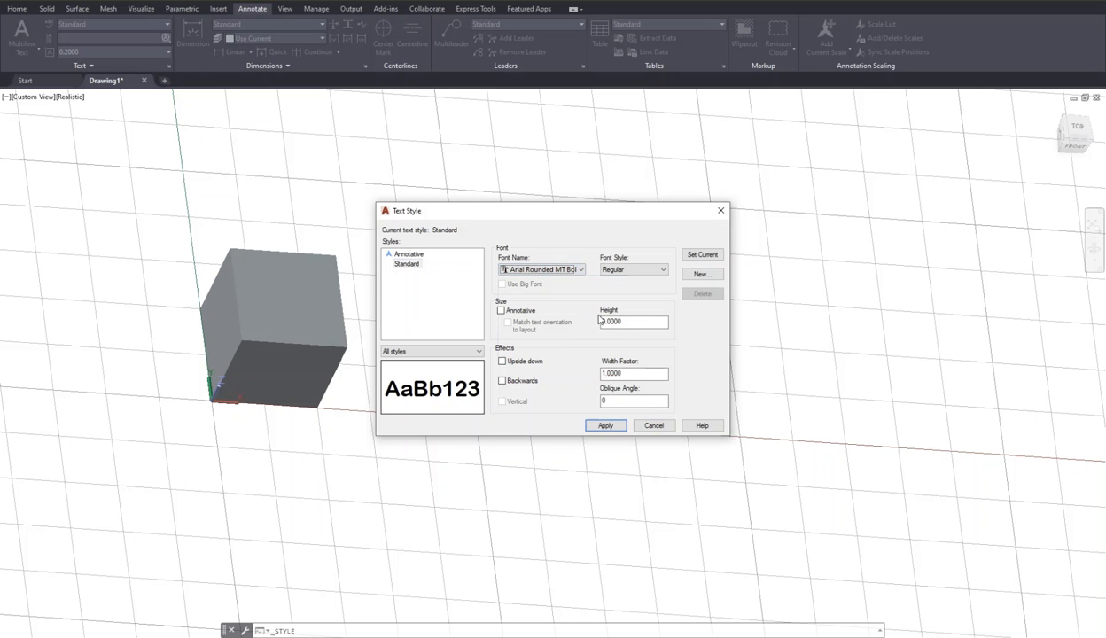
# Make the Standard text style current, save its changes and close the text style settings.
pyautogui.click(658, 275)
pyautogui.click(570, 281)
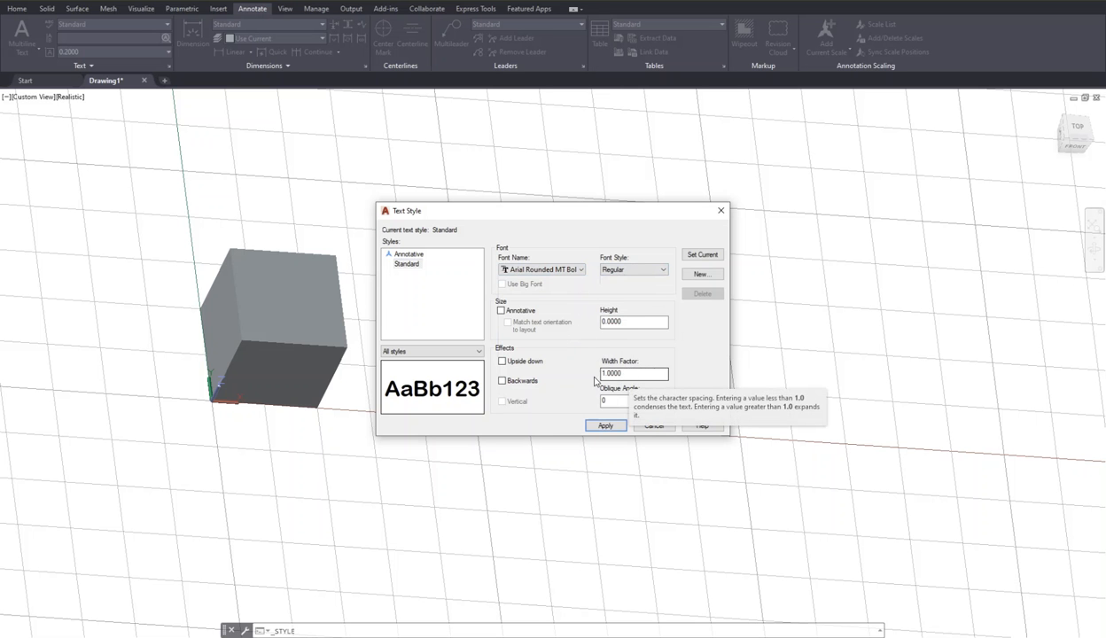
pyautogui.moveTo(633, 373); pyautogui.dragTo(564, 374)
pyautogui.click(642, 373)
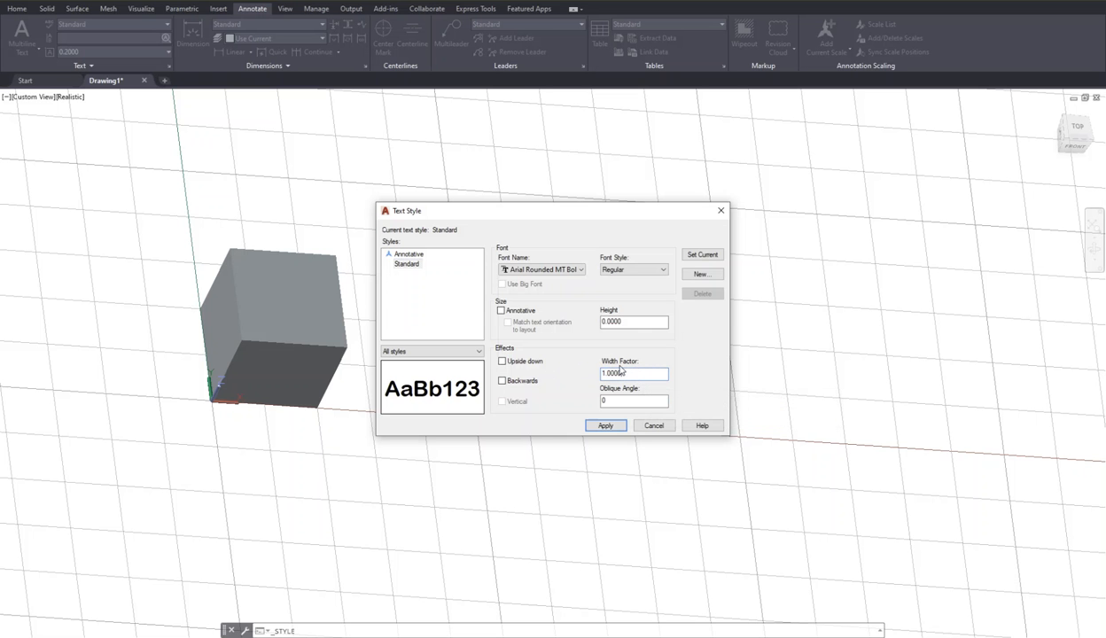
pyautogui.click(699, 256)
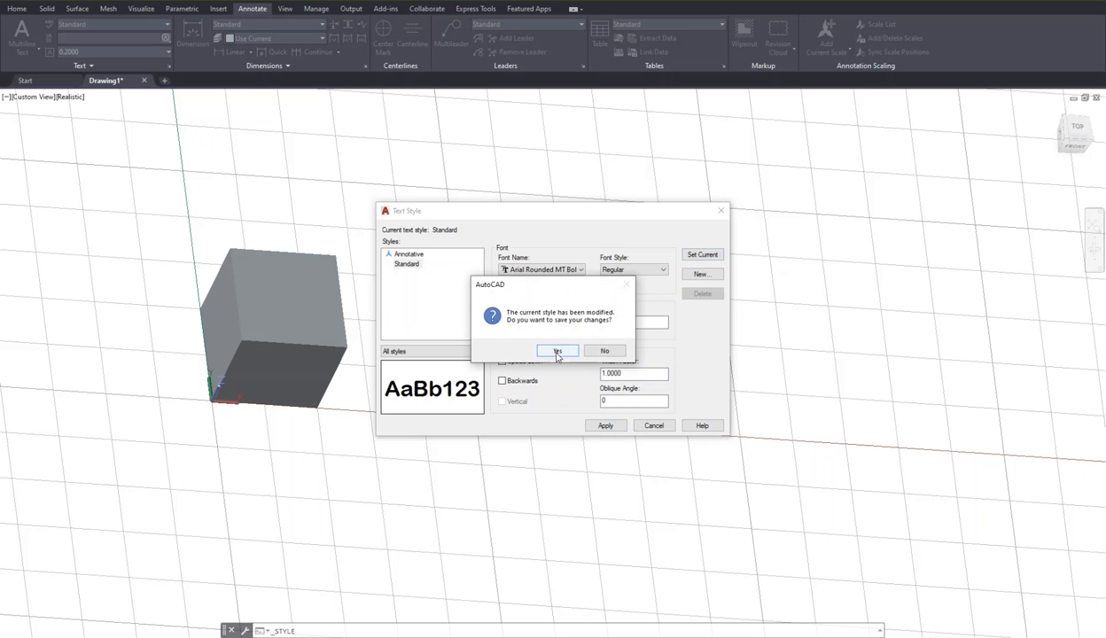
pyautogui.click(556, 352)
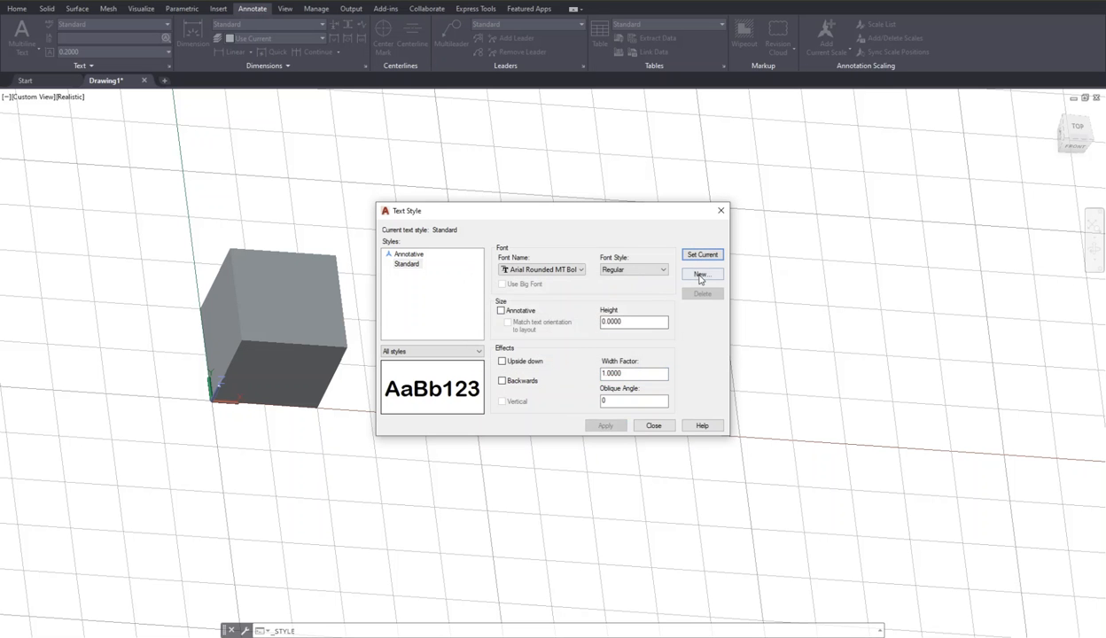
pyautogui.click(650, 427)
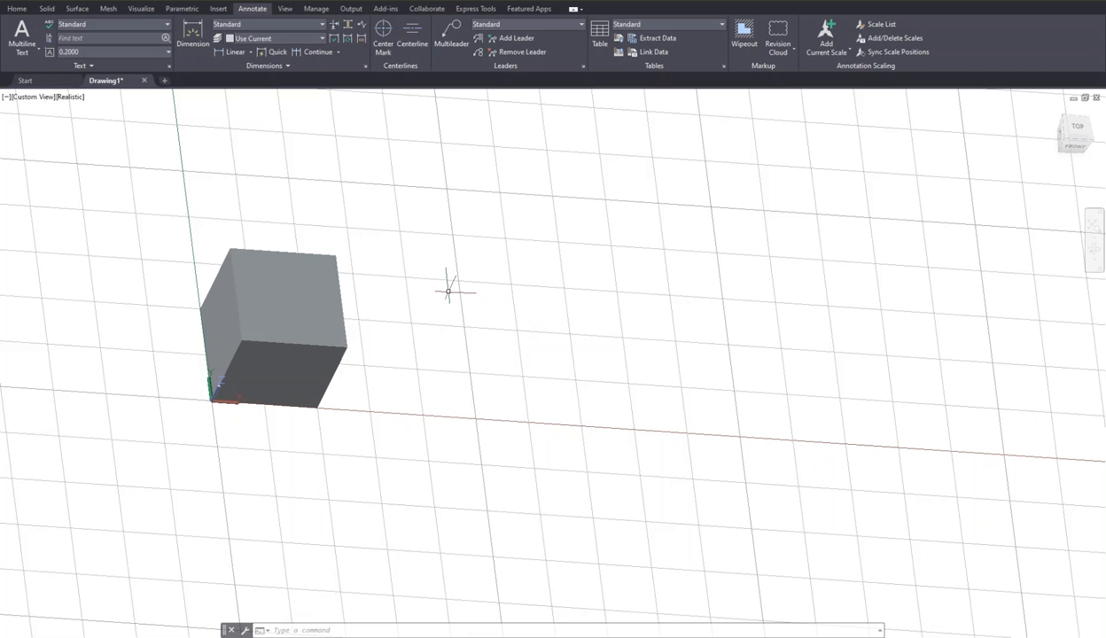
# Start a single-line text using the Standard style with Middle justification.
pyautogui.write('text')
pyautogui.press('Return')
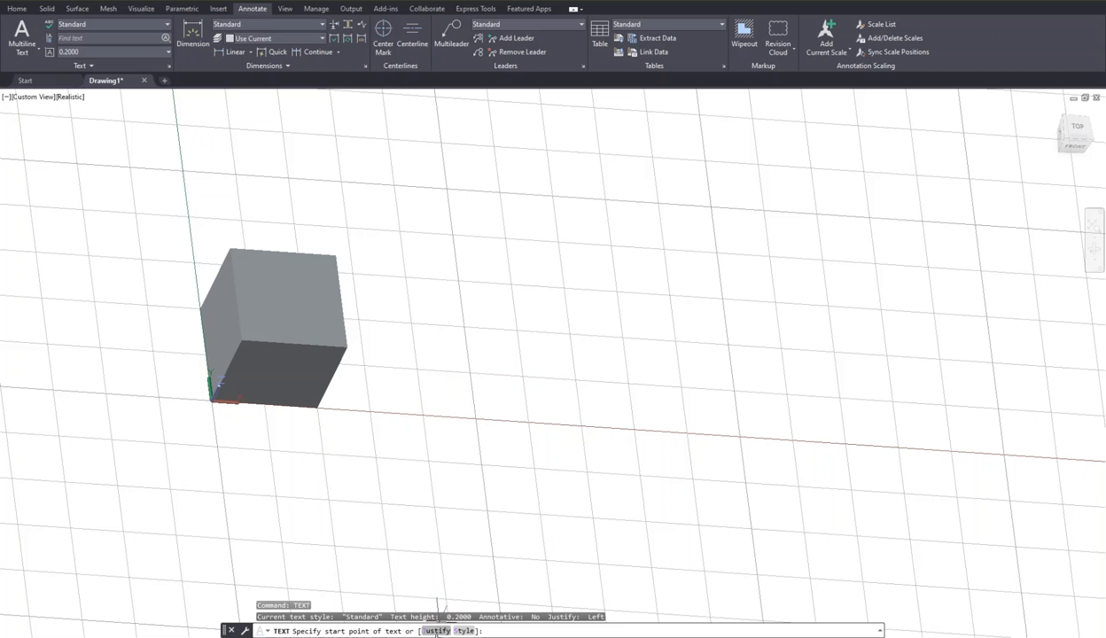
pyautogui.click(465, 631)
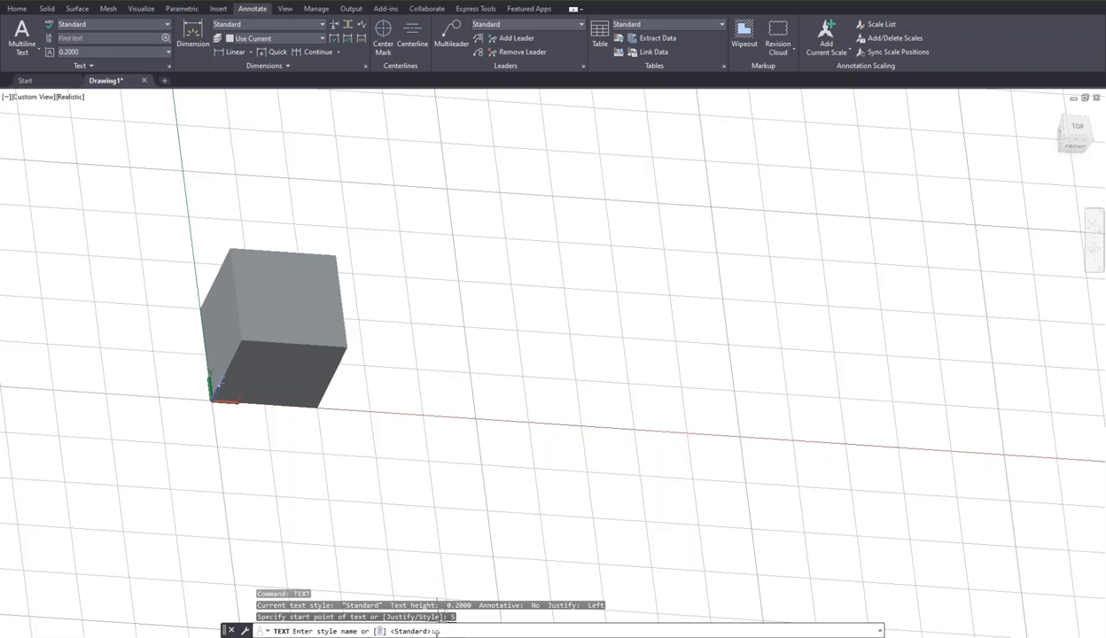
pyautogui.press('Return')
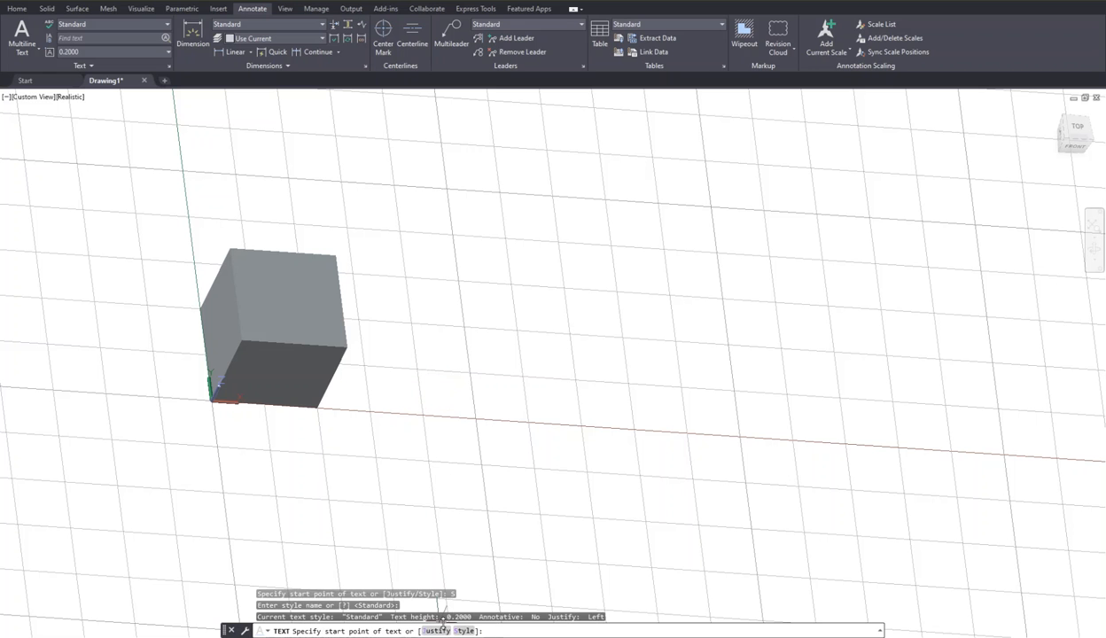
pyautogui.click(434, 629)
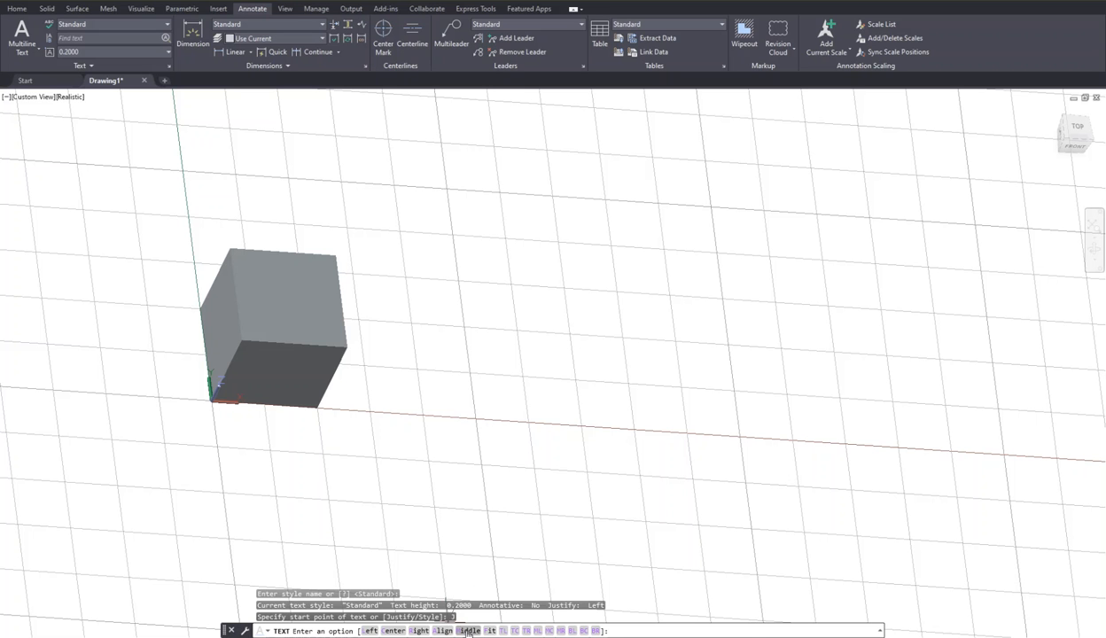
pyautogui.click(469, 630)
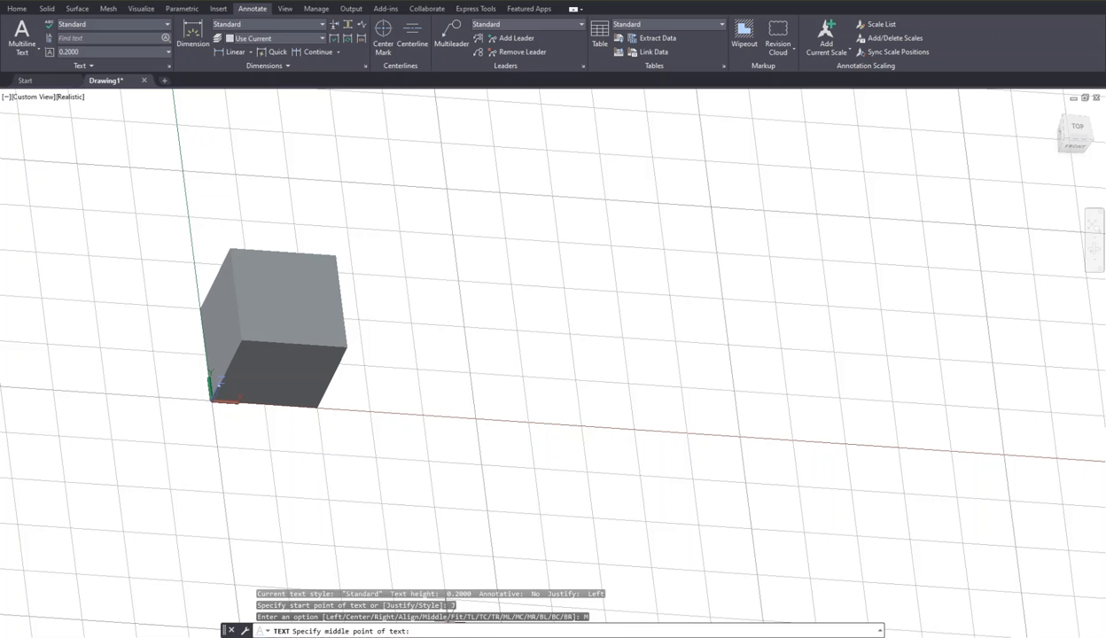
# Place the capital letter E on the ground plane beside the cube with a height of 0.8 and a rotation of 0.
pyautogui.click(399, 353)
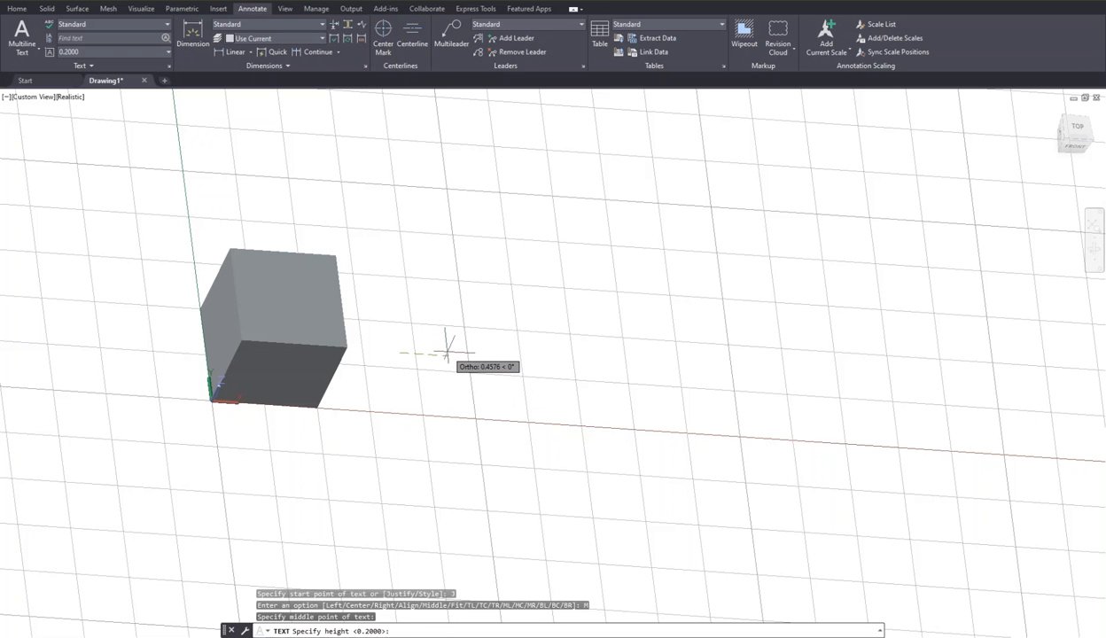
pyautogui.write('.8')
pyautogui.press('Return')
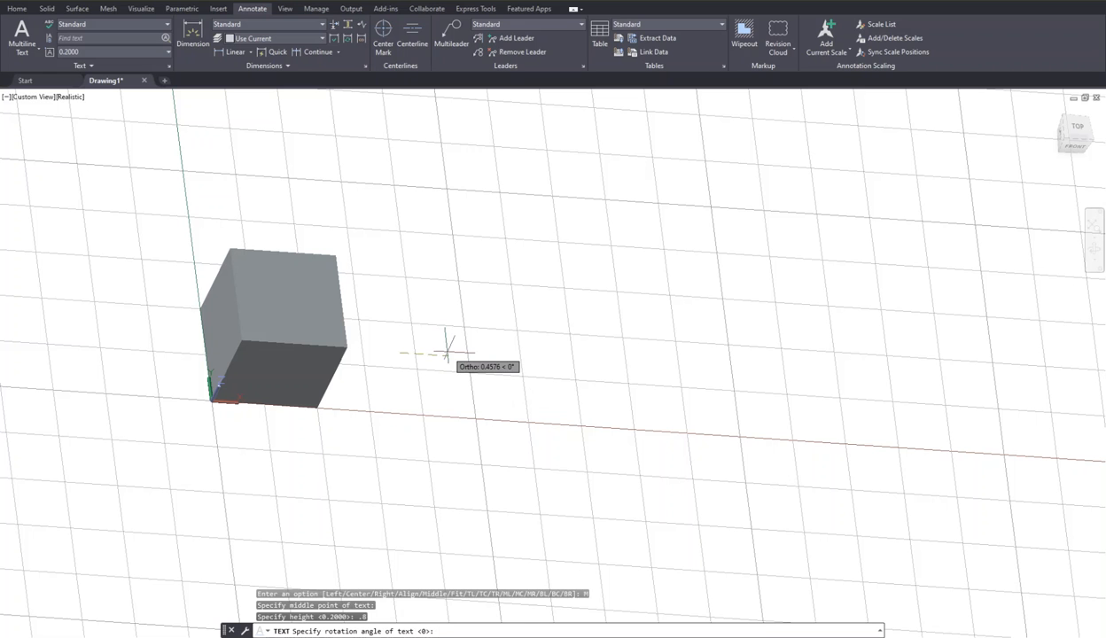
pyautogui.press('Return')
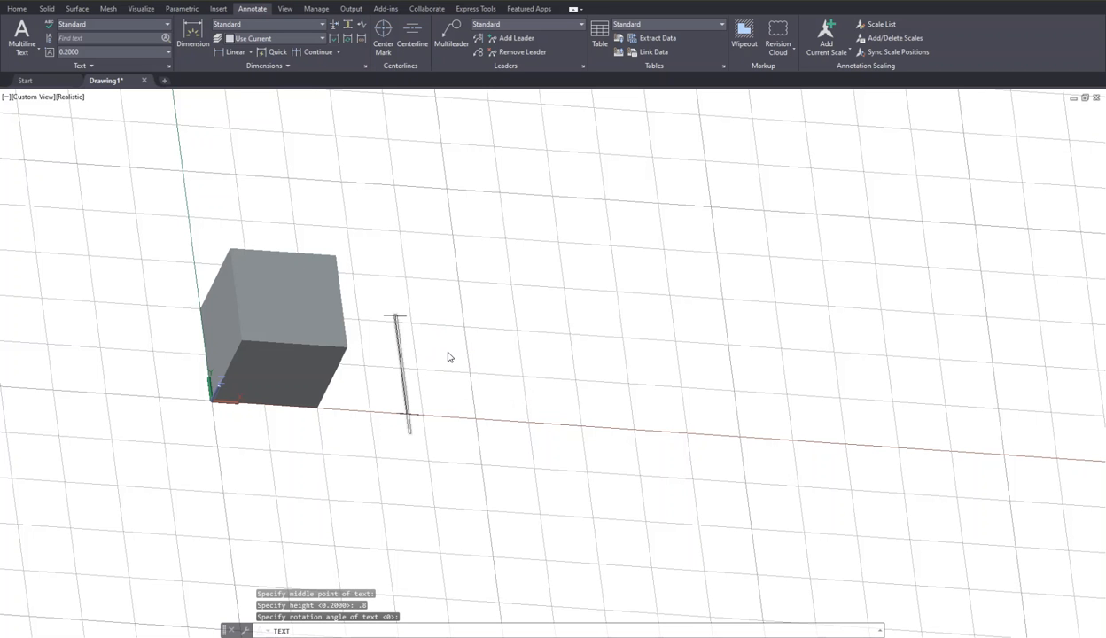
pyautogui.write('e')
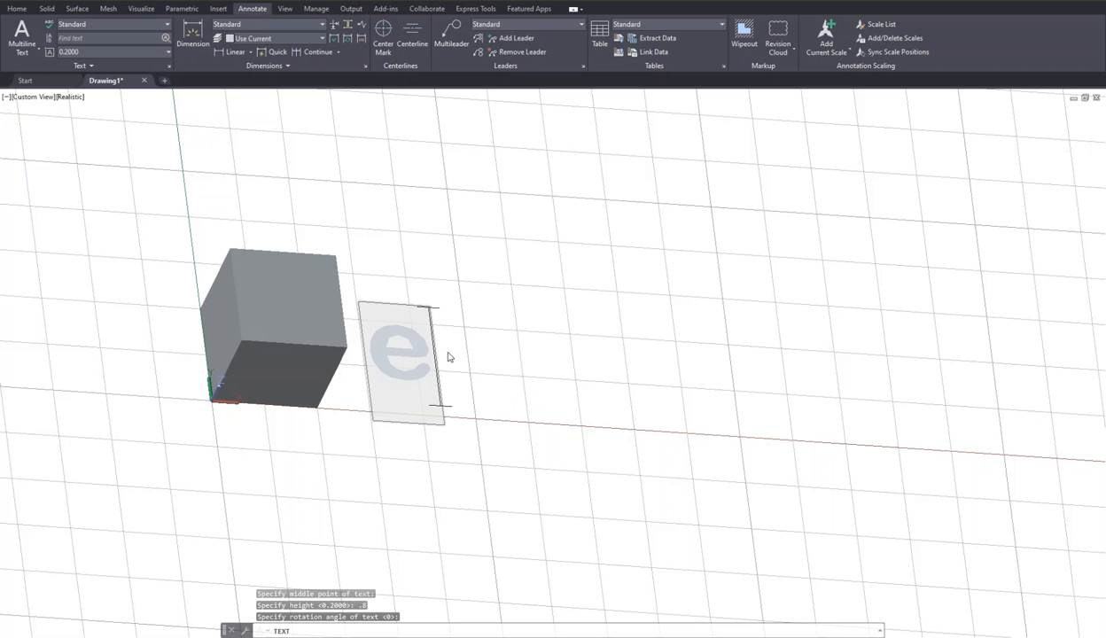
pyautogui.press('Return')
pyautogui.press('Return')
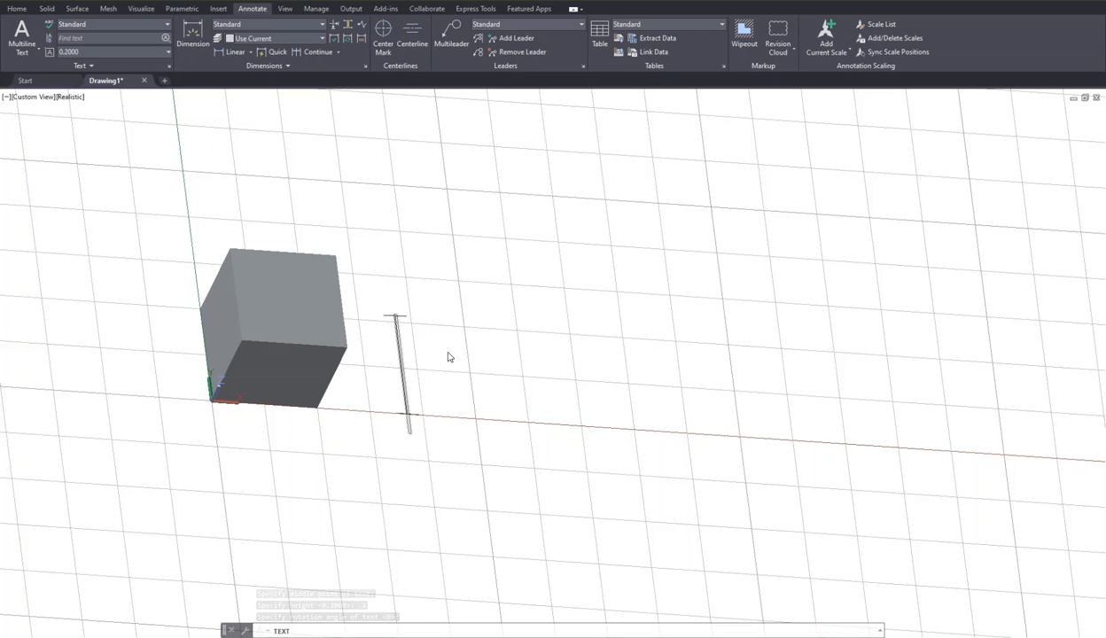
pyautogui.write('E')
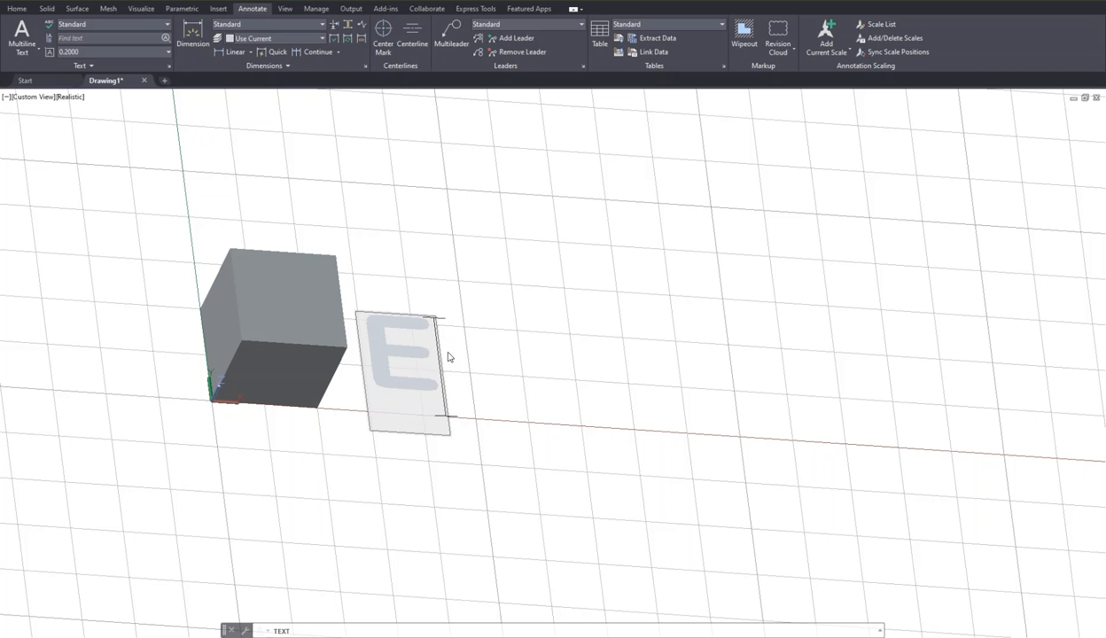
pyautogui.press('Return')
pyautogui.press('Return')
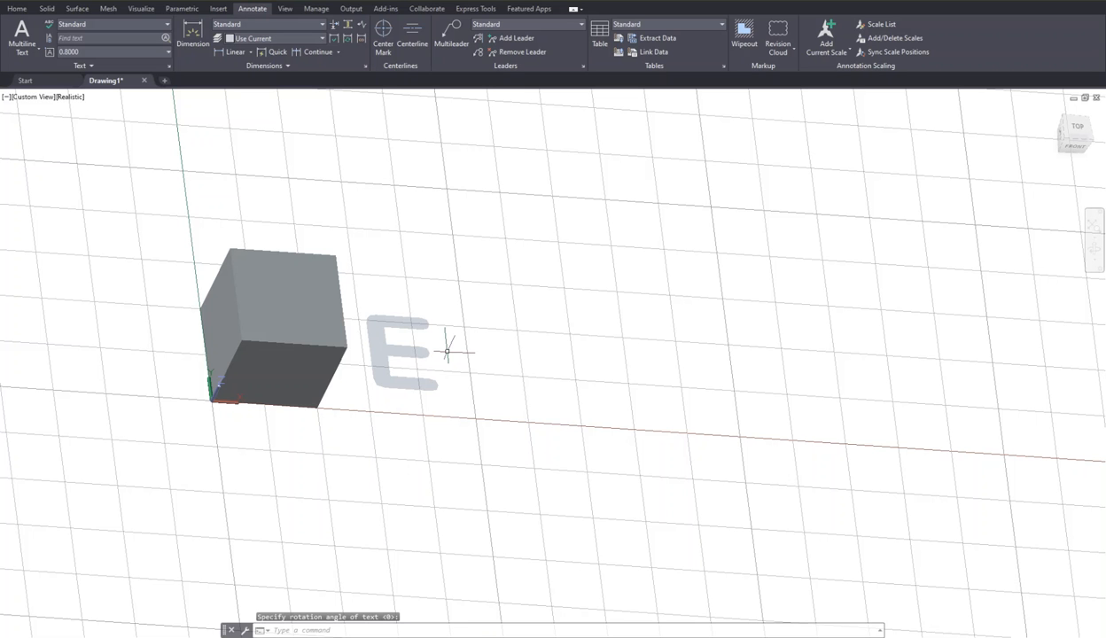
# Add a separate single-line text M beside the E, keeping the 0.8 height and 0 rotation.
pyautogui.press('Return')
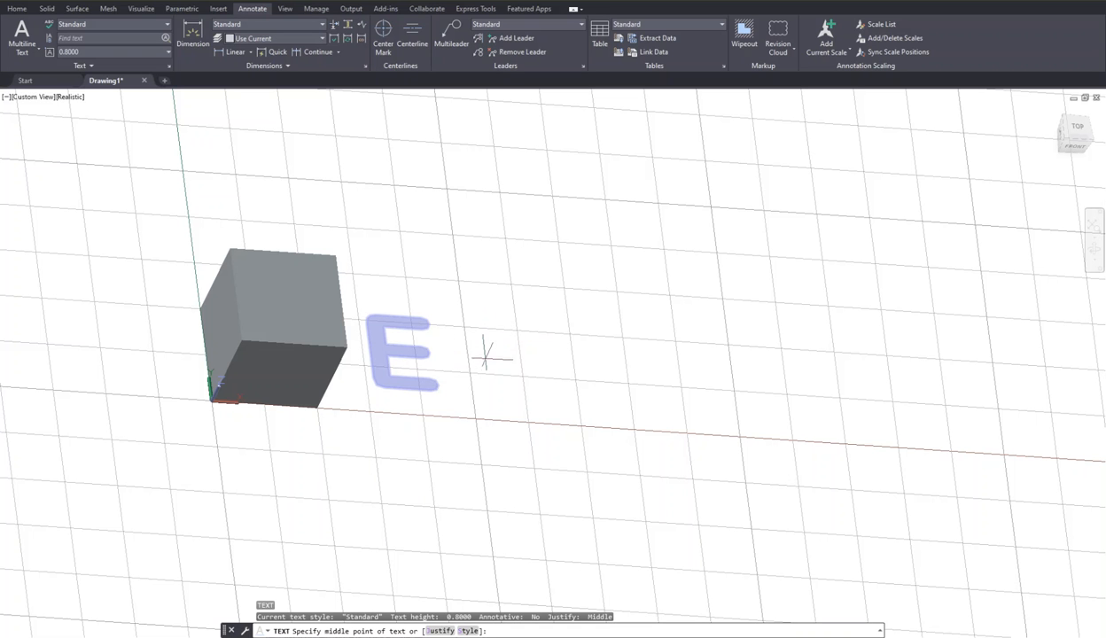
pyautogui.click(487, 355)
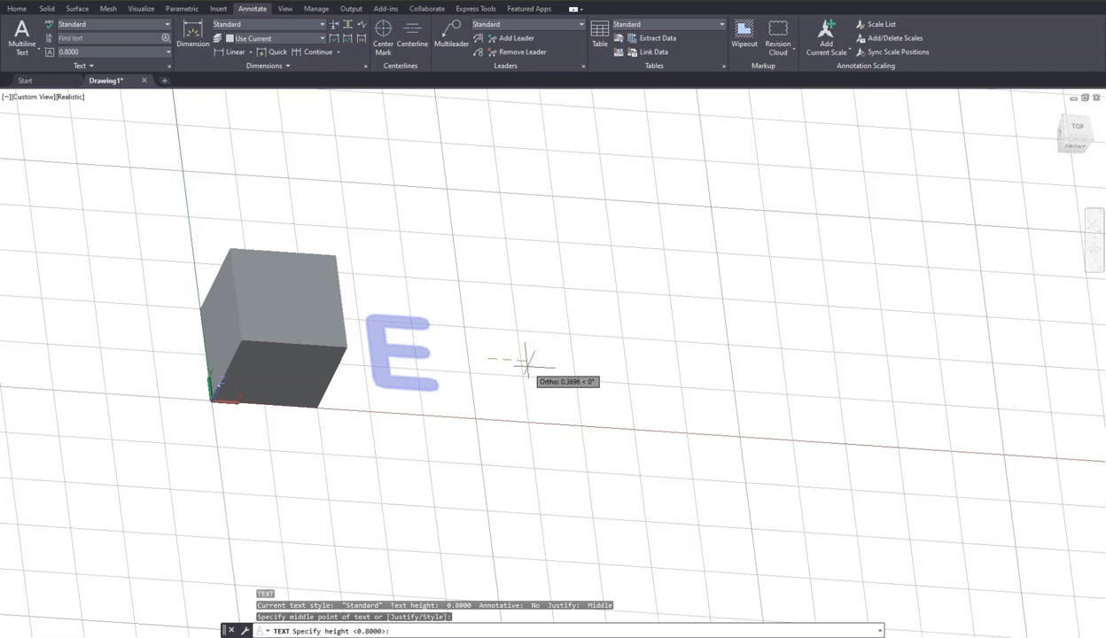
pyautogui.press('Return')
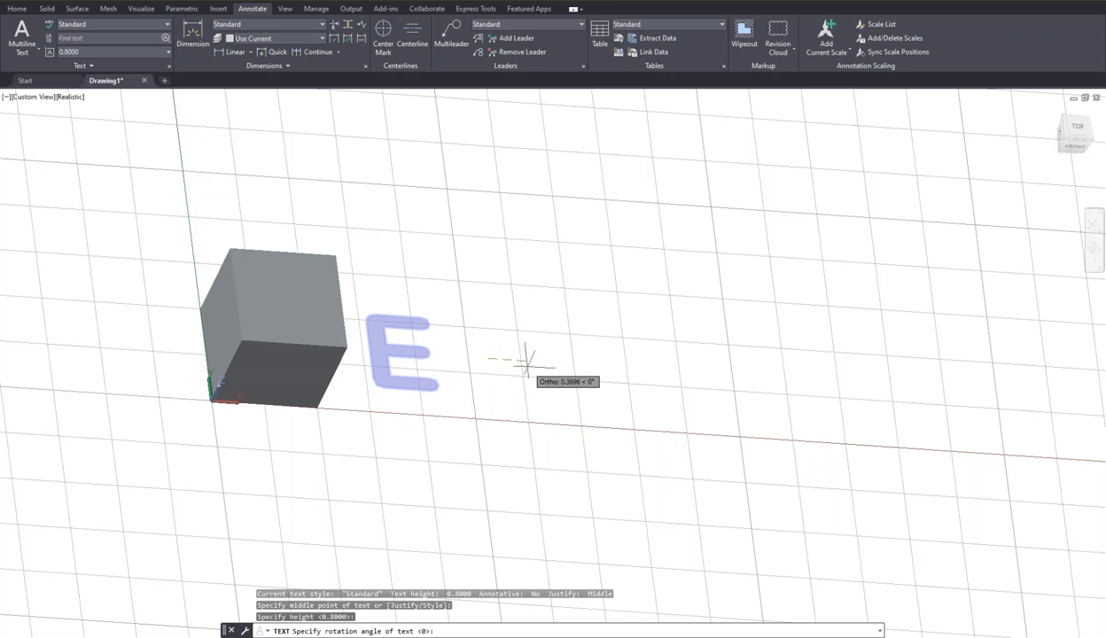
pyautogui.press('Return')
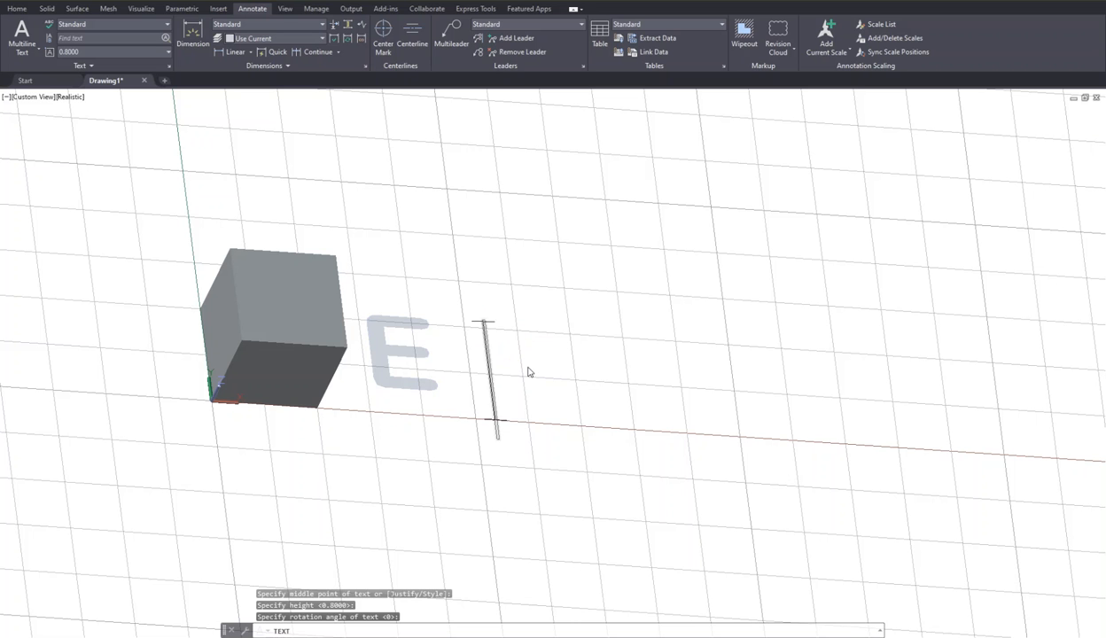
pyautogui.write('M')
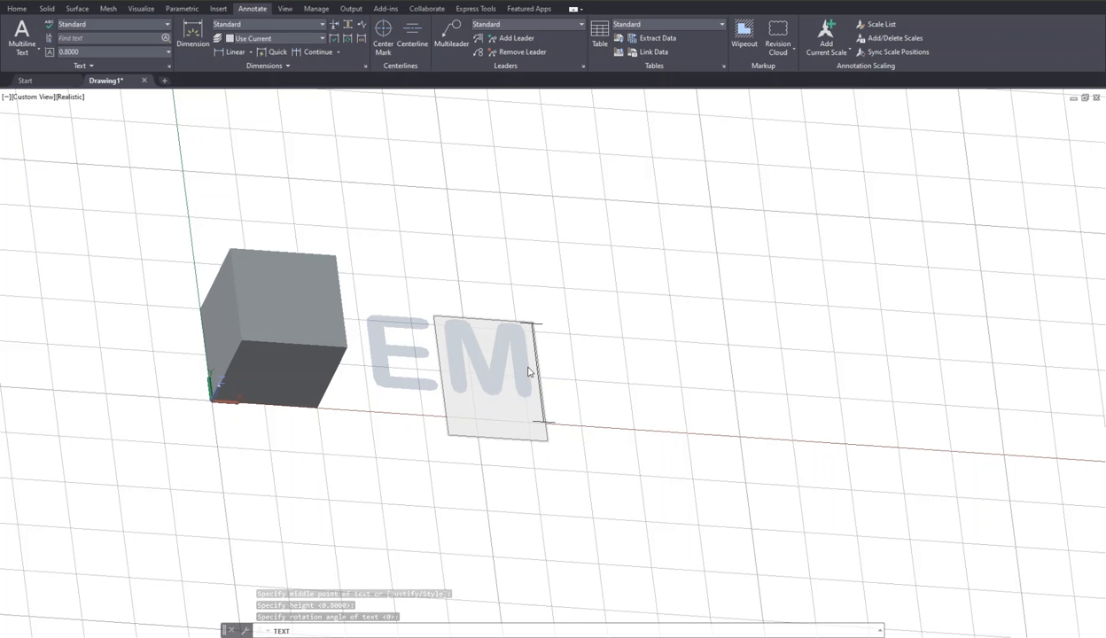
pyautogui.press('Return')
pyautogui.press('Return')
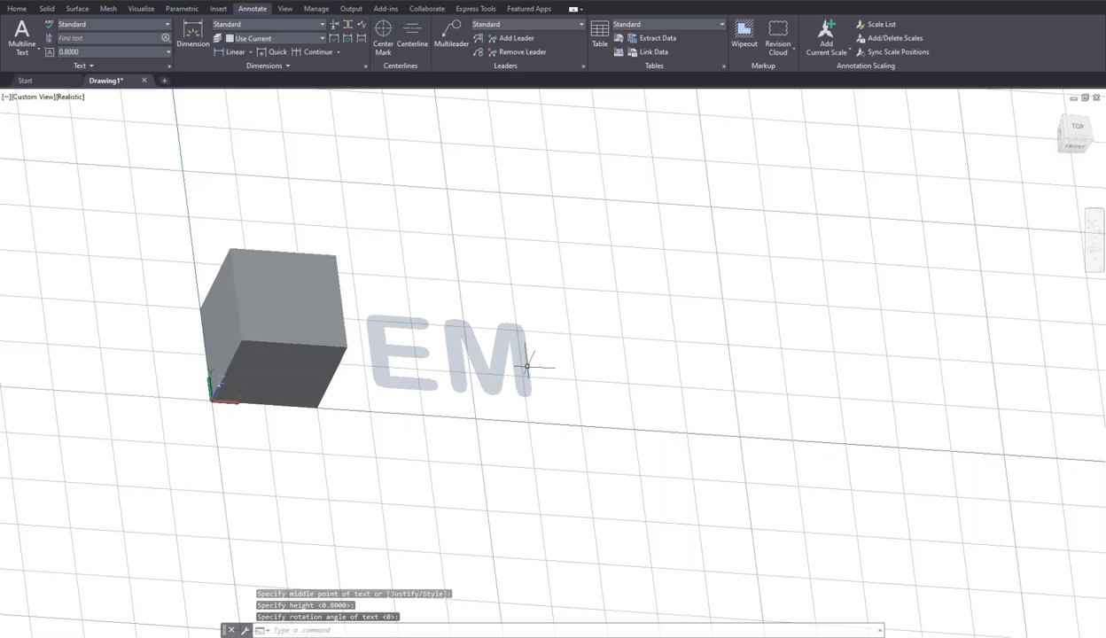
# Add a separate single-line text R beside the M, keeping the 0.8 height and 0 rotation.
pyautogui.press('Return')
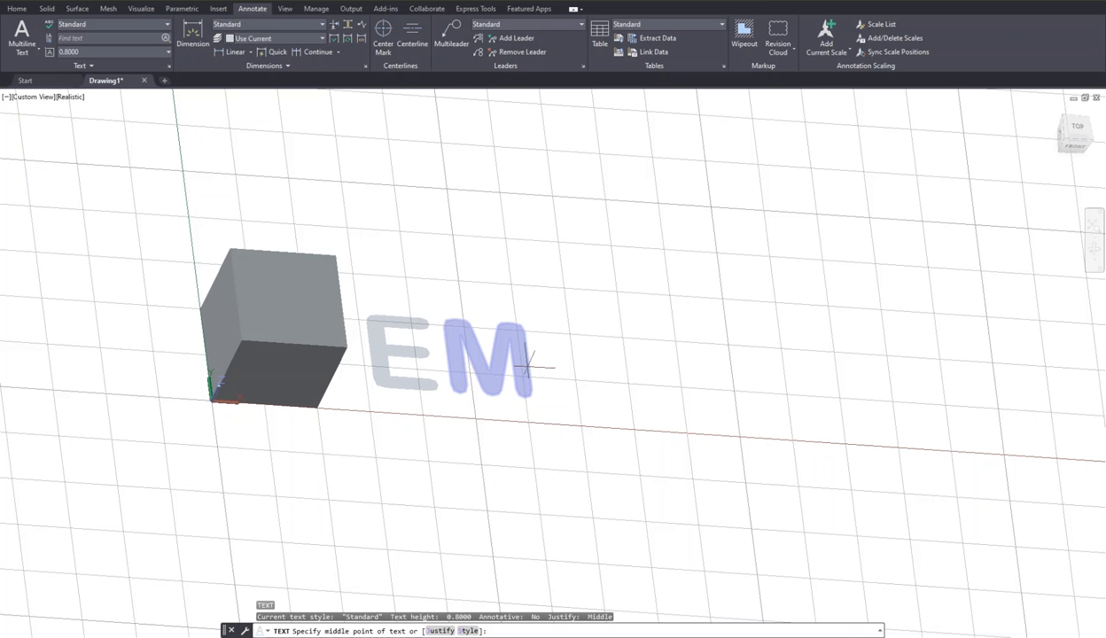
pyautogui.click(565, 364)
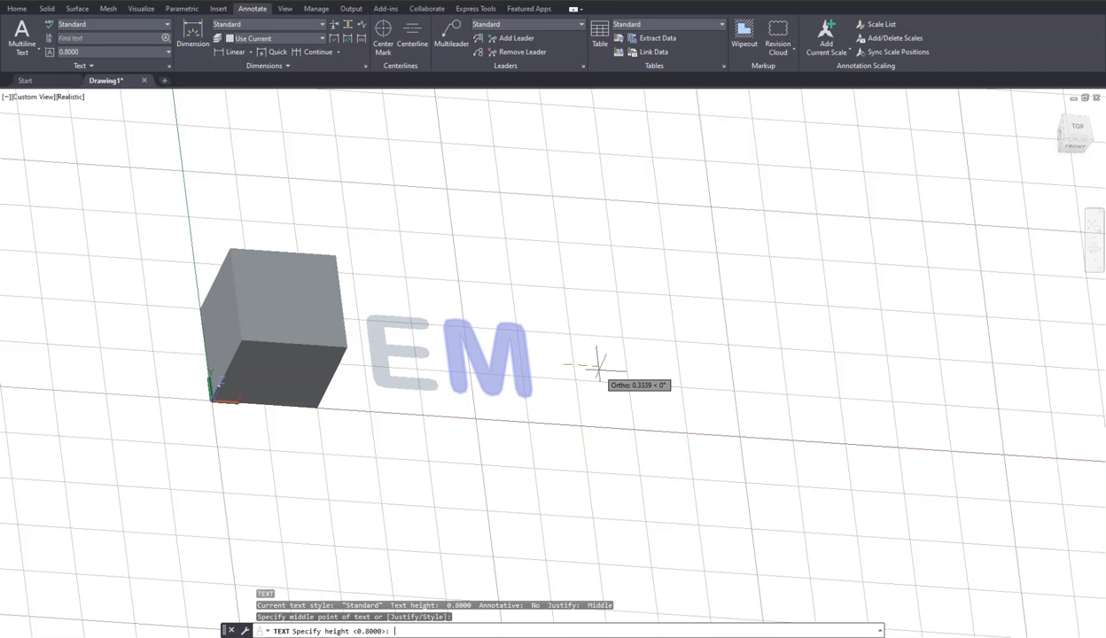
pyautogui.press('Return')
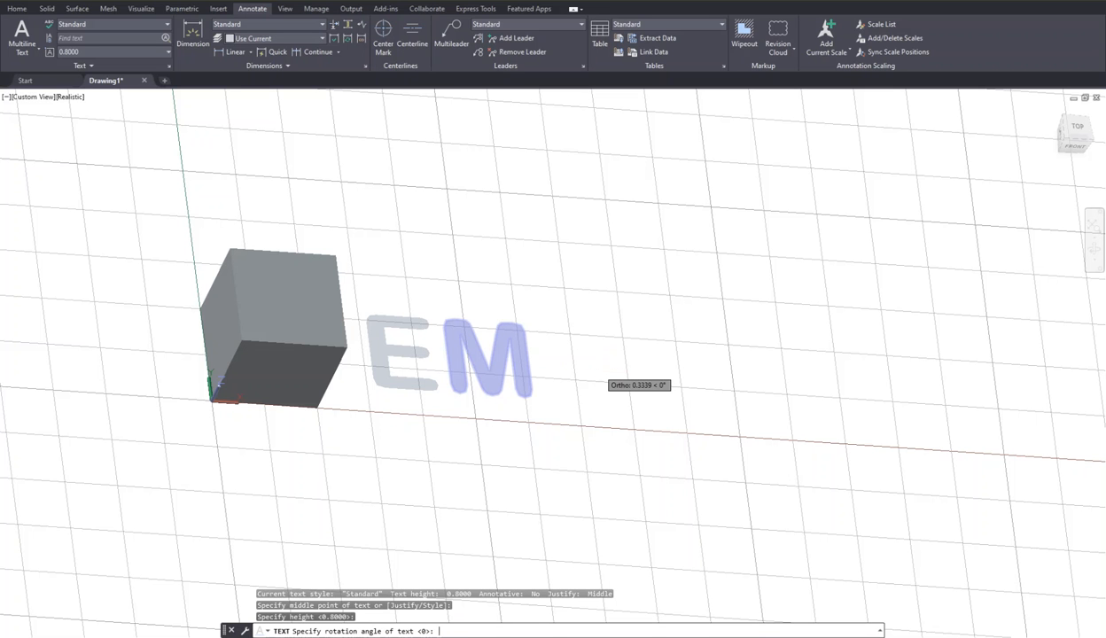
pyautogui.press('Return')
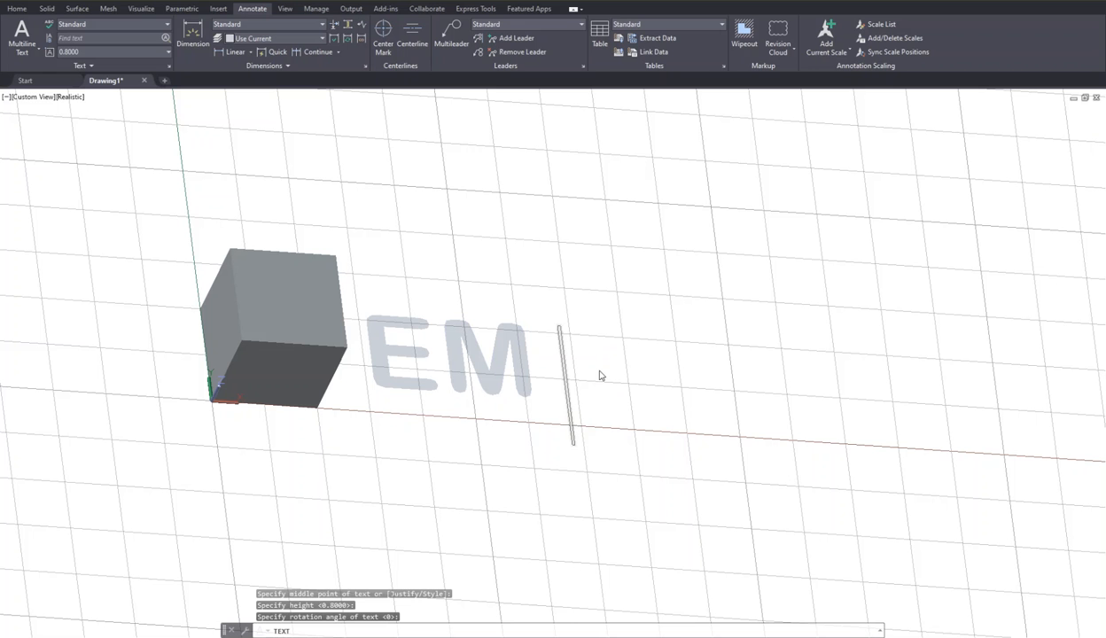
pyautogui.write('R')
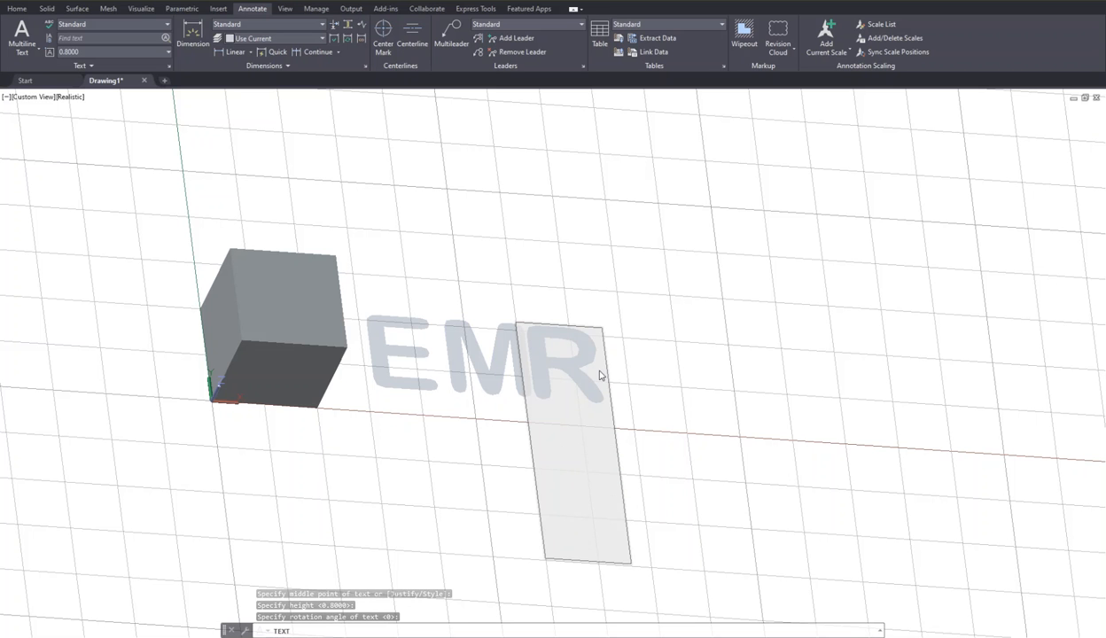
pyautogui.press('Return')
pyautogui.press('Return')
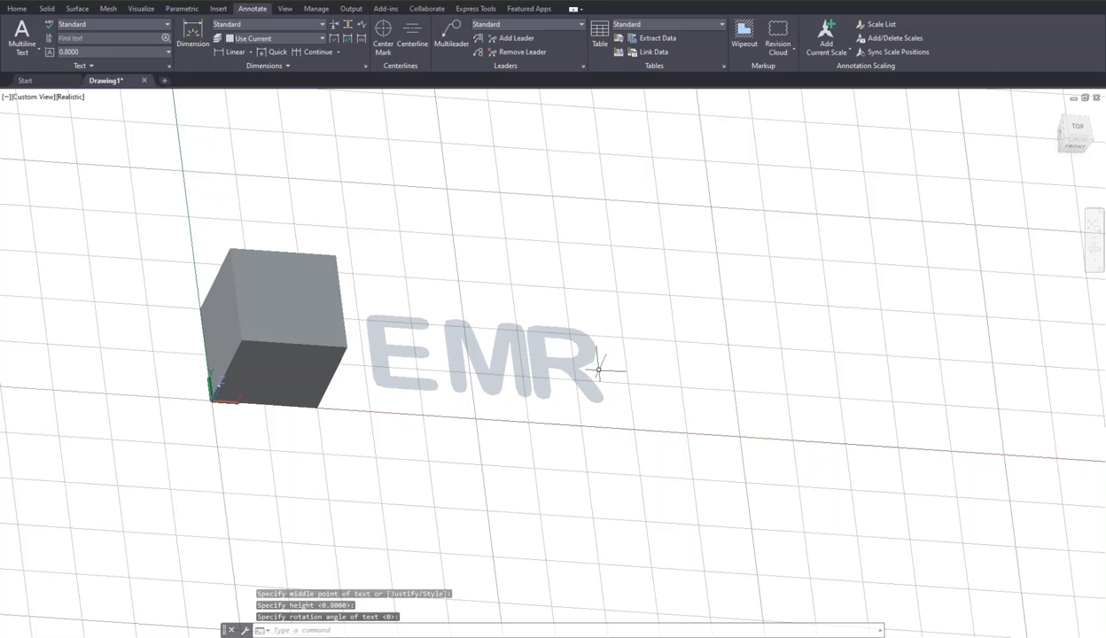
# Move the letter R a short distance along the X axis away from the M to leave a gap.
pyautogui.write('m')
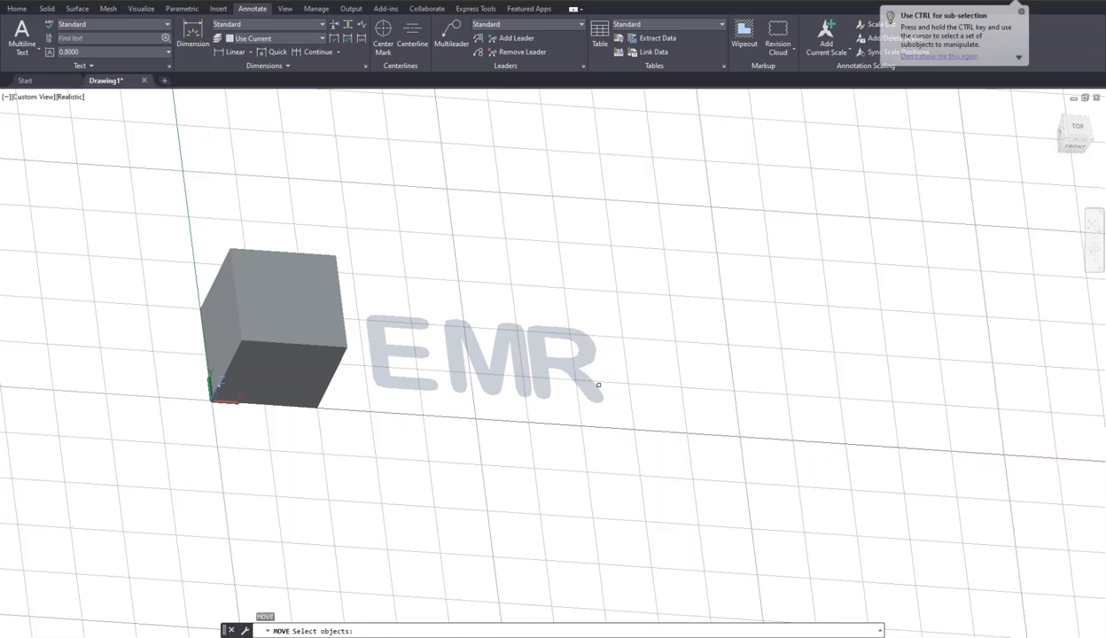
pyautogui.click(587, 390)
pyautogui.press('Return')
pyautogui.click(598, 415)
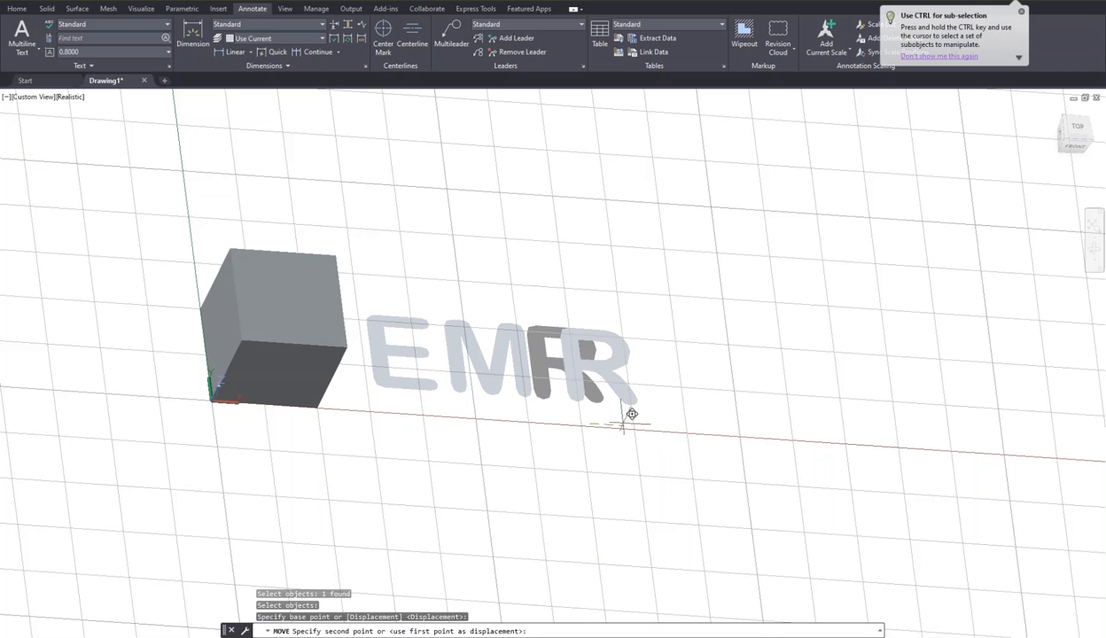
pyautogui.click(629, 420)
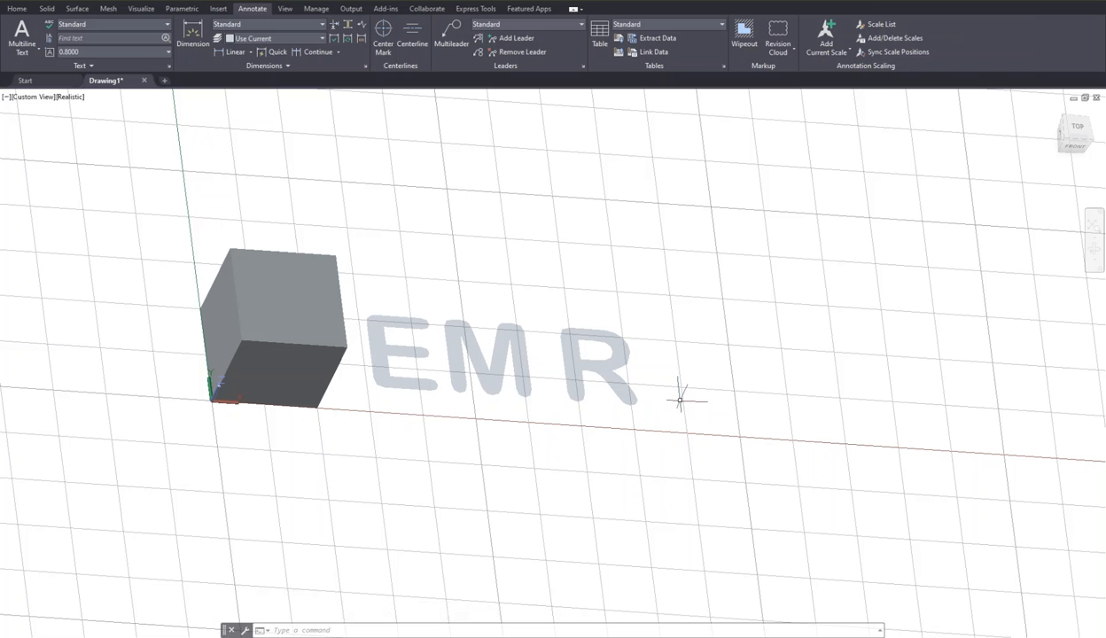
pyautogui.press('Return')
pyautogui.press('Escape')
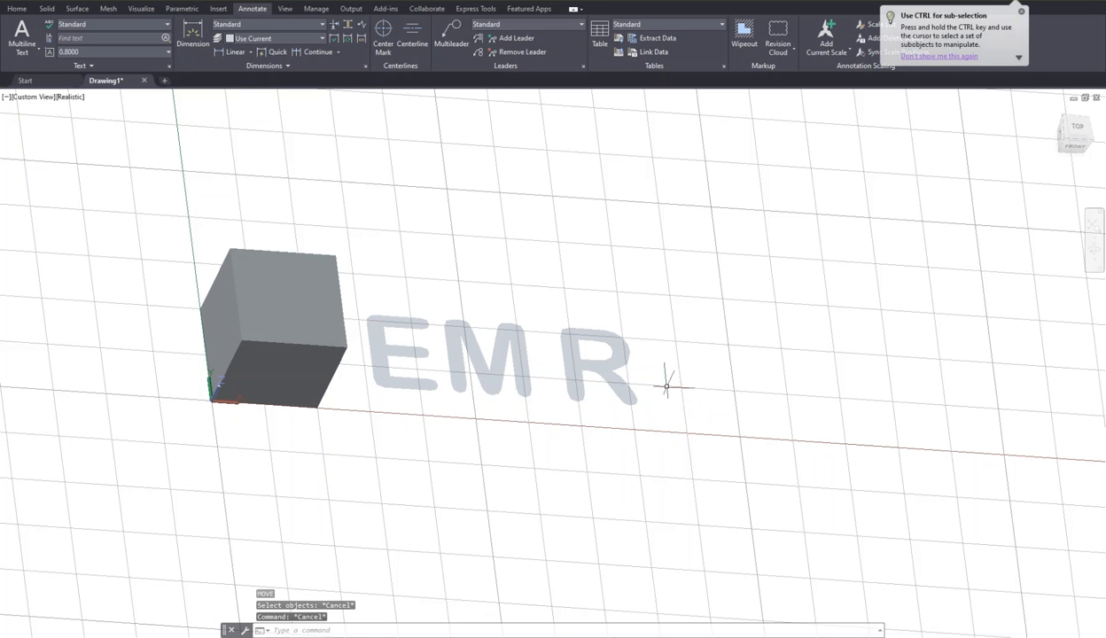
# Add a separate single-line text G beside the R, keeping the 0.8 height and 0 rotation.
pyautogui.write('TEXT')
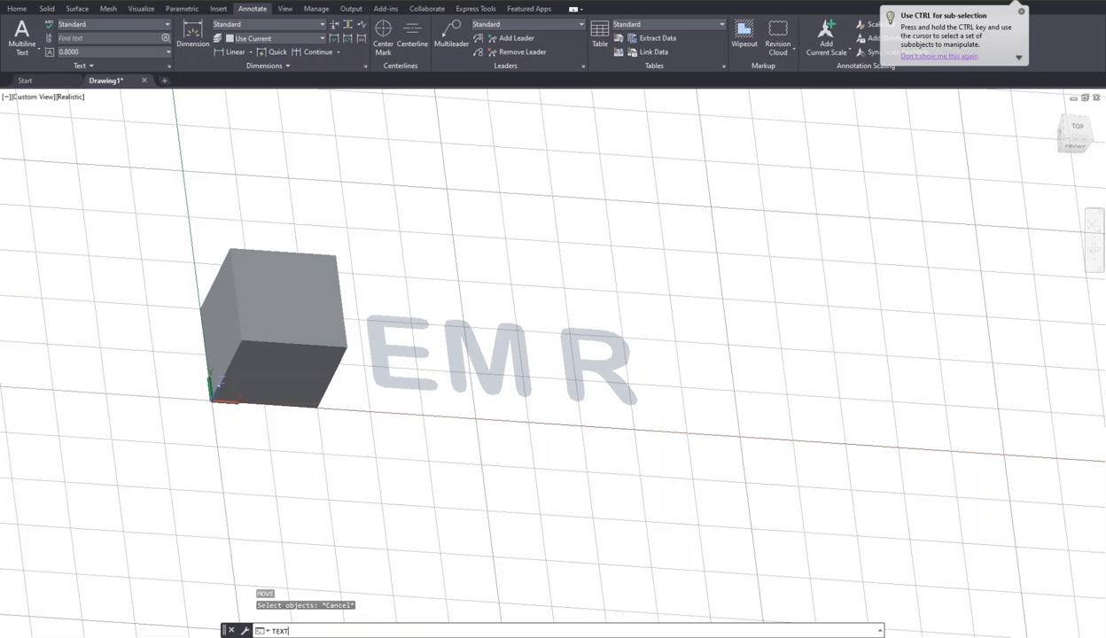
pyautogui.press('Return')
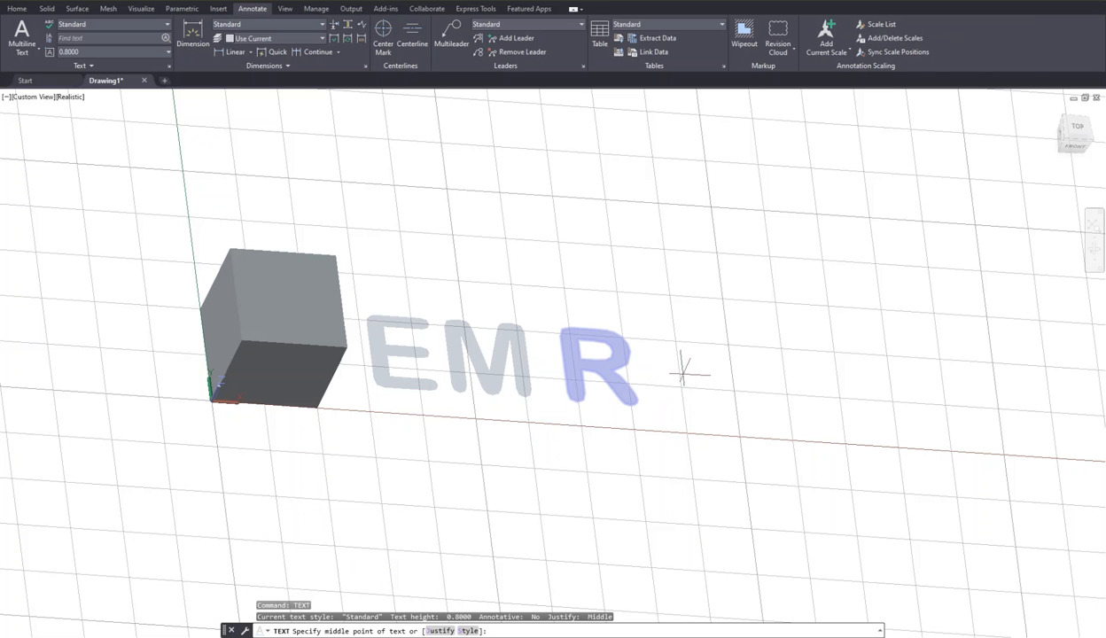
pyautogui.click(681, 373)
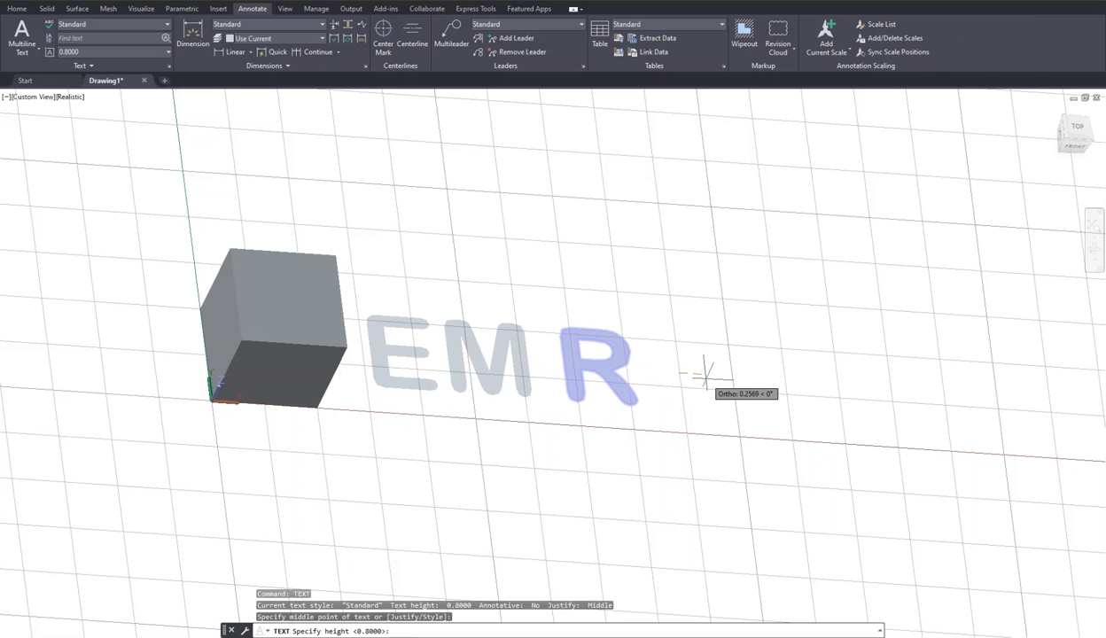
pyautogui.press('Return')
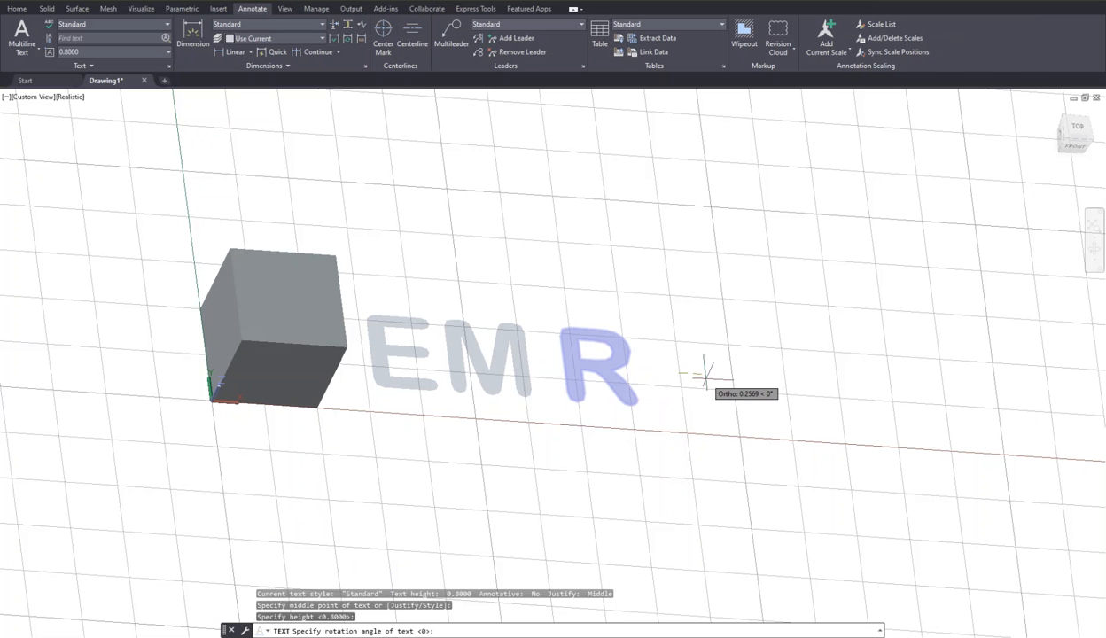
pyautogui.press('Return')
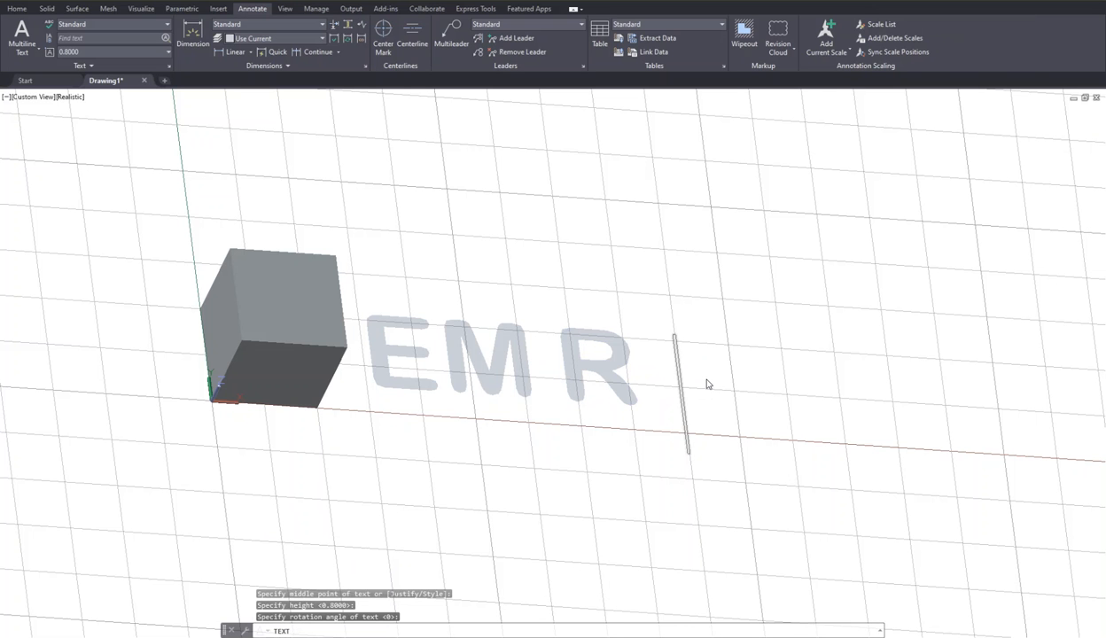
pyautogui.write('G')
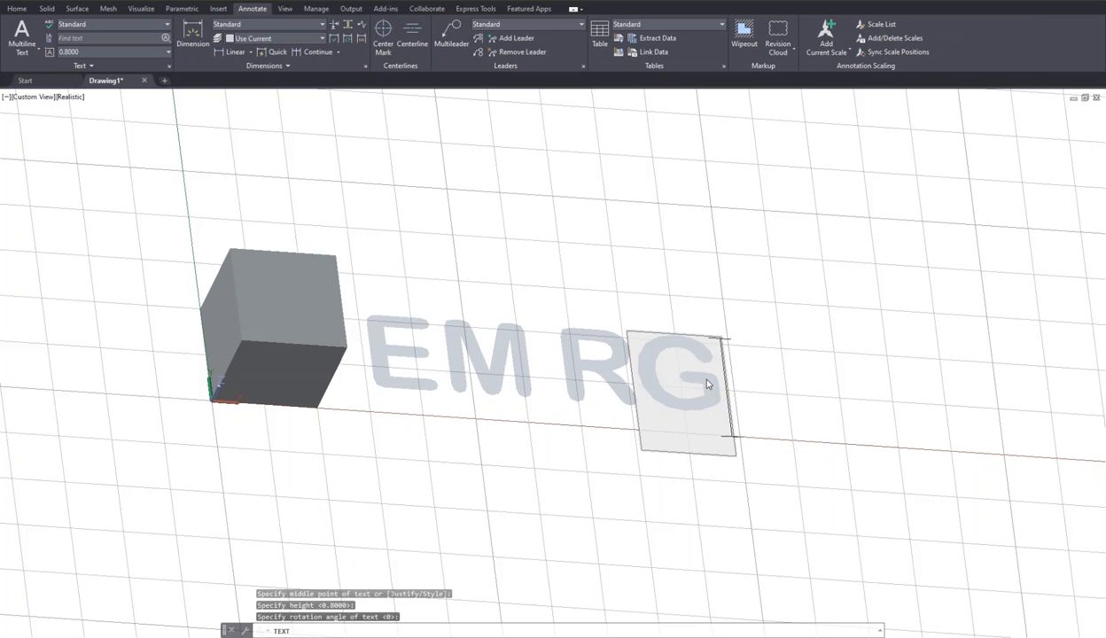
pyautogui.press('Return')
pyautogui.press('Return')
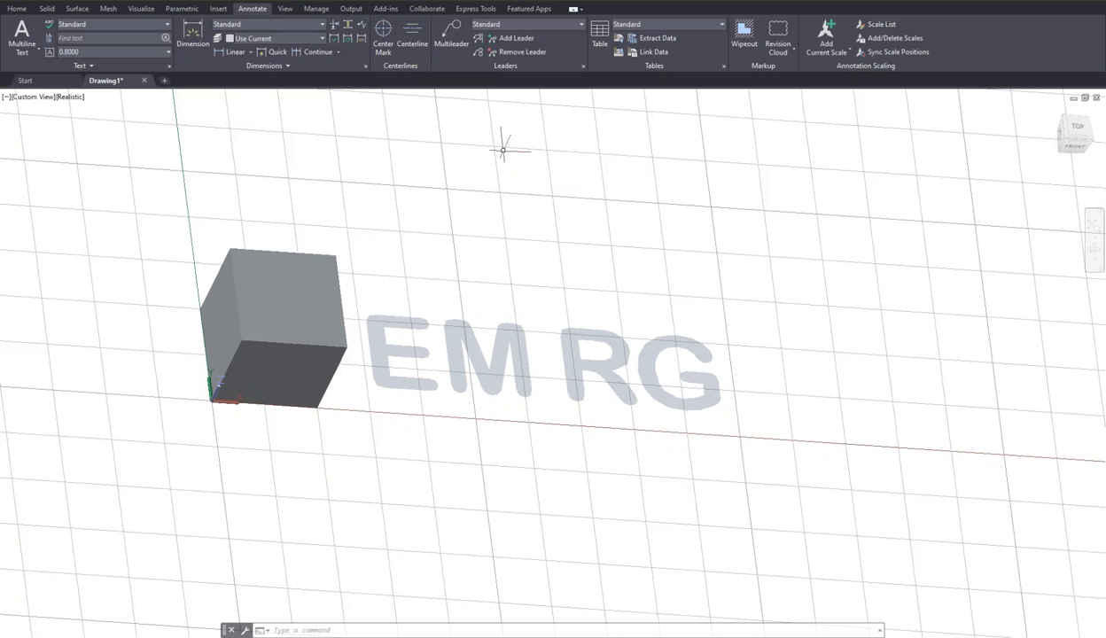
# Try to explode the single-line text E into outline geometry while in the tilted 3D view.
pyautogui.click(472, 10)
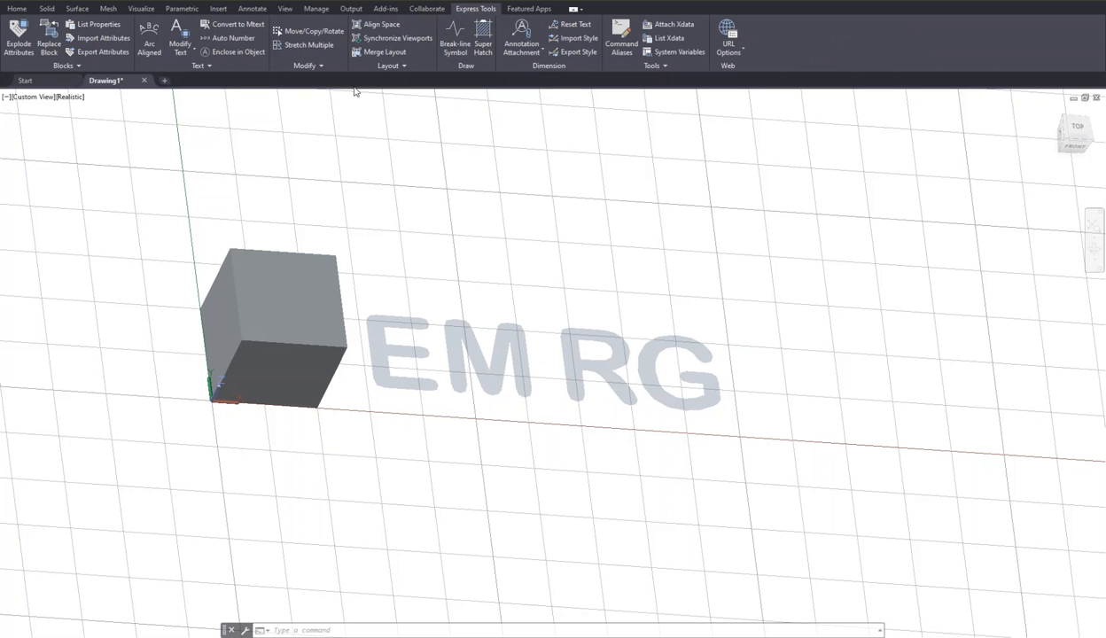
pyautogui.click(183, 53)
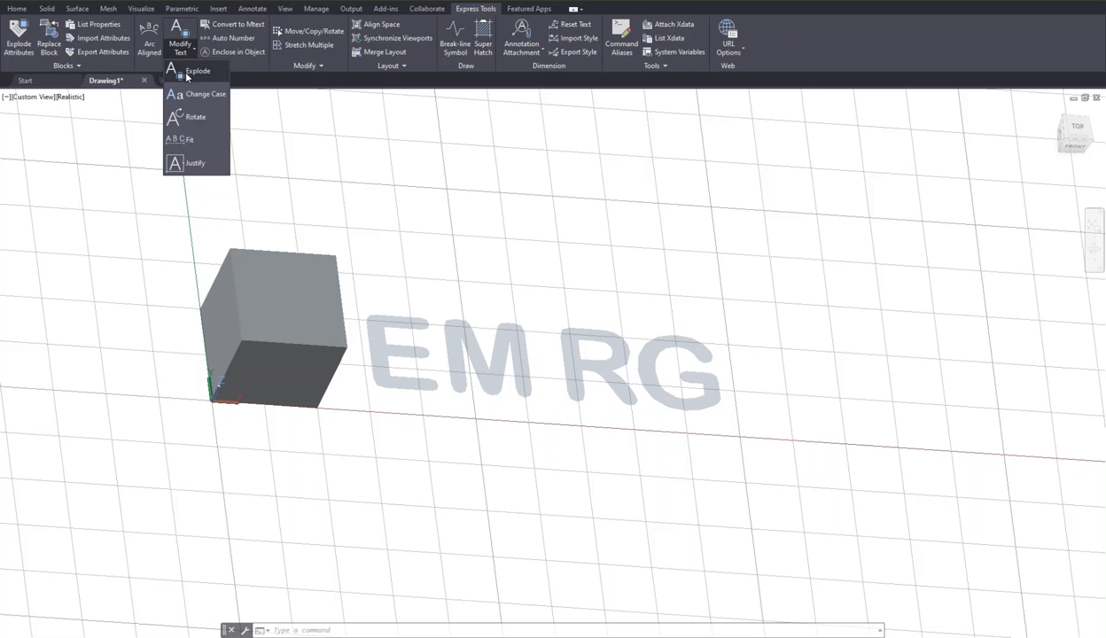
pyautogui.click(186, 77)
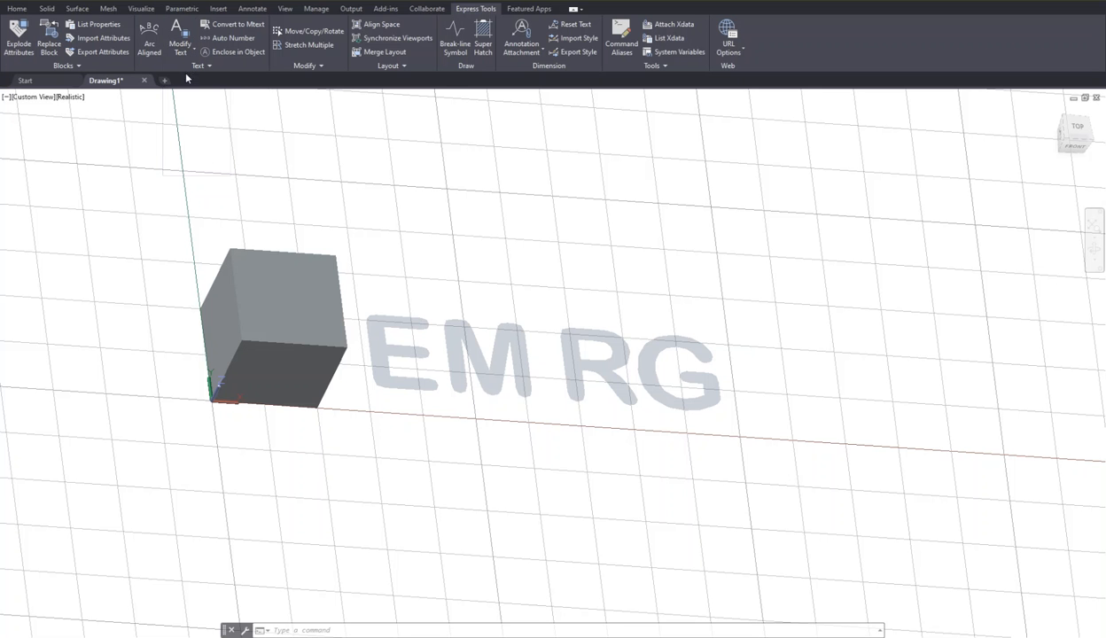
pyautogui.click(397, 317)
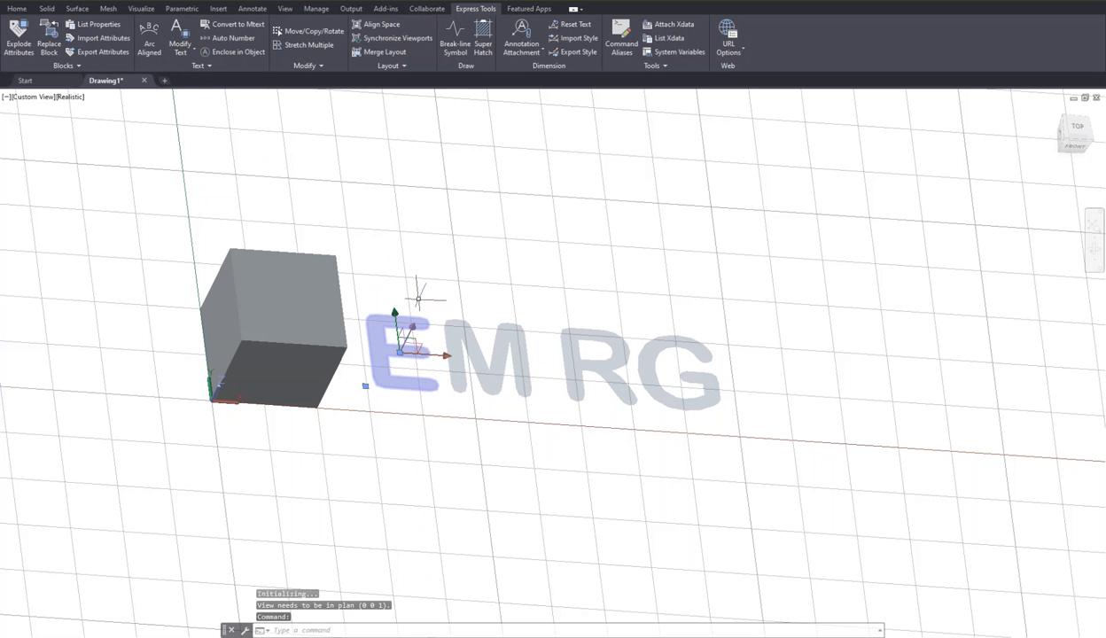
pyautogui.press('Return')
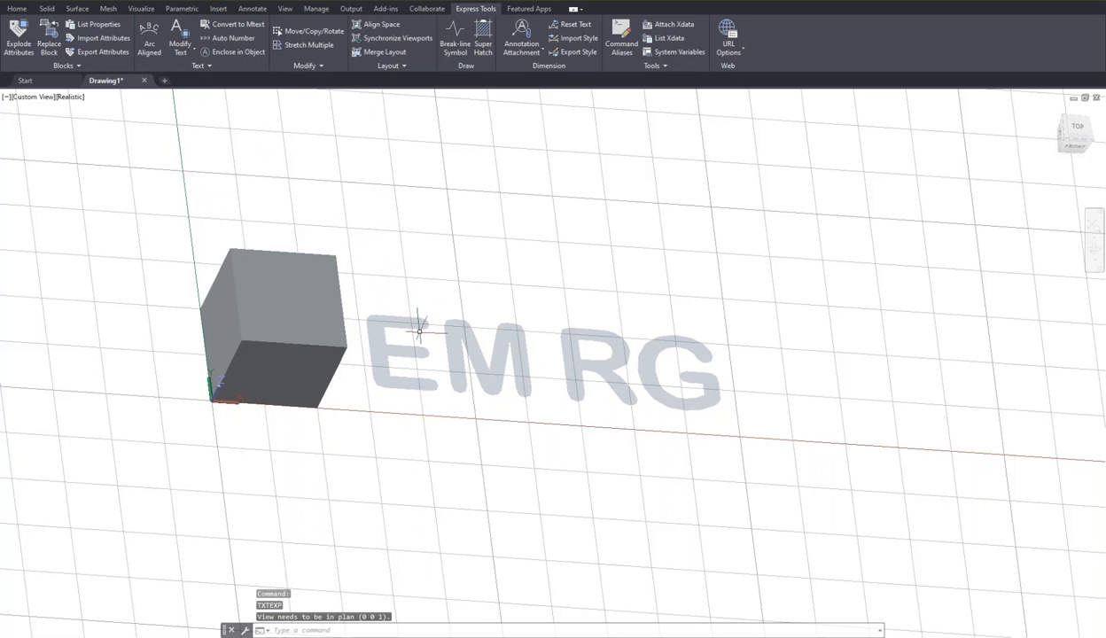
pyautogui.press('Escape')
pyautogui.press('Escape')
pyautogui.press('Escape')
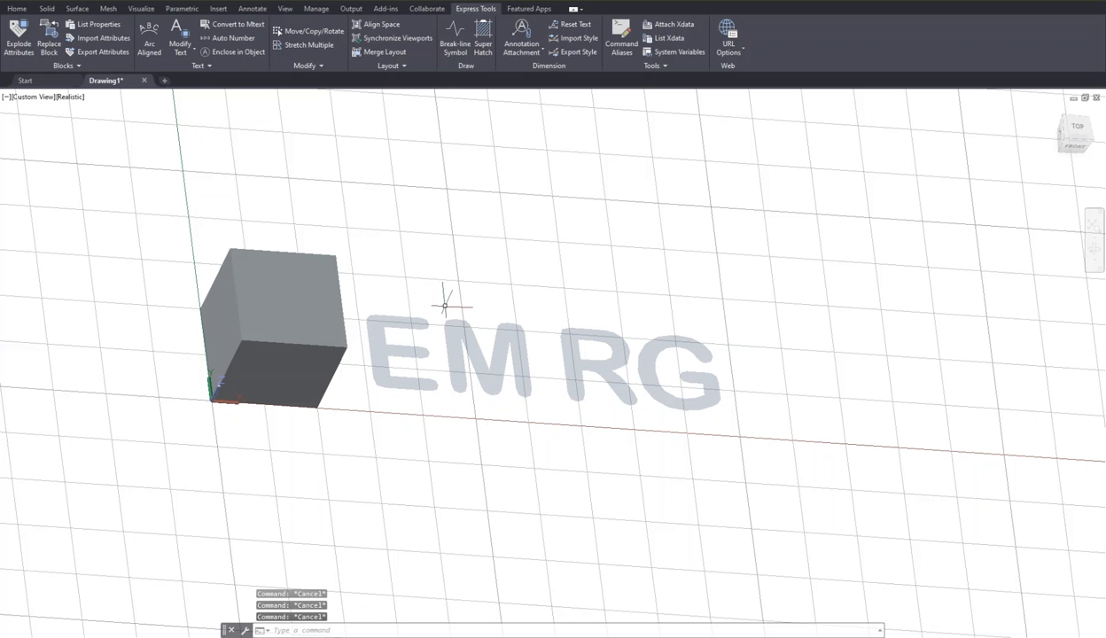
# Set the view to the plan of the current UCS with the PLAN command.
pyautogui.write('PLAN')
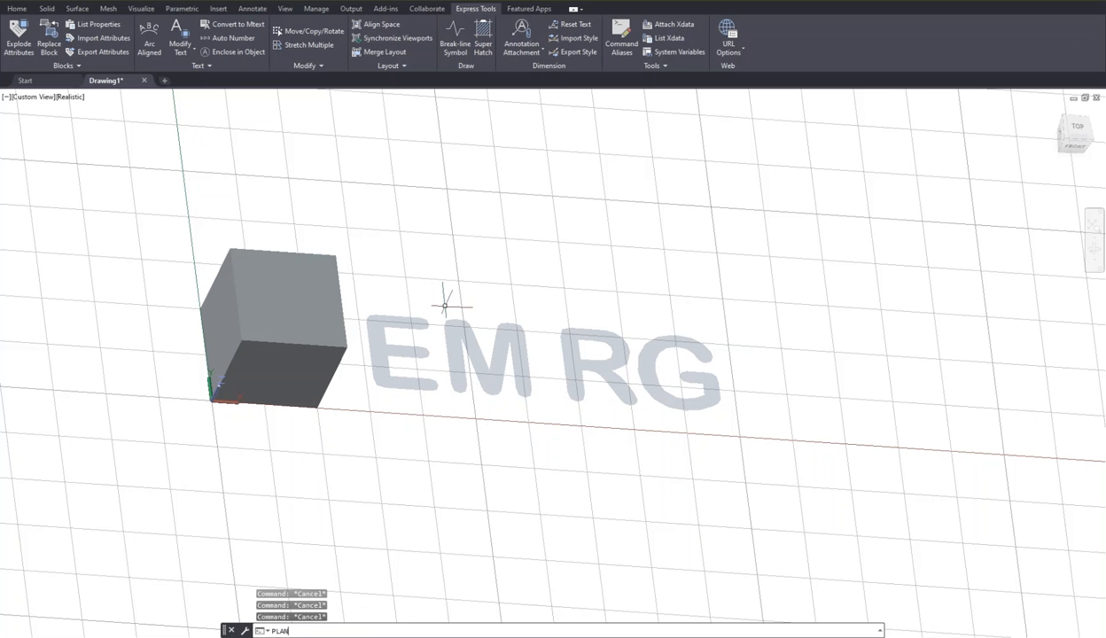
pyautogui.press('Return')
pyautogui.press('Return')
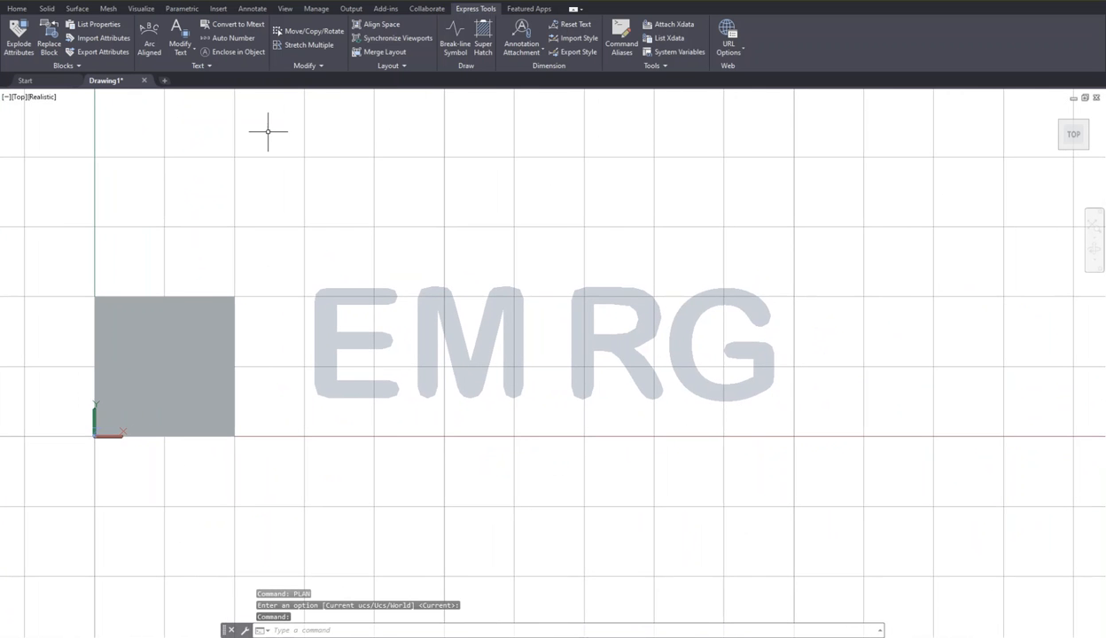
# Explode the text E into outline geometry with the Express Tools text explode command.
pyautogui.click(187, 52)
pyautogui.click(178, 73)
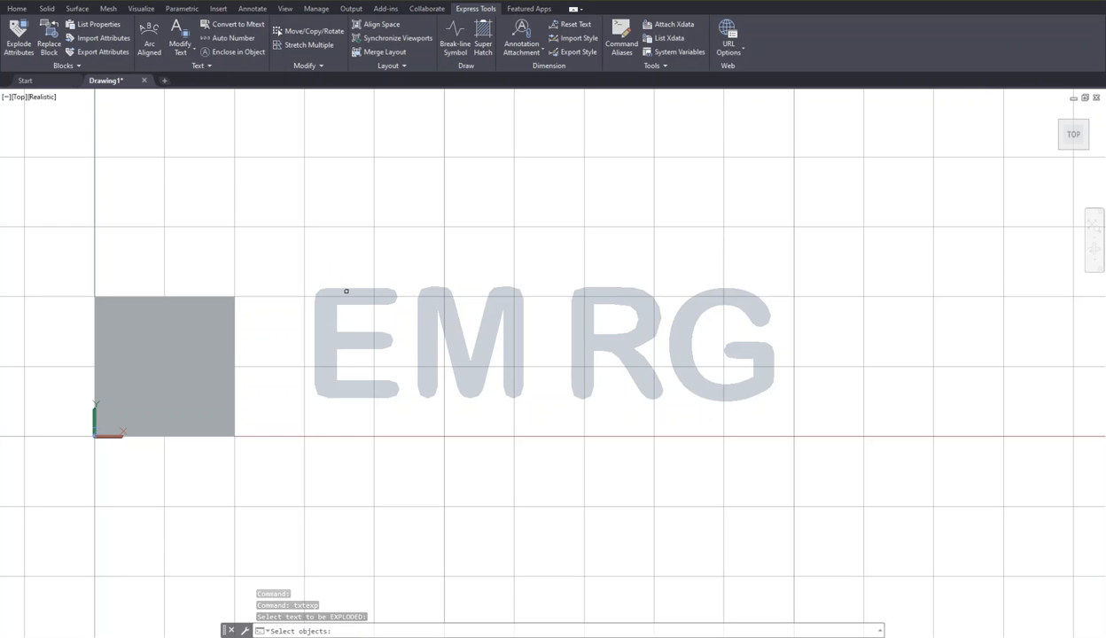
pyautogui.click(344, 288)
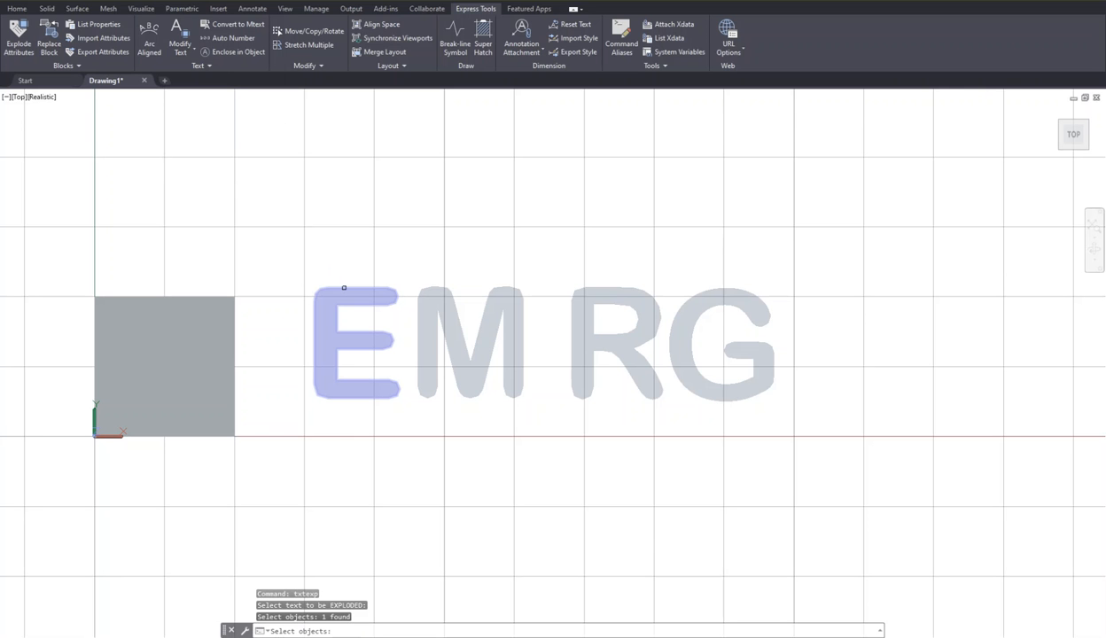
pyautogui.press('Return')
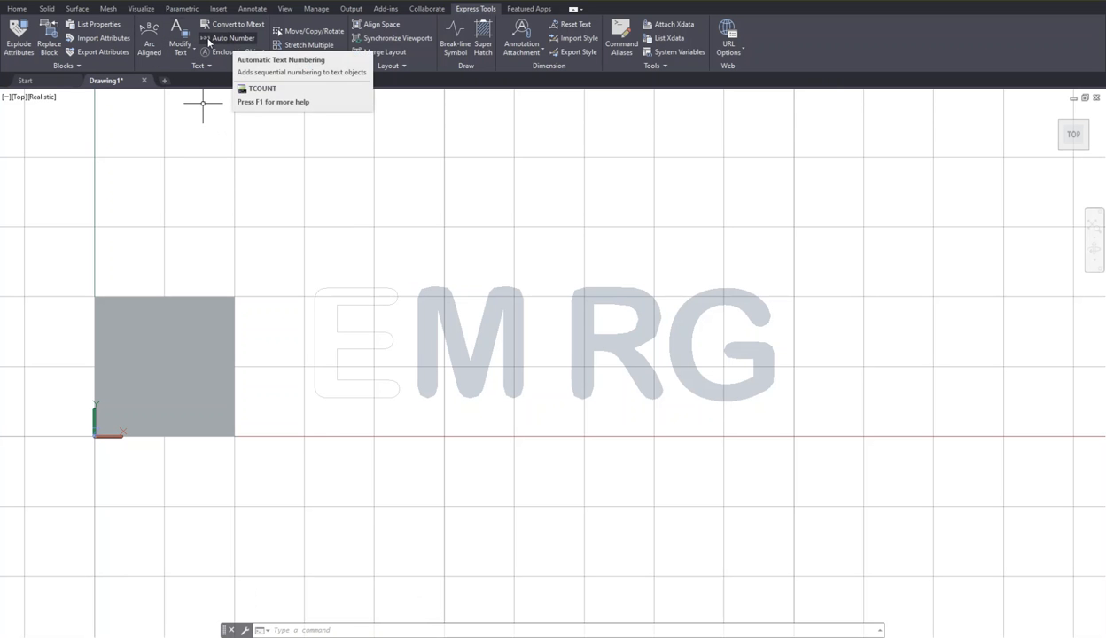
# Explode the remaining texts M, R and G into outline geometry in one operation.
pyautogui.click(185, 50)
pyautogui.click(190, 71)
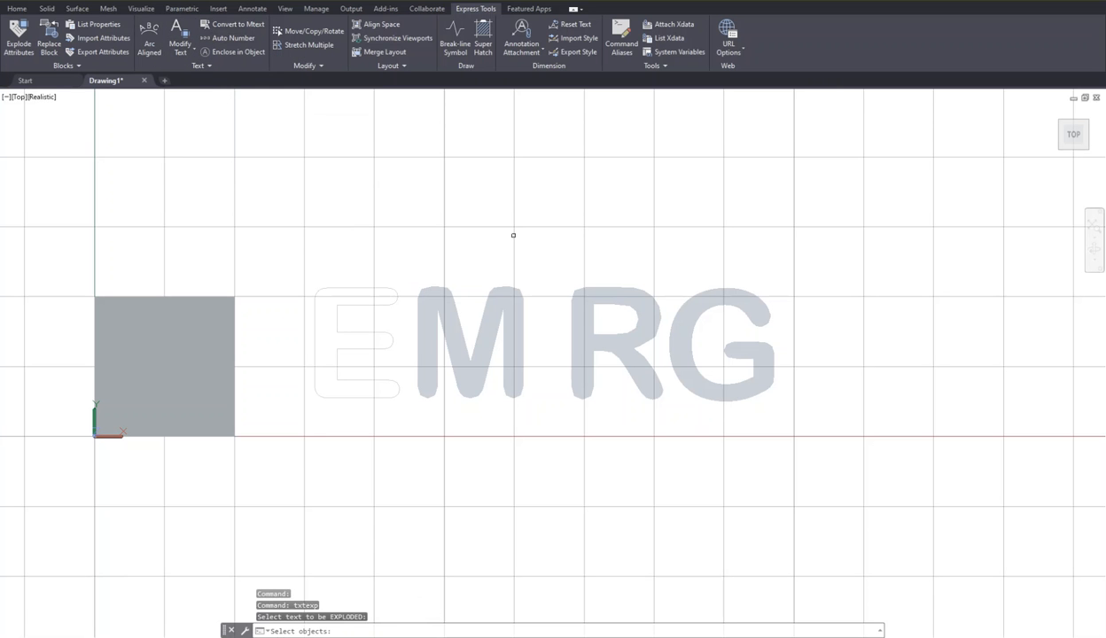
pyautogui.moveTo(669, 229)
pyautogui.mouseDown()
pyautogui.moveTo(549, 273)
pyautogui.moveTo(483, 365)
pyautogui.moveTo(511, 402)
pyautogui.moveTo(745, 448)
pyautogui.moveTo(772, 423)
pyautogui.mouseUp()
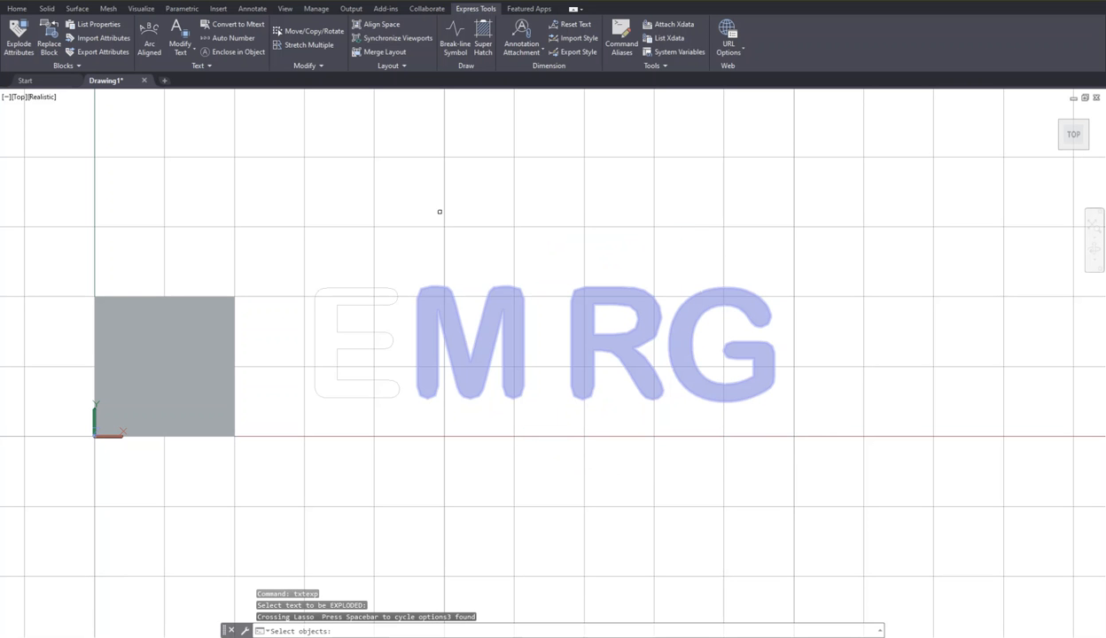
pyautogui.press('Return')
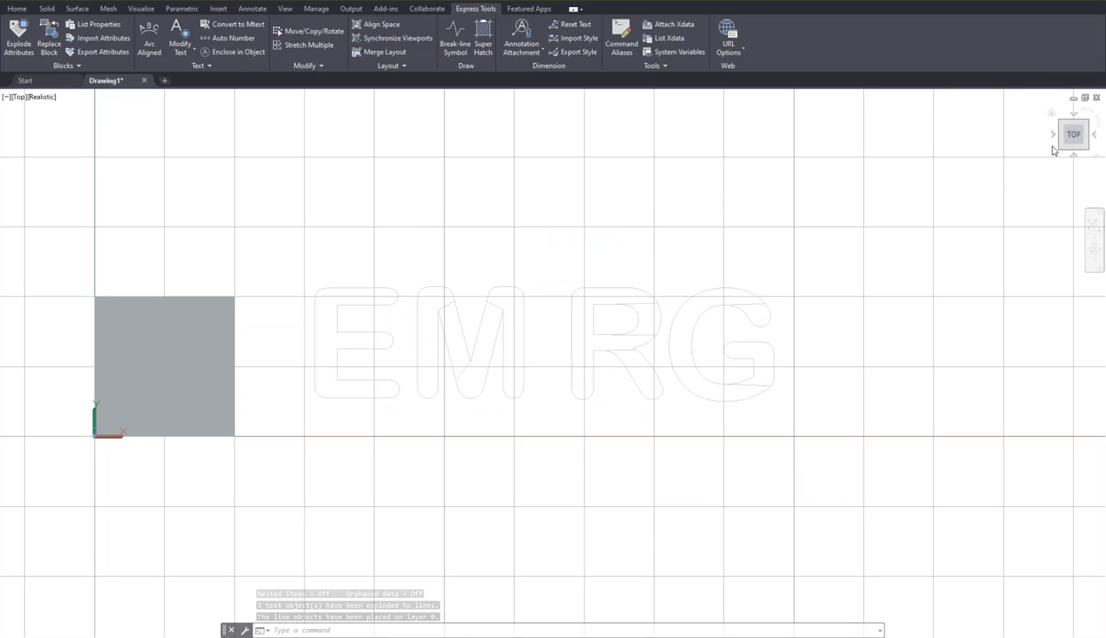
# Tilt the view to a 3D angle showing the cube and letter outlines, and choose the 3D Modeling workspace.
pyautogui.moveTo(1073, 133); pyautogui.dragTo(1037, 165)
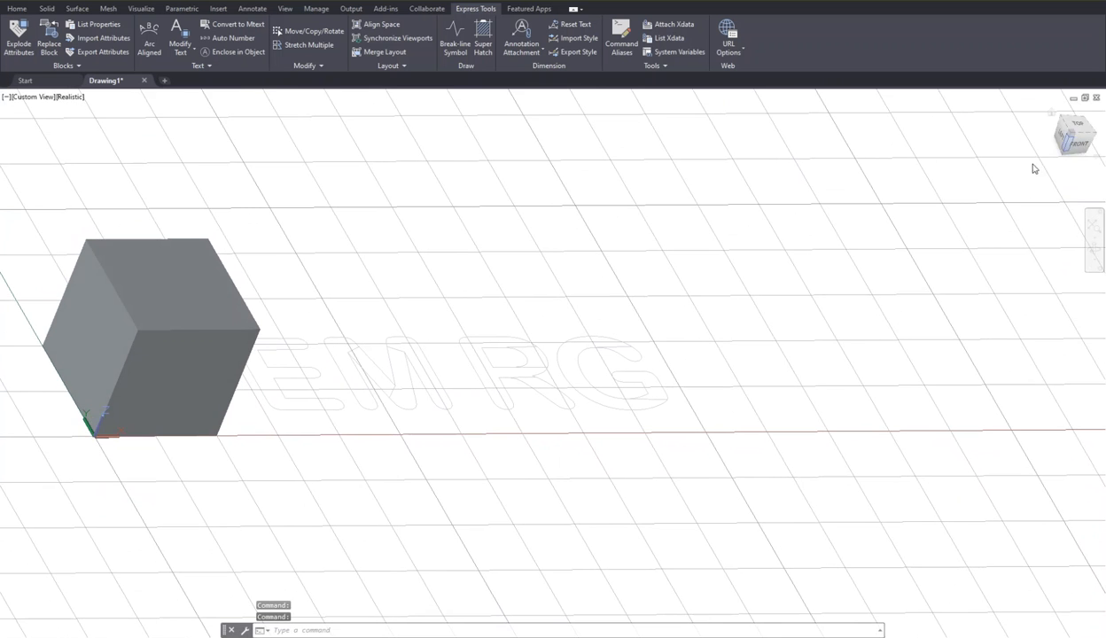
pyautogui.moveTo(955, 170); pyautogui.dragTo(973, 167, button='middle')
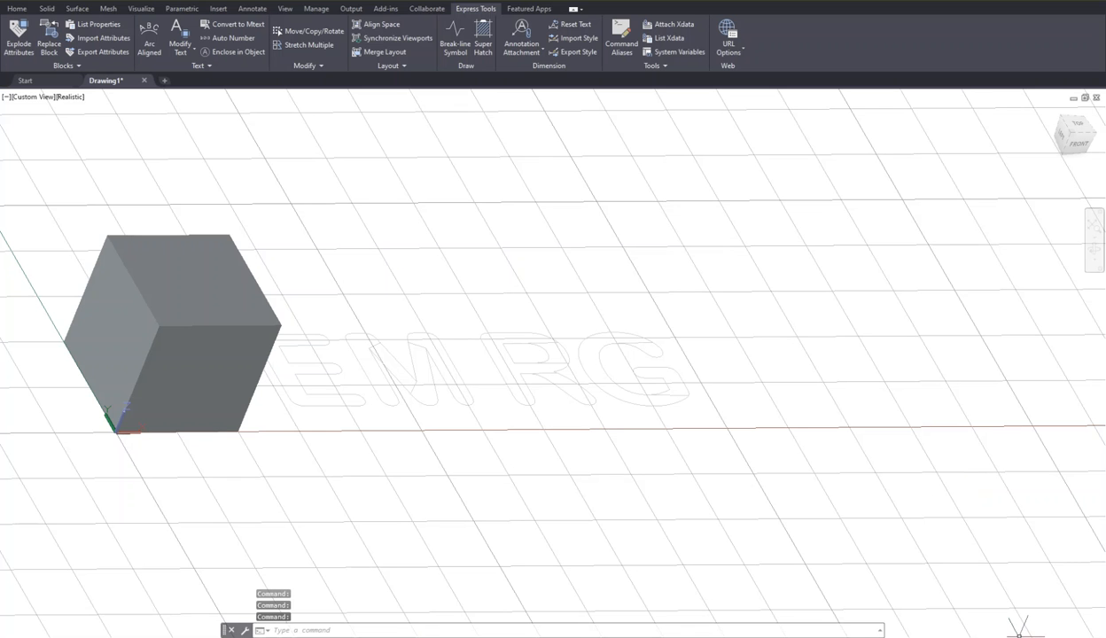
pyautogui.click(1018, 633)
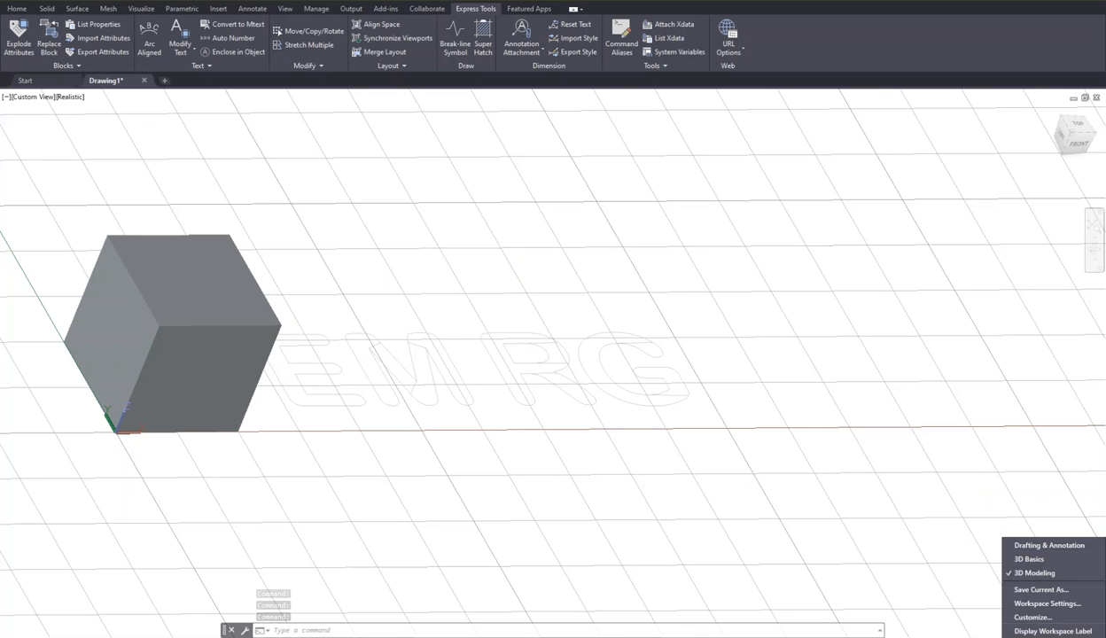
pyautogui.click(1034, 575)
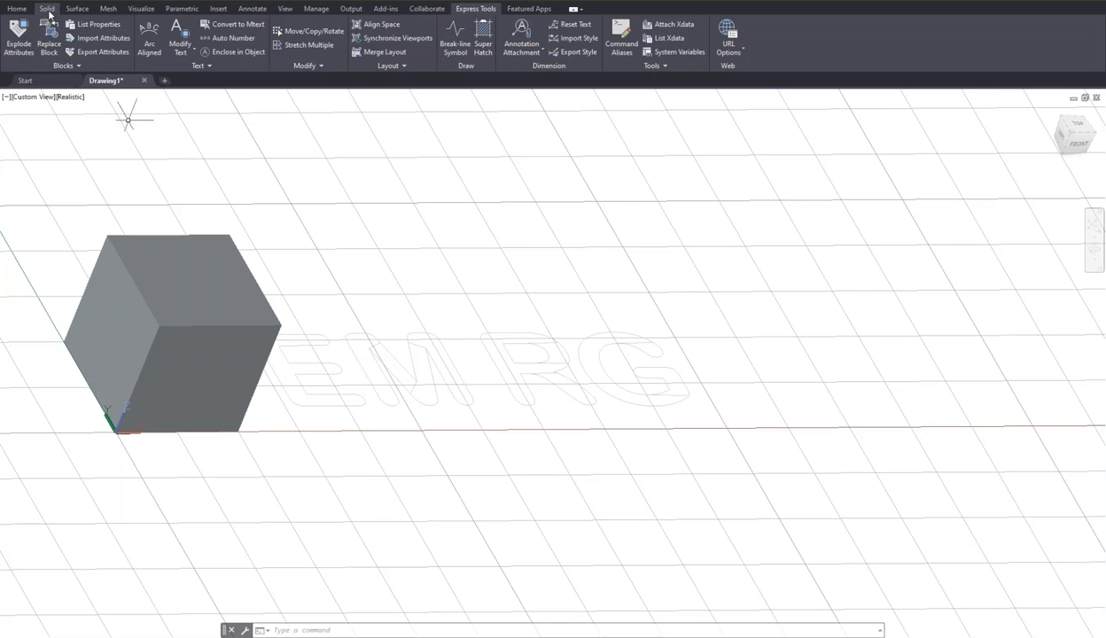
# Try extruding the letter E outline to a height of 0.1, and undo that extrusion.
pyautogui.click(47, 9)
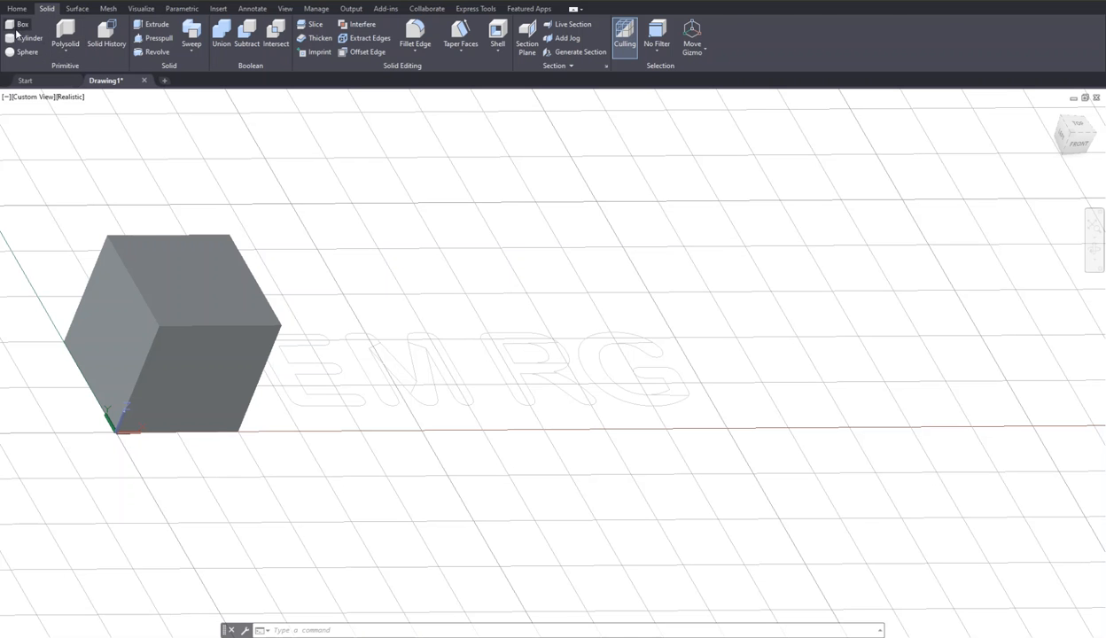
pyautogui.click(18, 9)
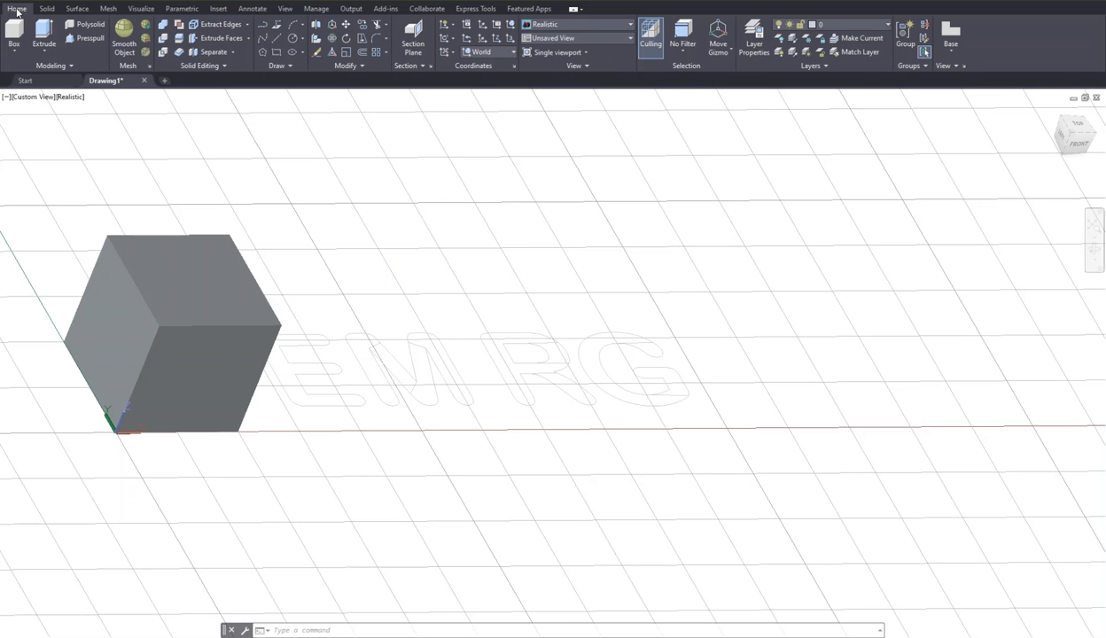
pyautogui.click(41, 55)
pyautogui.click(42, 77)
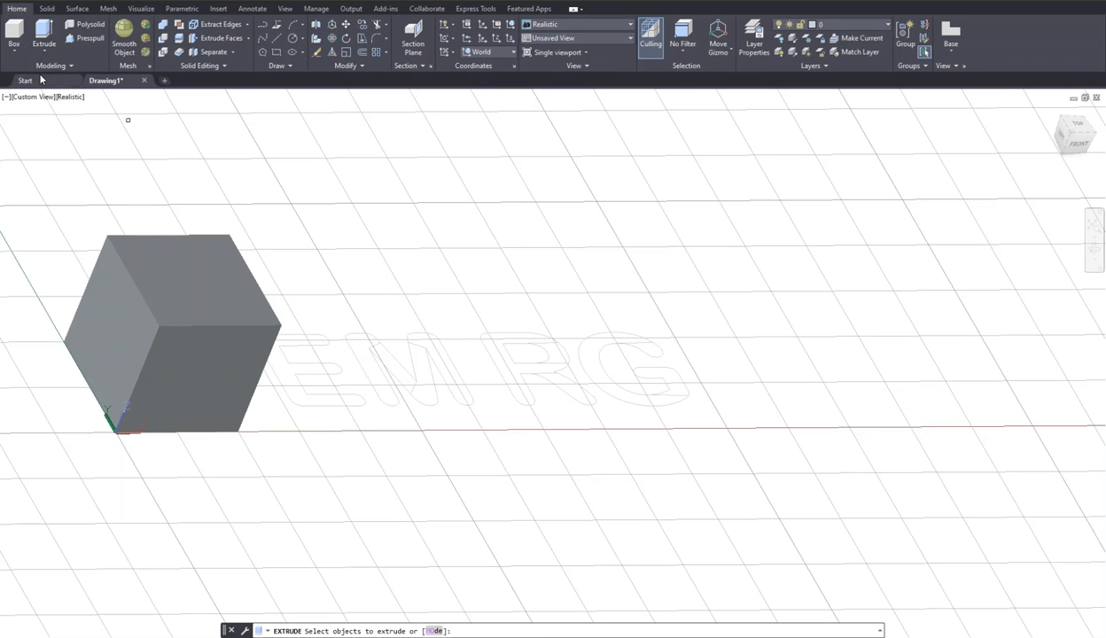
pyautogui.click(312, 335)
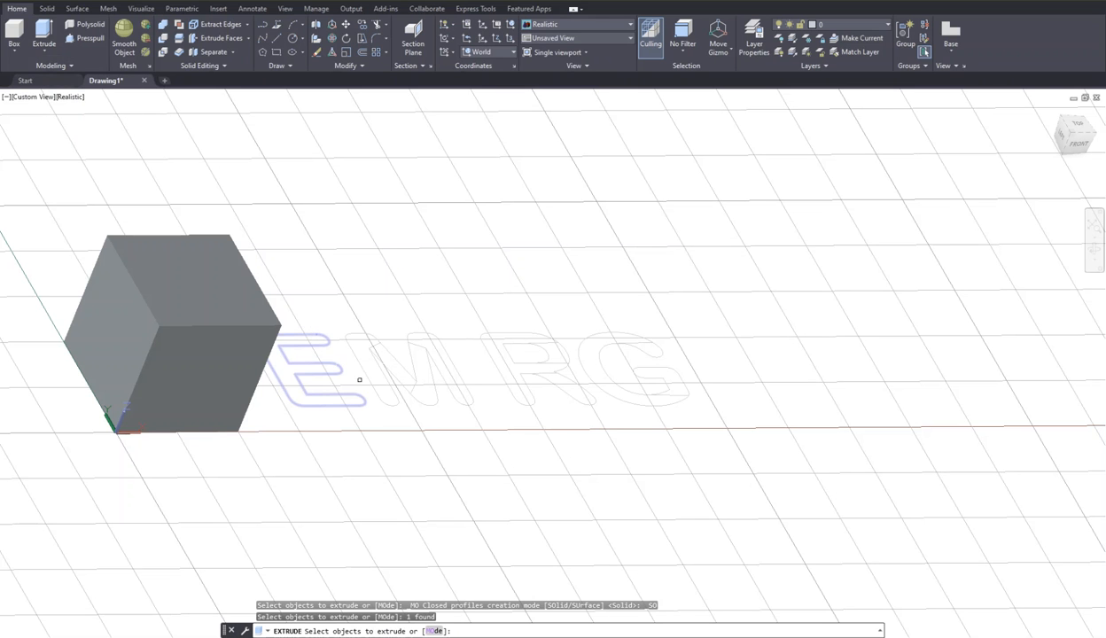
pyautogui.press('Return')
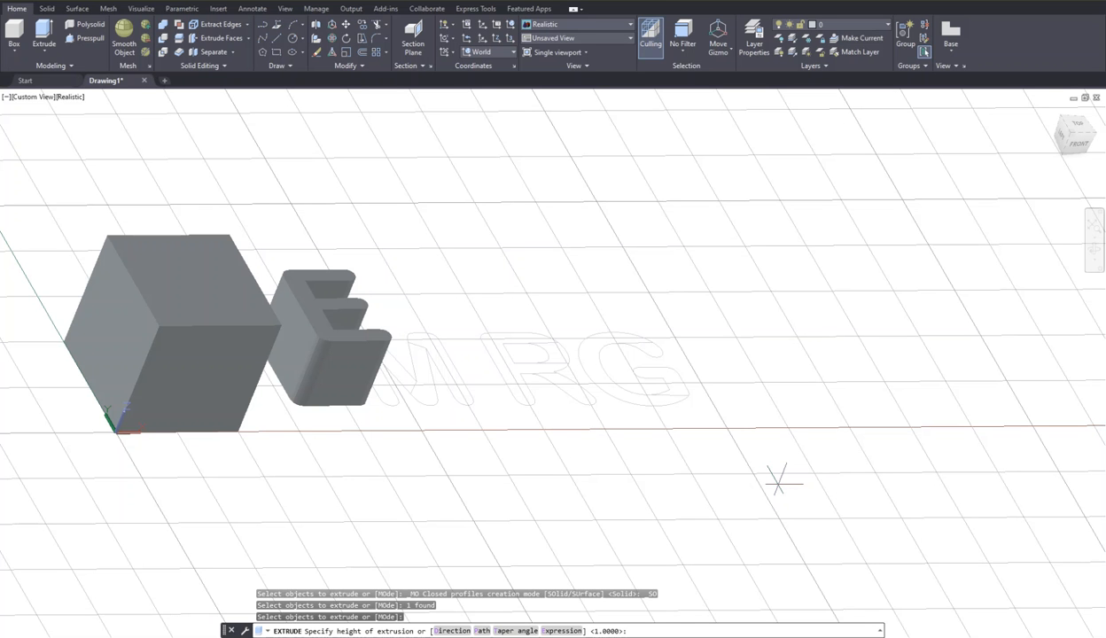
pyautogui.write('.1')
pyautogui.press('Return')
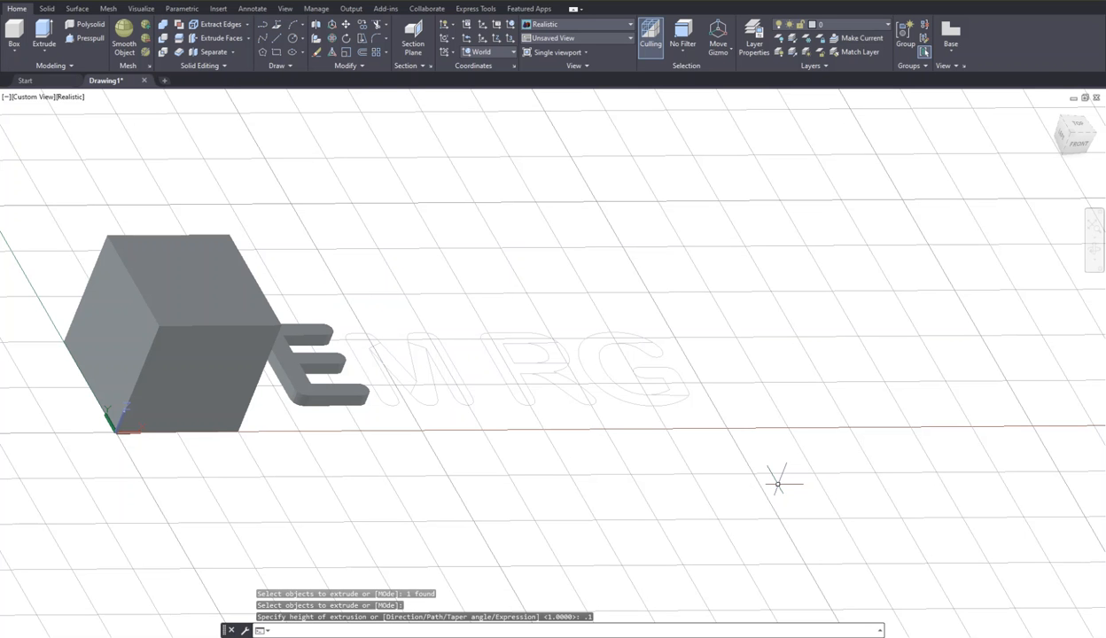
pyautogui.hotkey('ctrl', 'z')
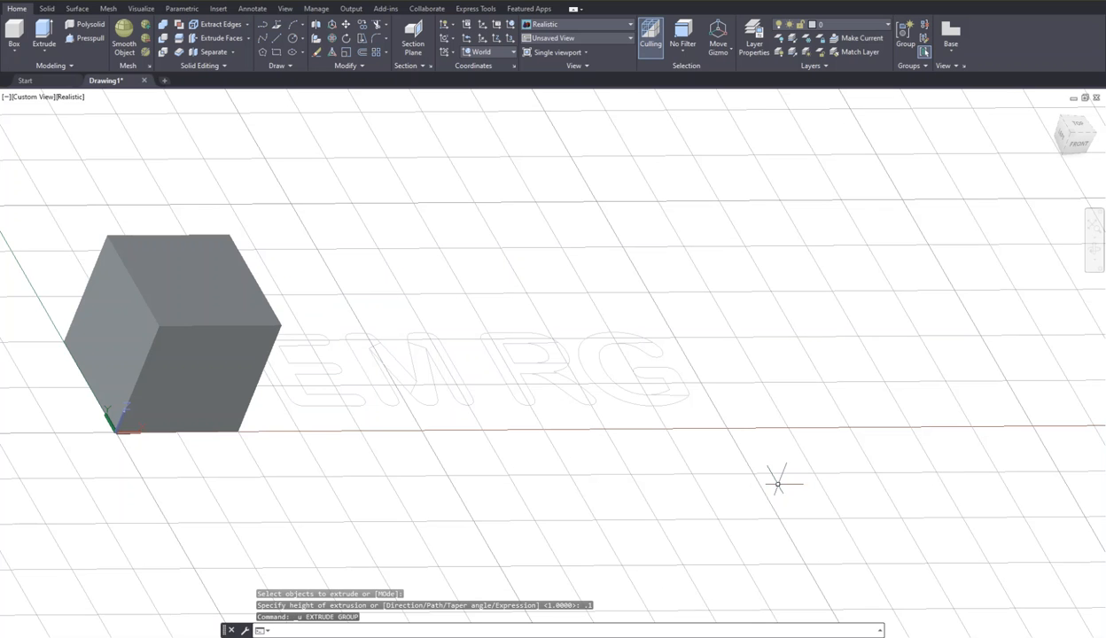
# Extrude the closed outline of the letter E to a height of 0.2.
pyautogui.click(45, 50)
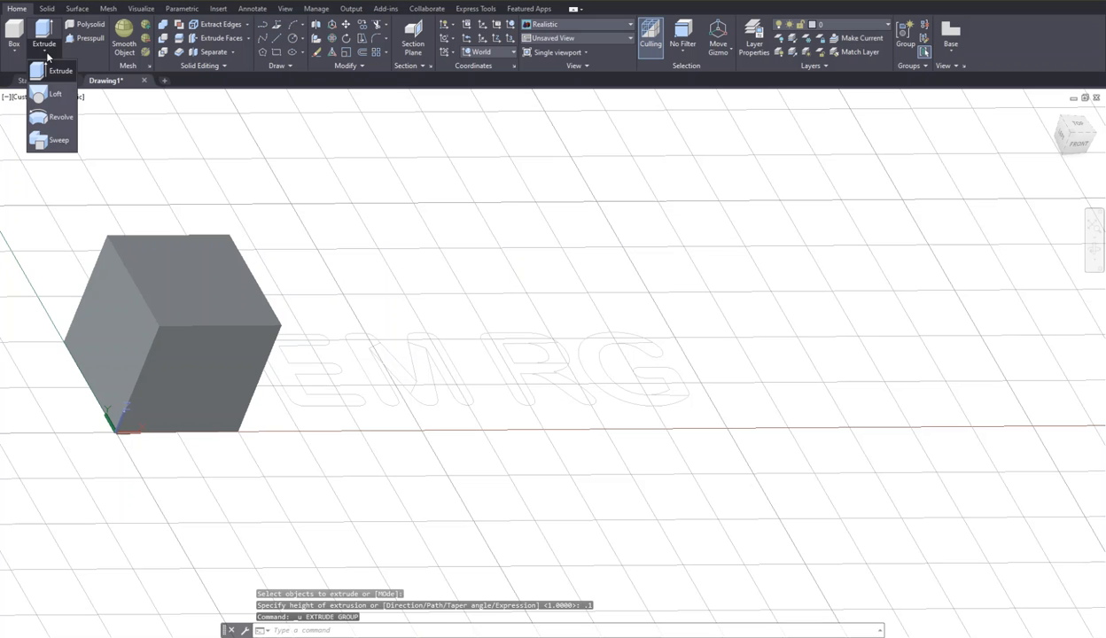
pyautogui.click(311, 337)
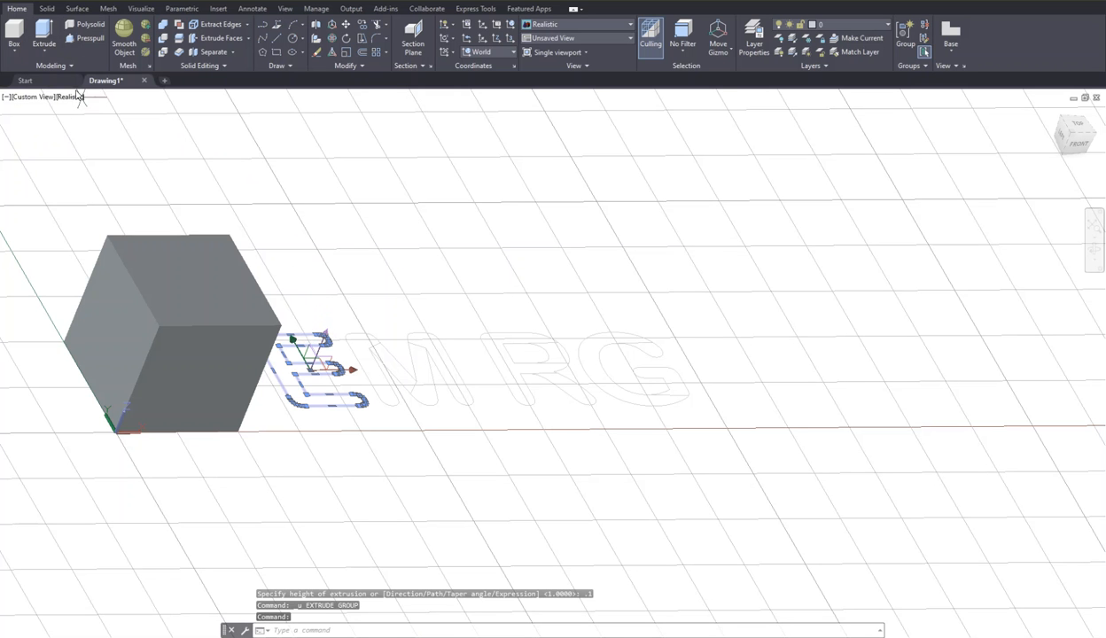
pyautogui.click(43, 50)
pyautogui.click(45, 73)
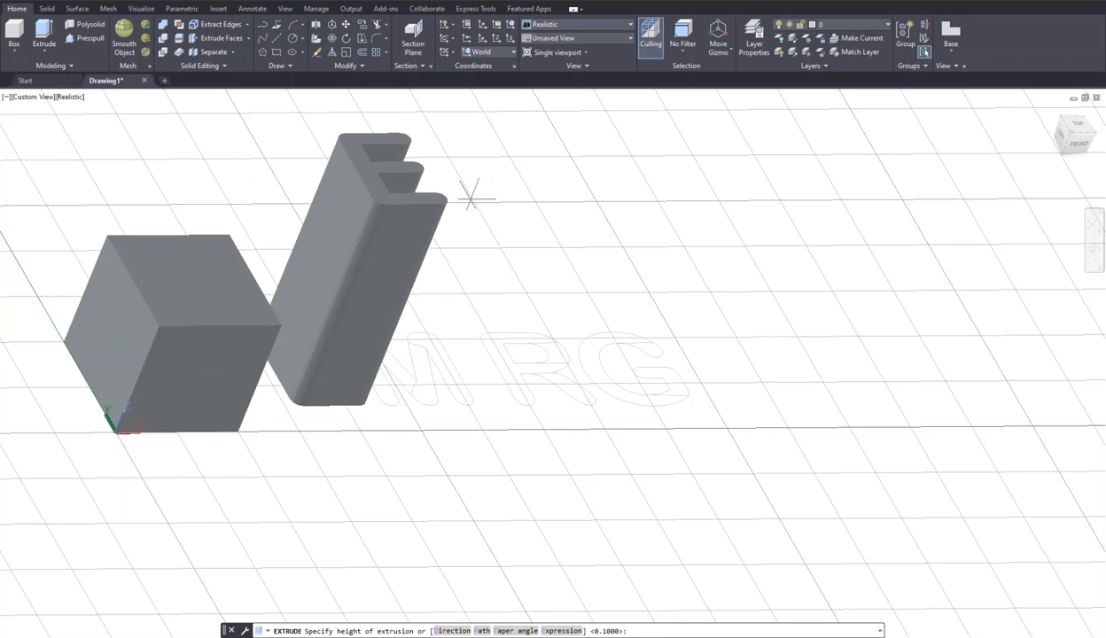
pyautogui.write('.2')
pyautogui.press('Return')
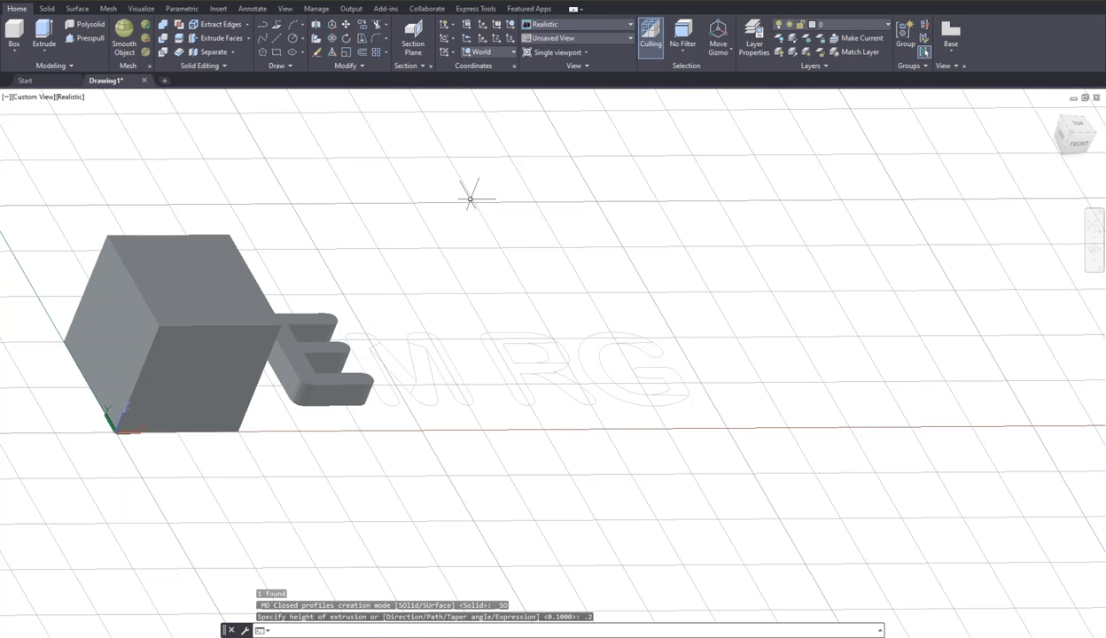
# Extrude all outline pieces of the letter M to a height of 0.2.
pyautogui.press('Return')
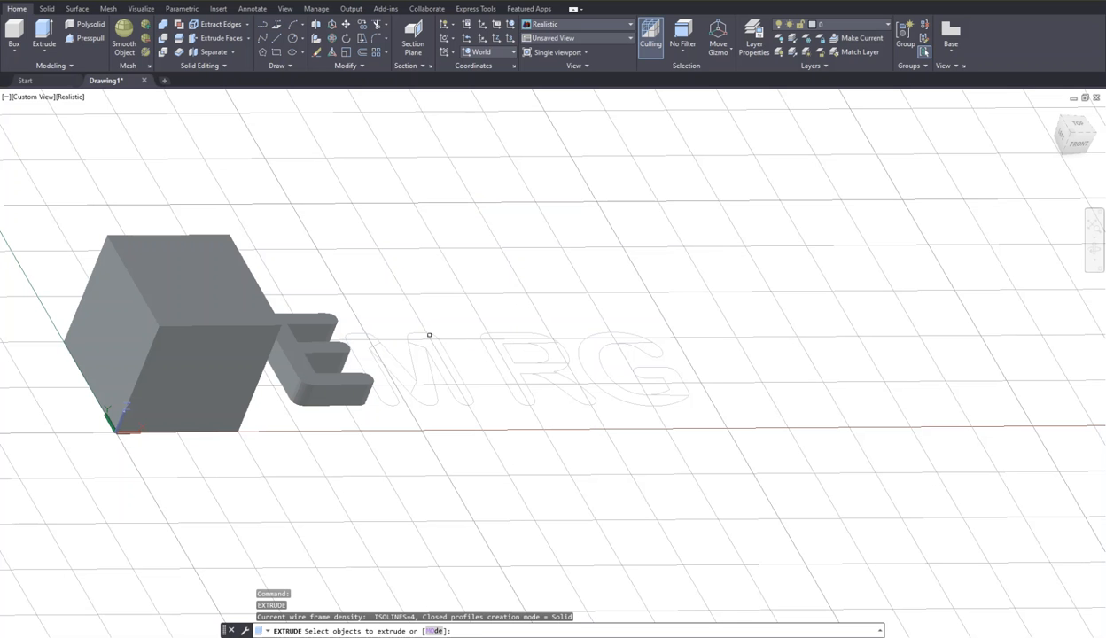
pyautogui.click(471, 415)
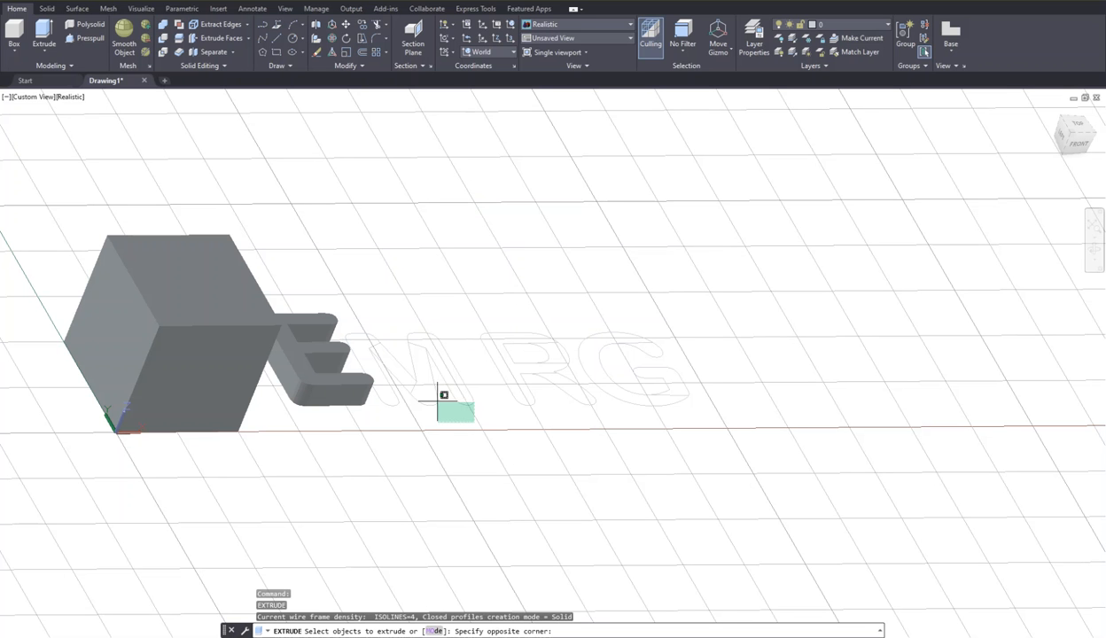
pyautogui.click(390, 365)
pyautogui.press('Return')
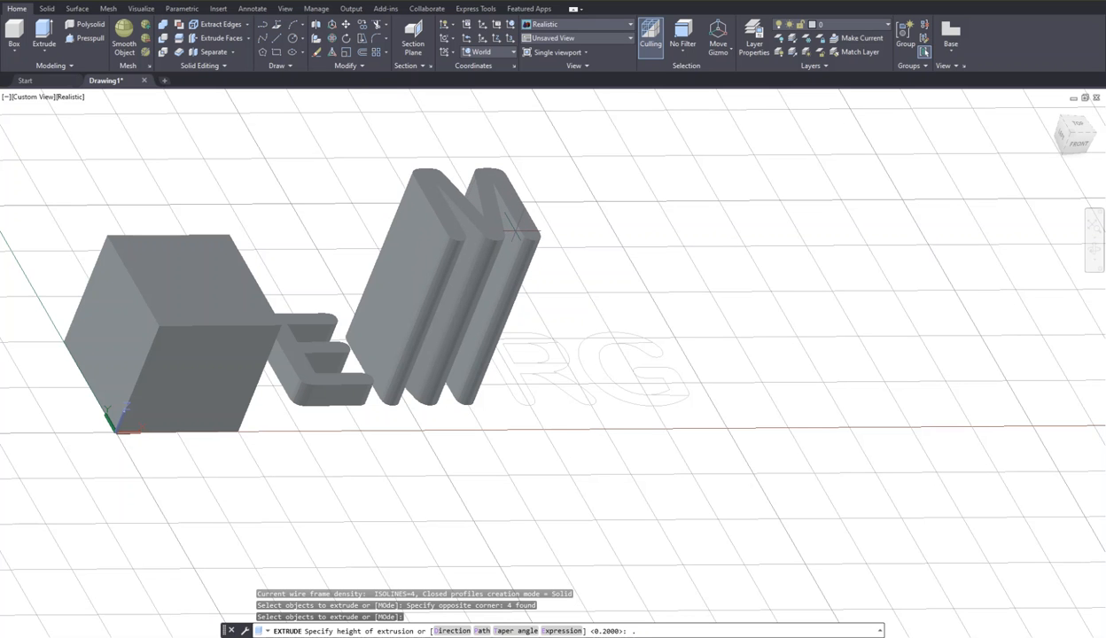
pyautogui.write('.2')
pyautogui.press('Return')
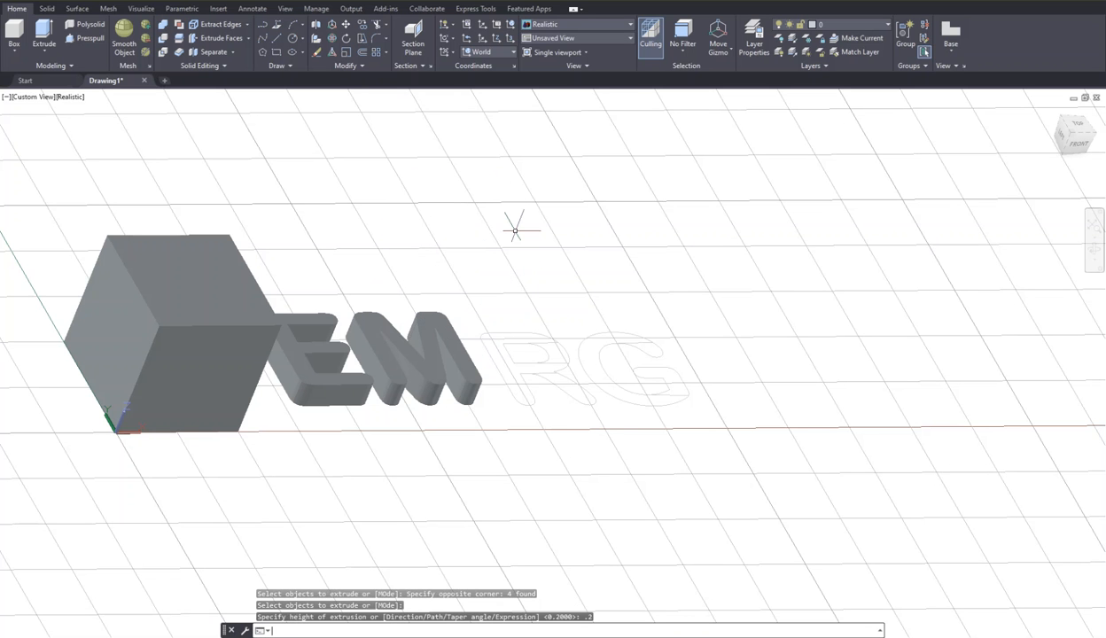
# Extrude all outline pieces of the letters R and G together to a height of 0.2.
pyautogui.press('Return')
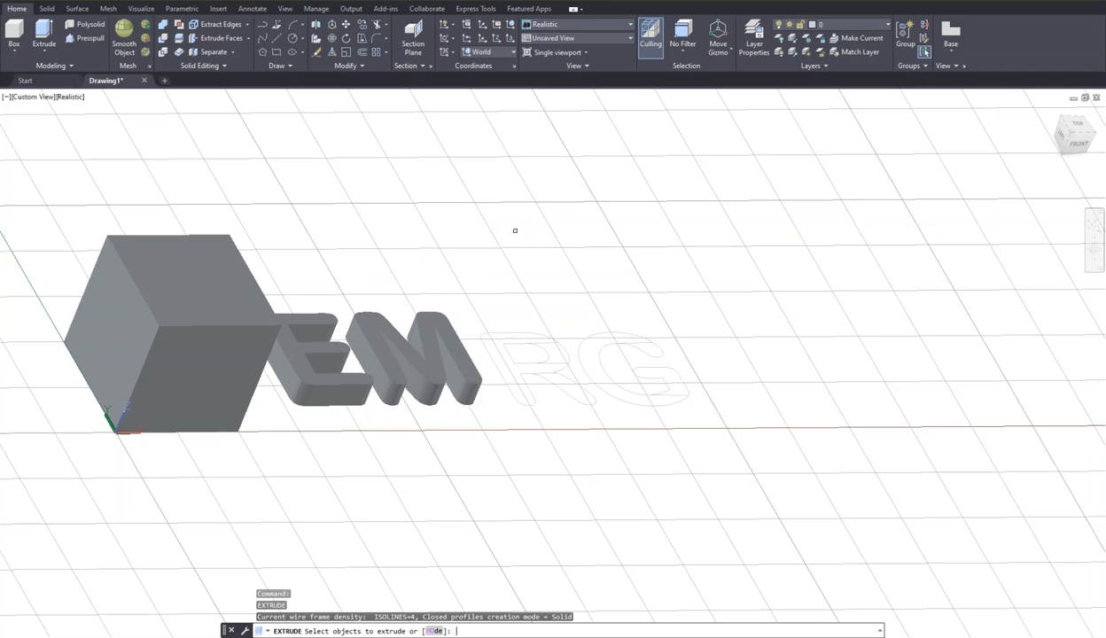
pyautogui.click(687, 439)
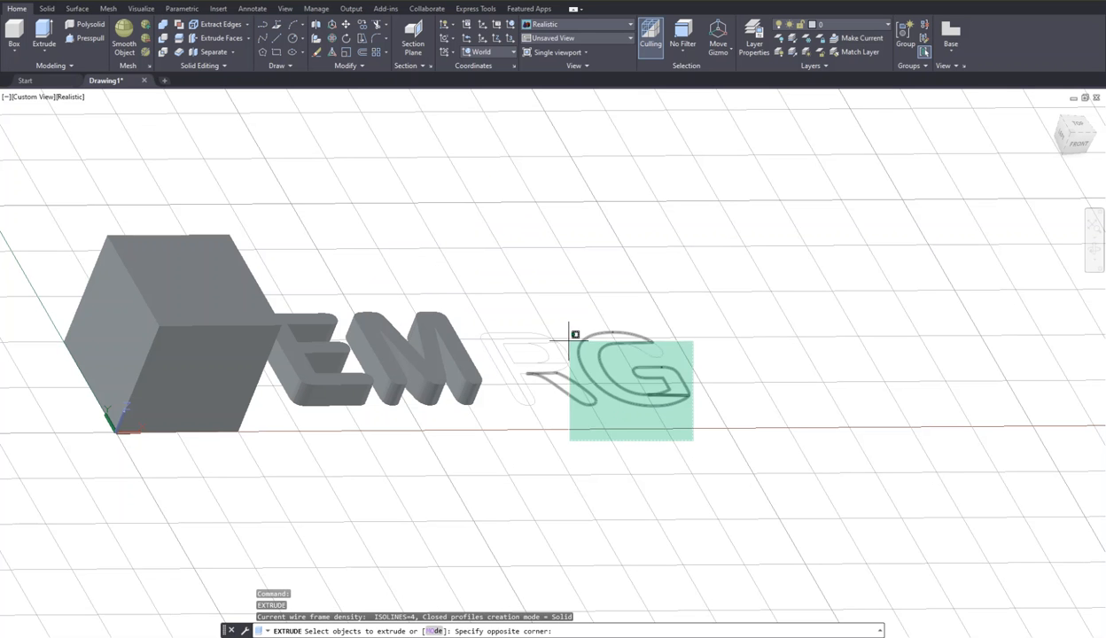
pyautogui.click(576, 296)
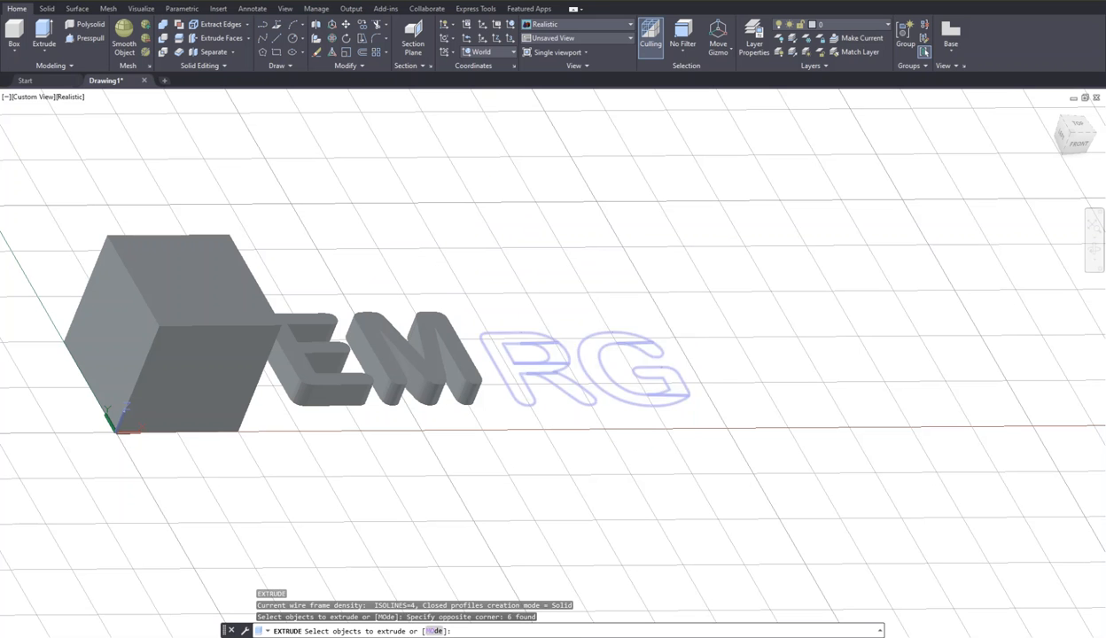
pyautogui.press('Return')
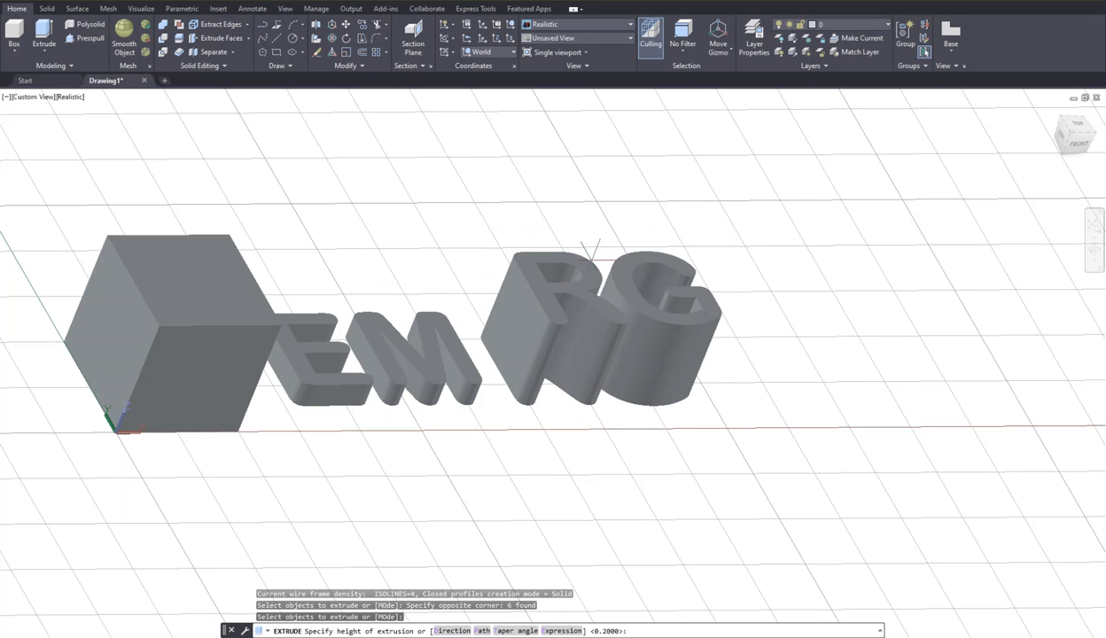
pyautogui.press('Return')
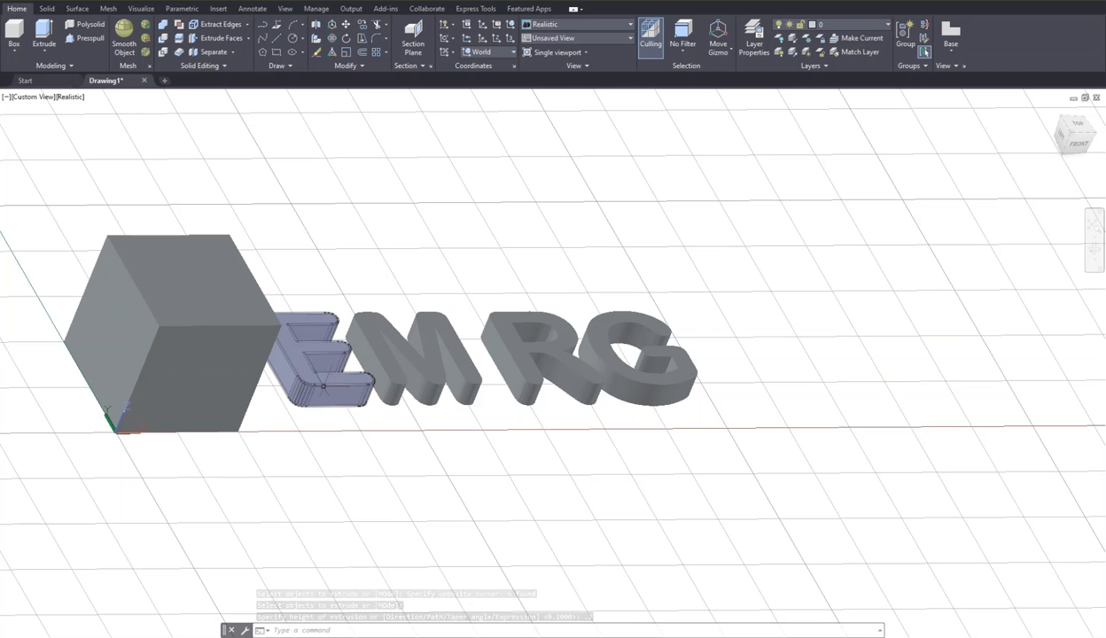
pyautogui.click(321, 378)
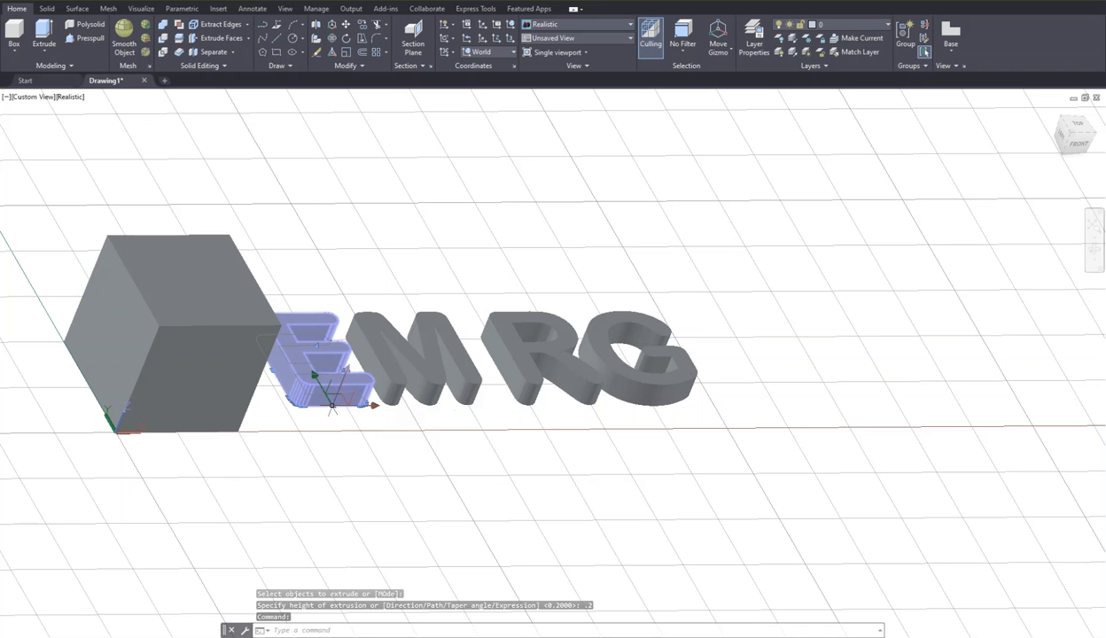
pyautogui.rightClick(333, 407)
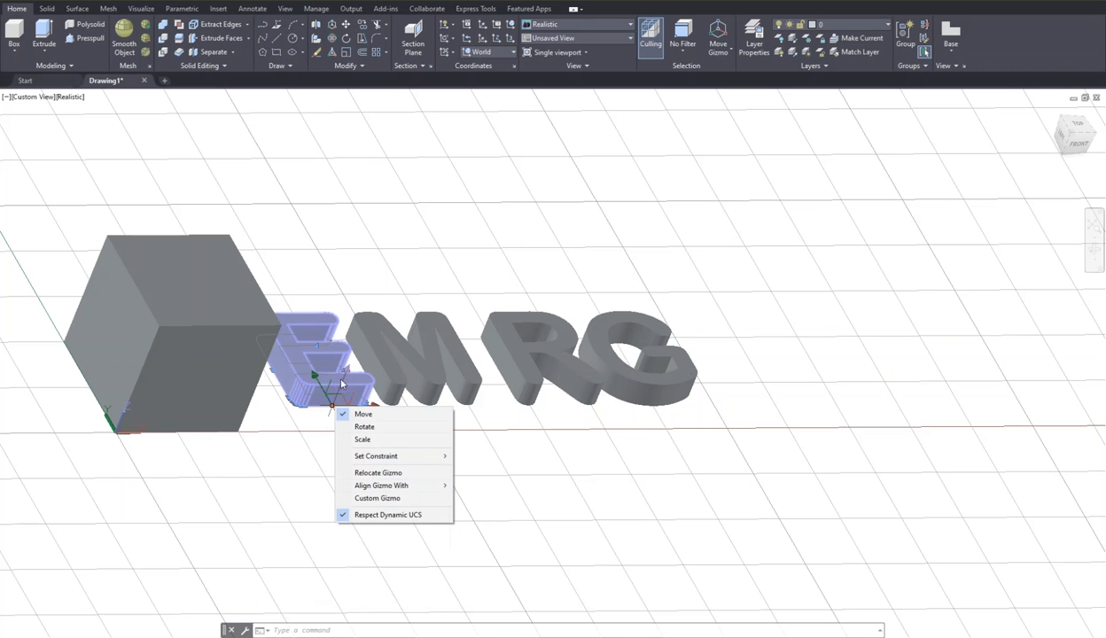
pyautogui.click(313, 415)
pyautogui.click(312, 416)
pyautogui.click(317, 424)
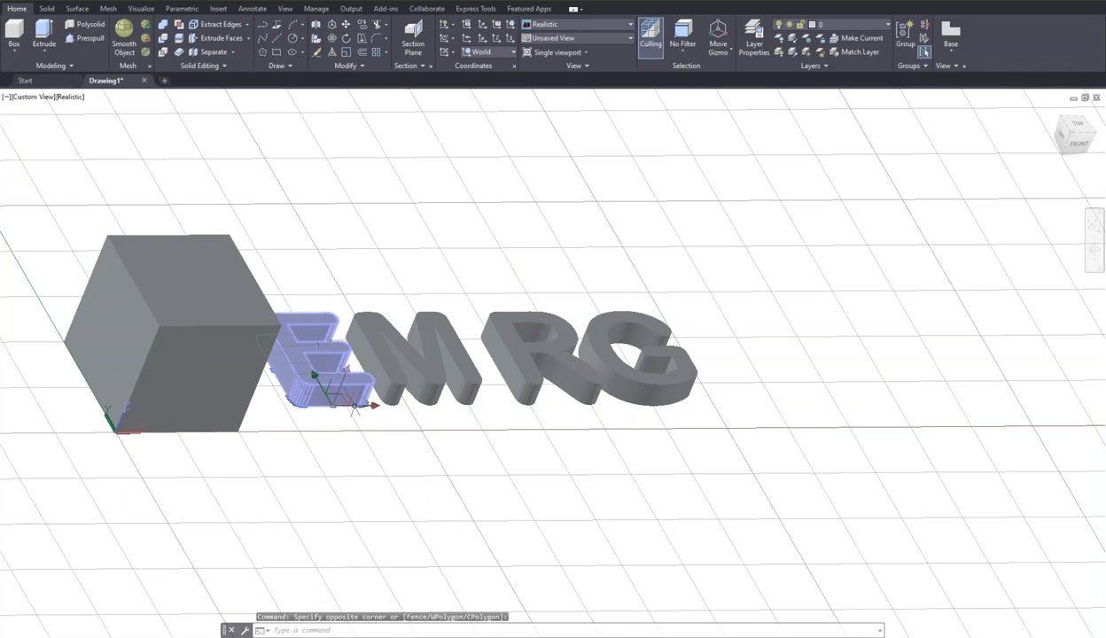
pyautogui.click(333, 408)
pyautogui.rightClick(332, 407)
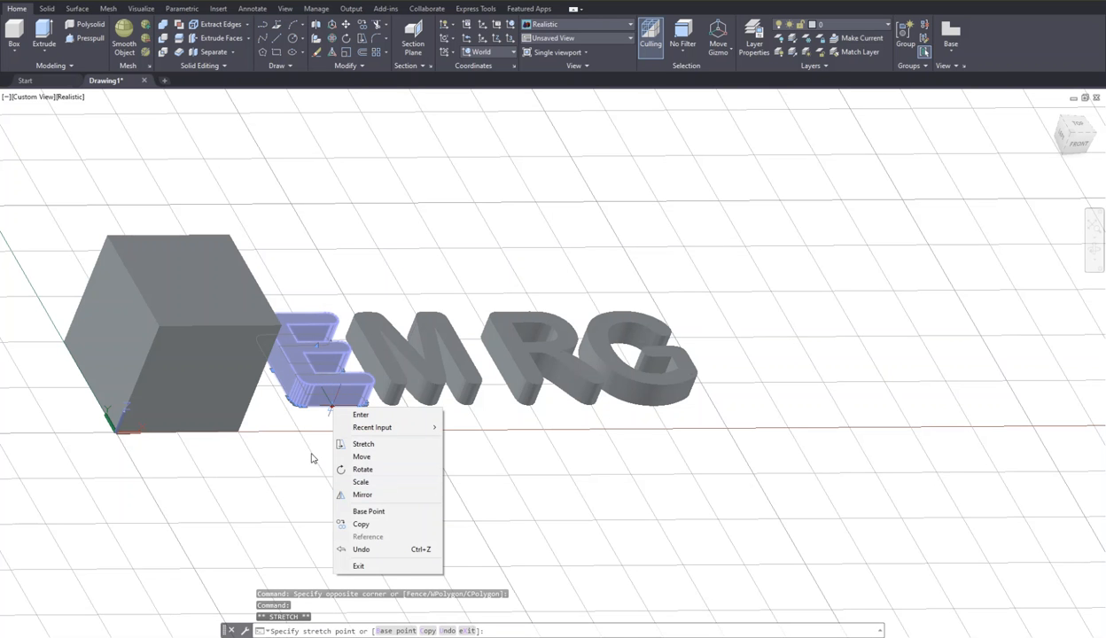
pyautogui.press('Escape')
pyautogui.press('Escape')
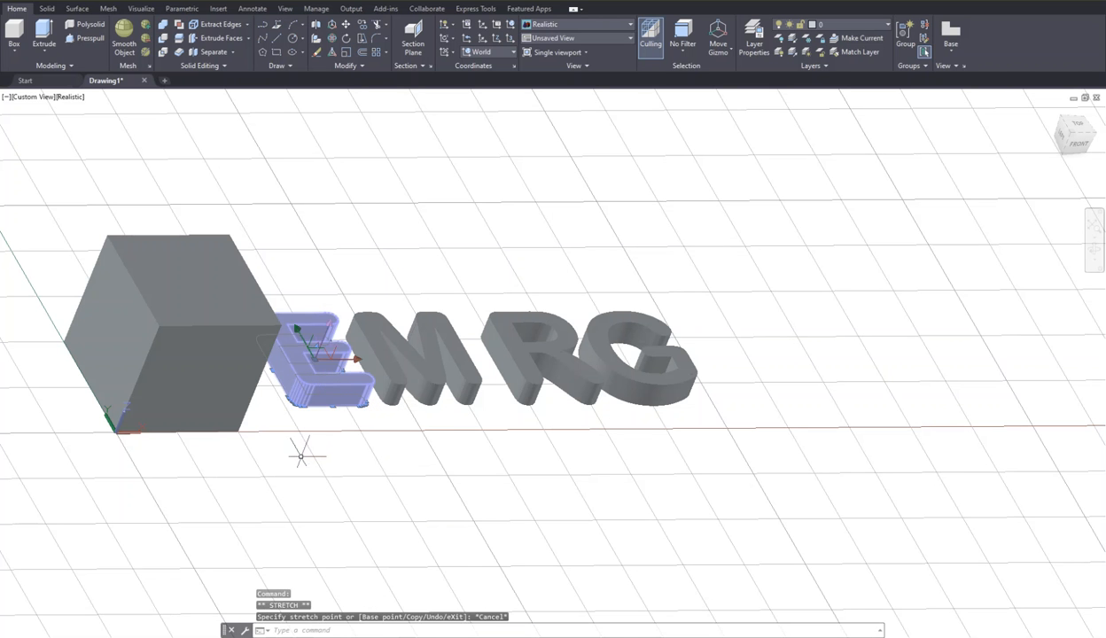
pyautogui.click(332, 408)
pyautogui.click(332, 407)
# Open the properties of the selected letter E solid and set its color to Red.
pyautogui.rightClick(325, 407)
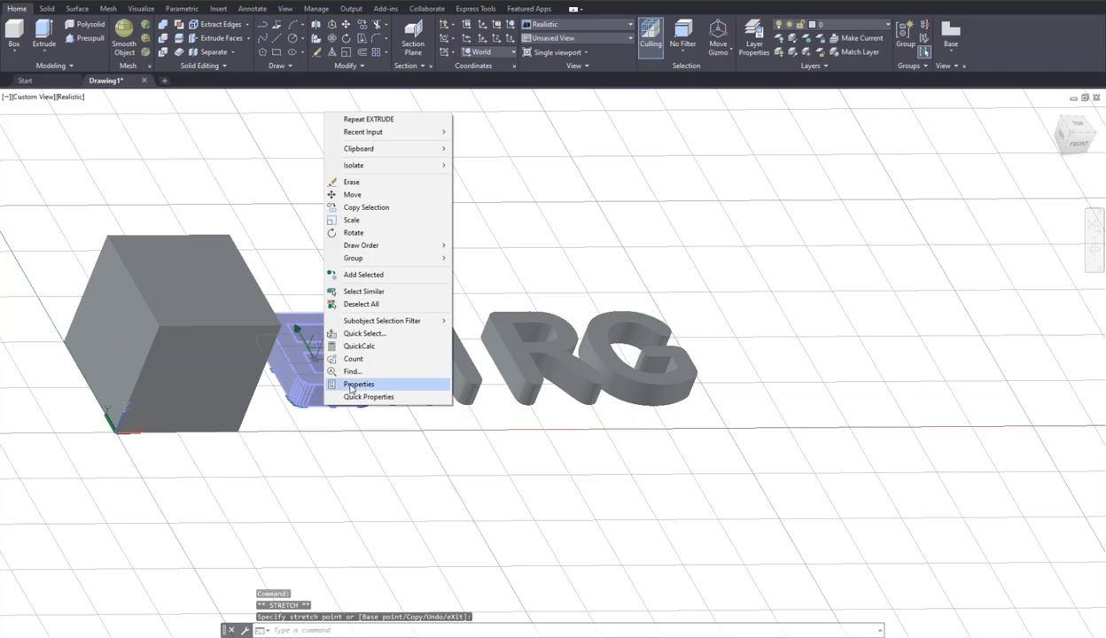
pyautogui.click(359, 384)
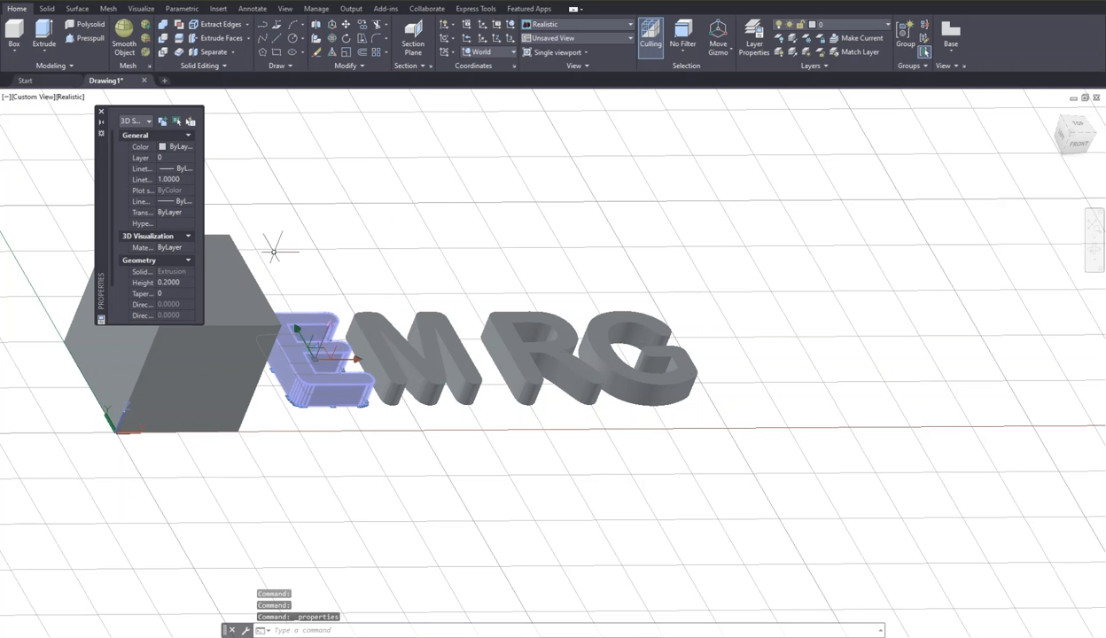
pyautogui.click(168, 148)
pyautogui.click(175, 147)
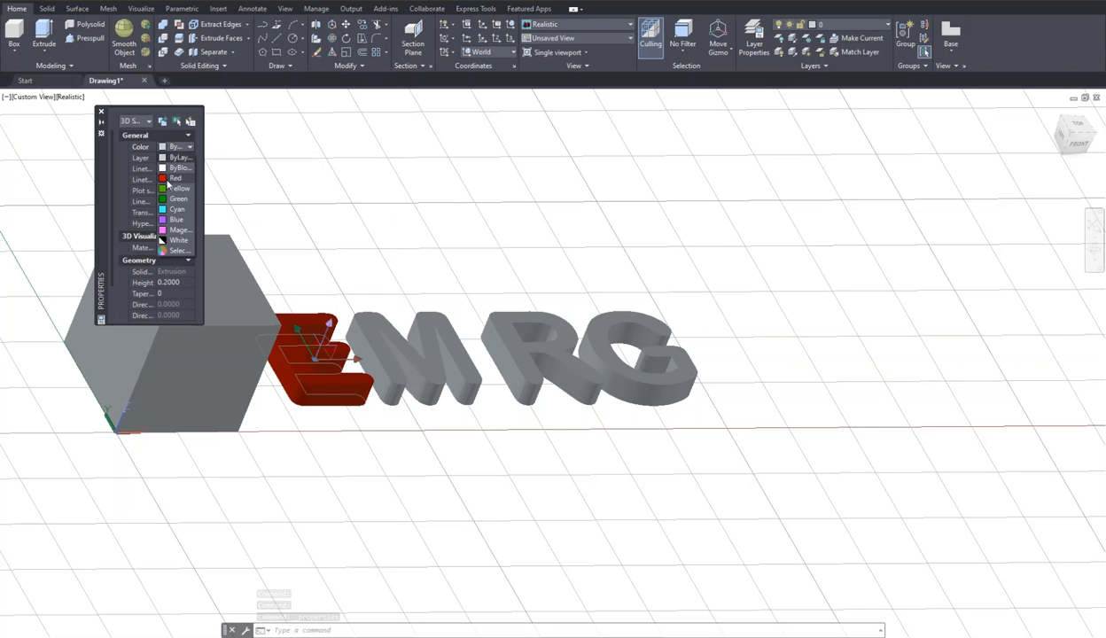
pyautogui.click(175, 178)
pyautogui.press('Escape')
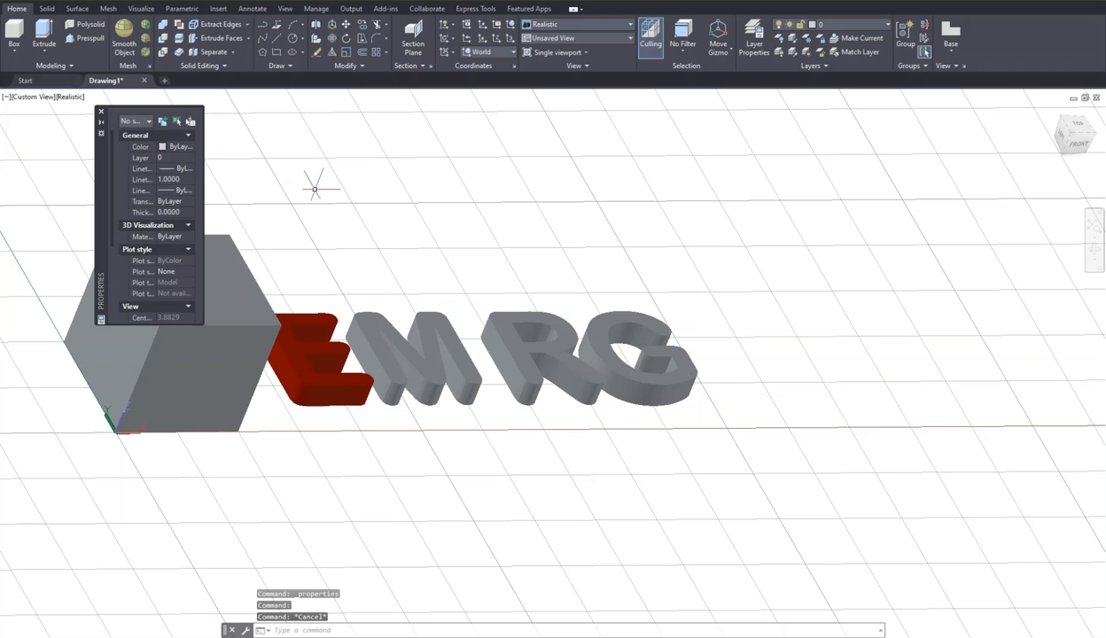
# Set the cube's color to Yellow.
pyautogui.click(211, 338)
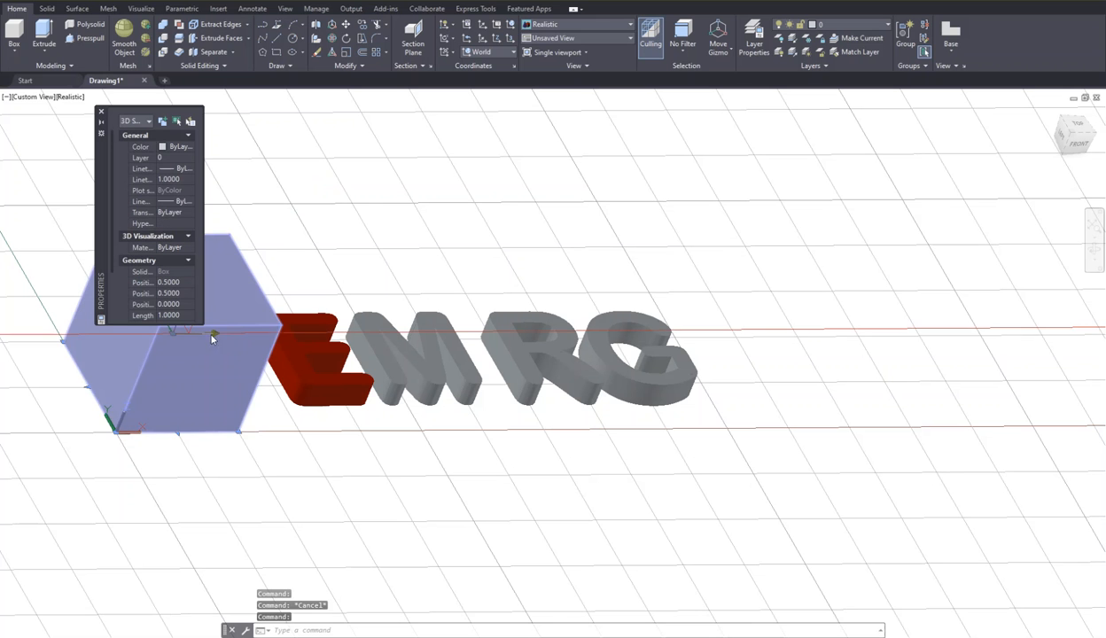
pyautogui.click(238, 431)
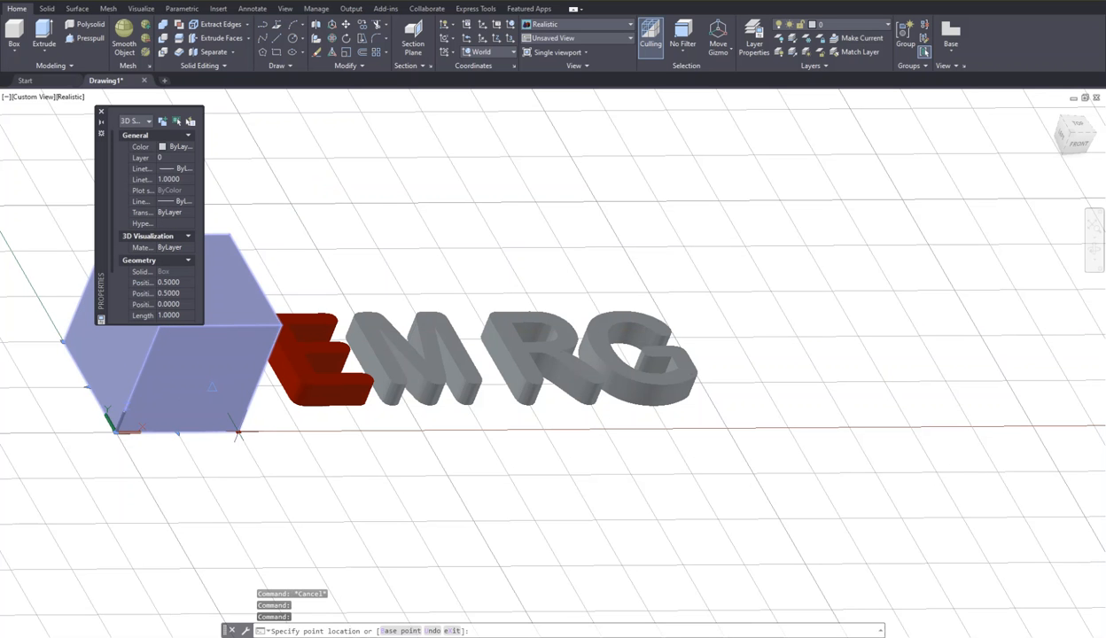
pyautogui.press('Escape')
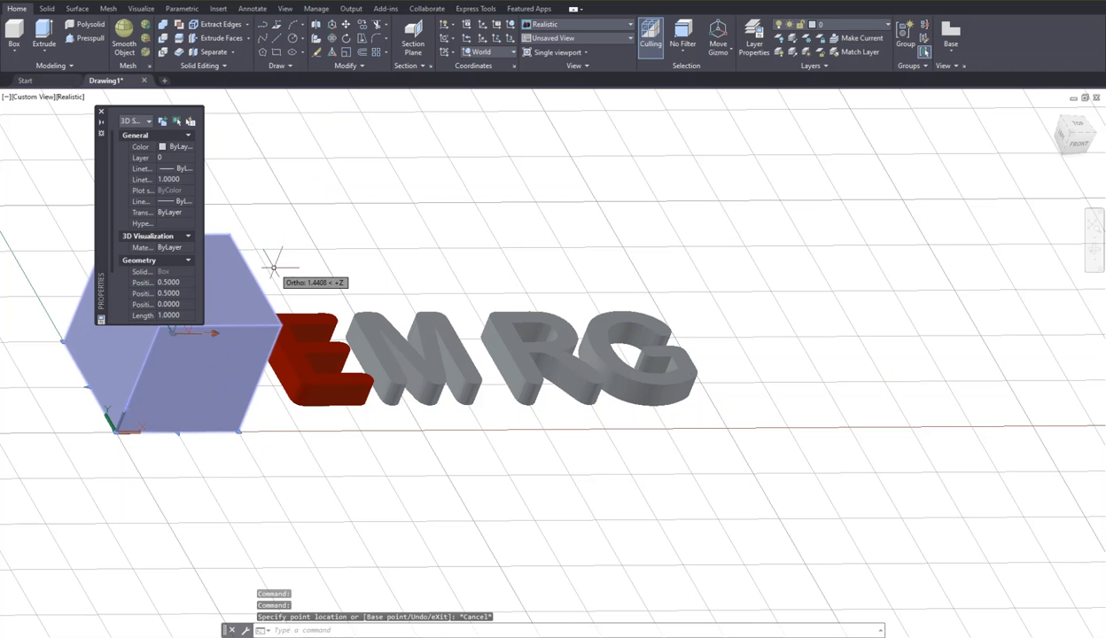
pyautogui.click(163, 149)
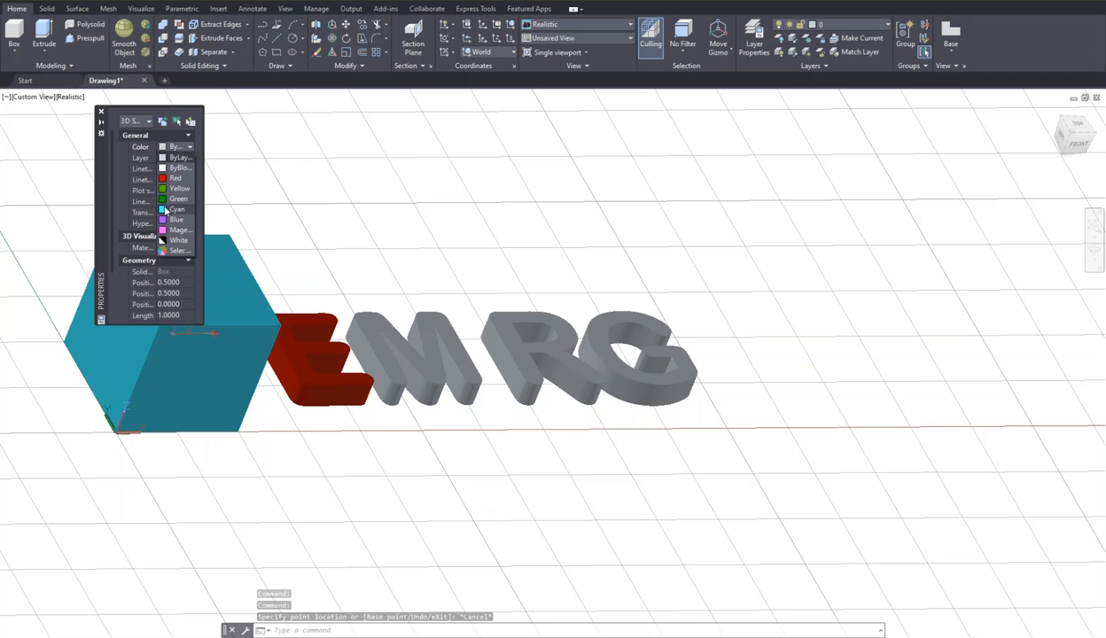
pyautogui.click(168, 190)
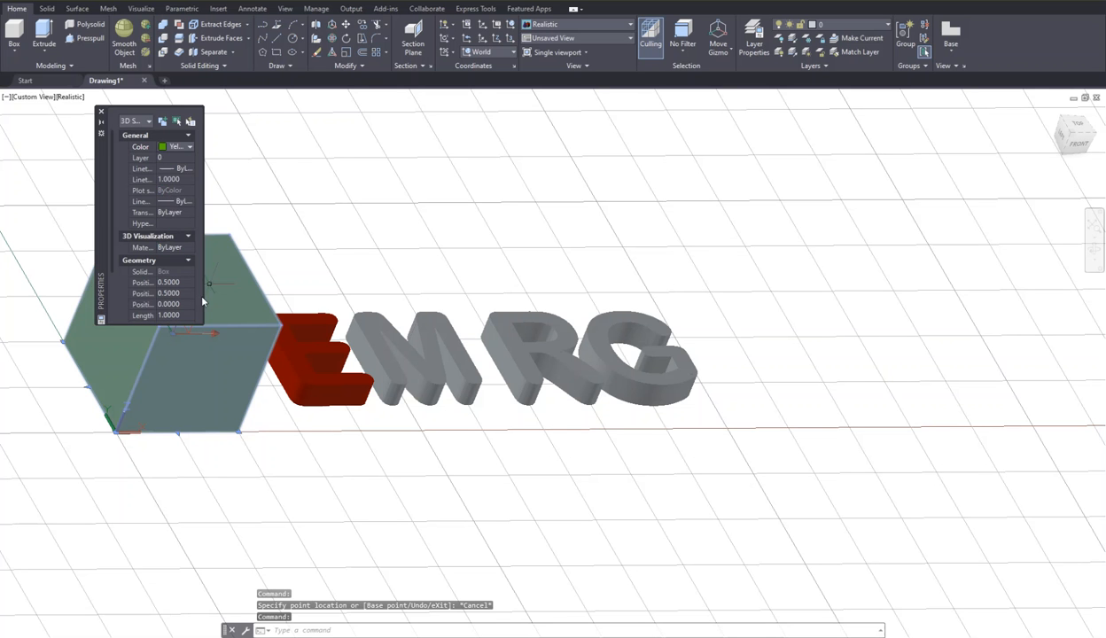
pyautogui.press('Escape')
# Set the color of all the solids forming the letter M to Cyan.
pyautogui.click(344, 162)
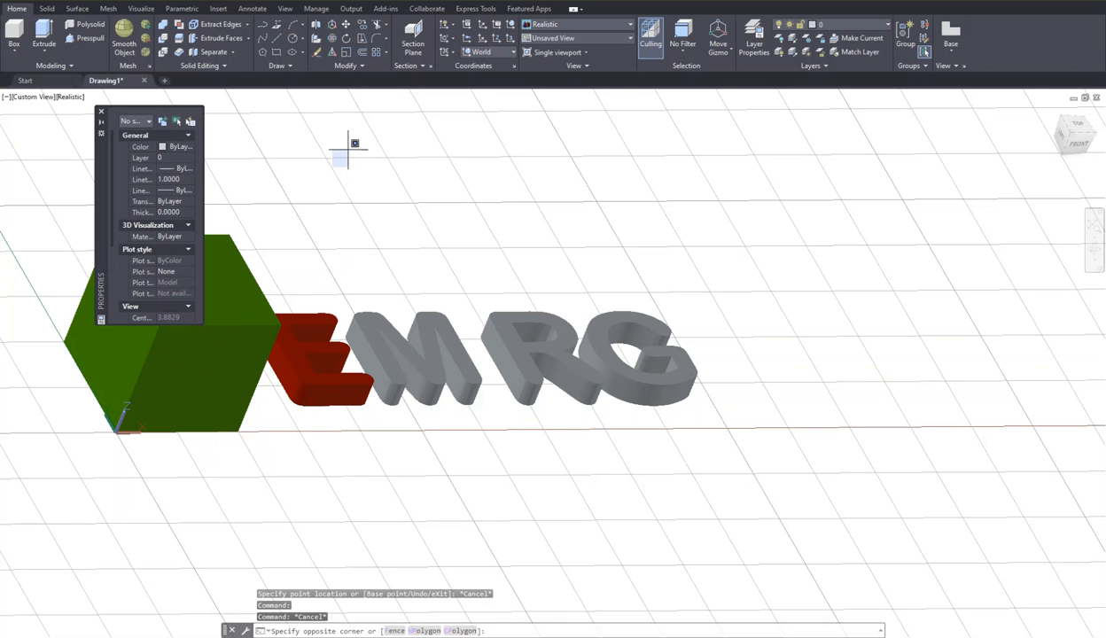
pyautogui.click(403, 352)
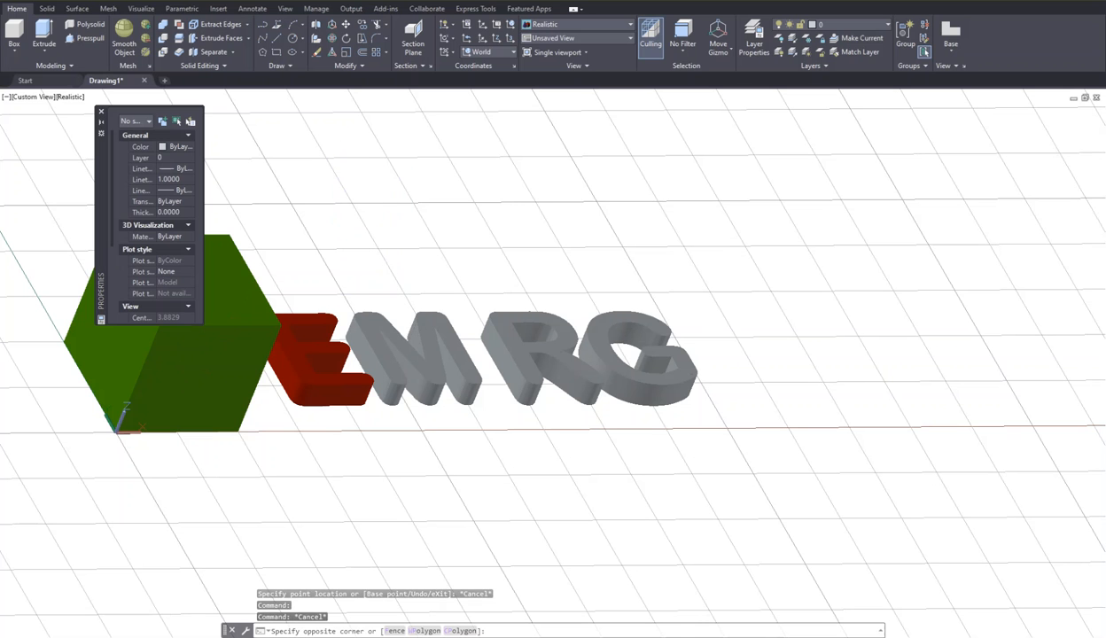
pyautogui.click(383, 329)
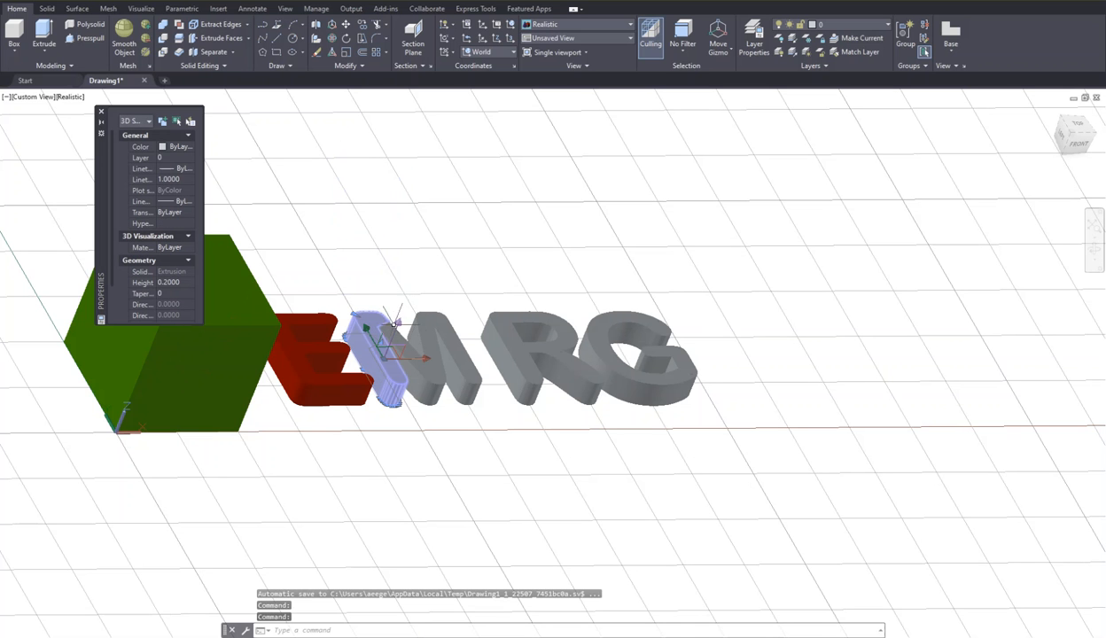
pyautogui.click(462, 422)
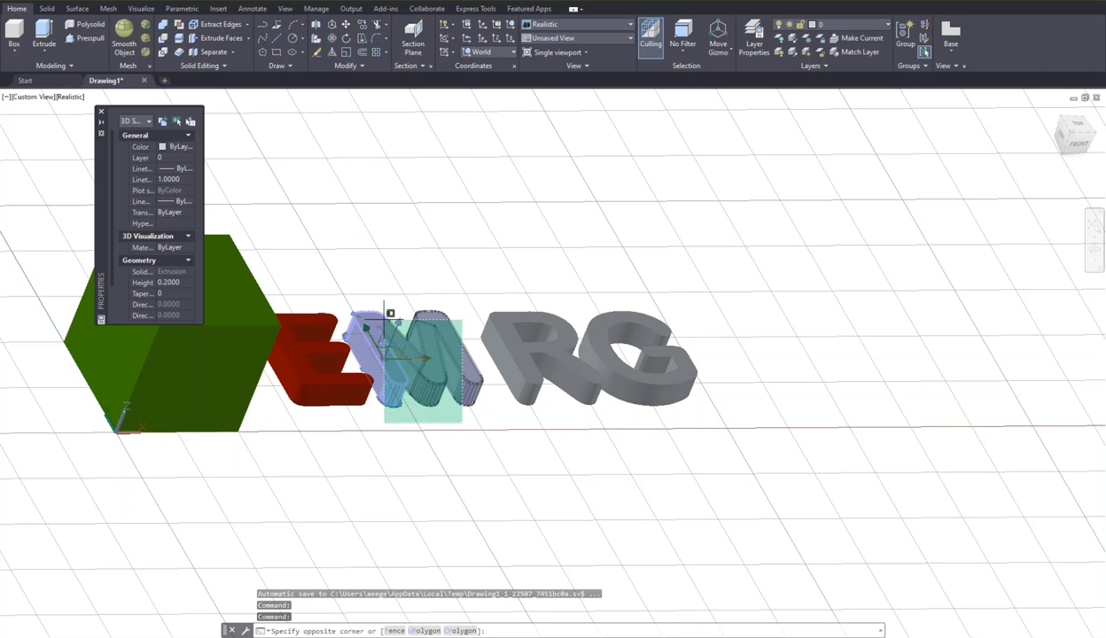
pyautogui.click(396, 307)
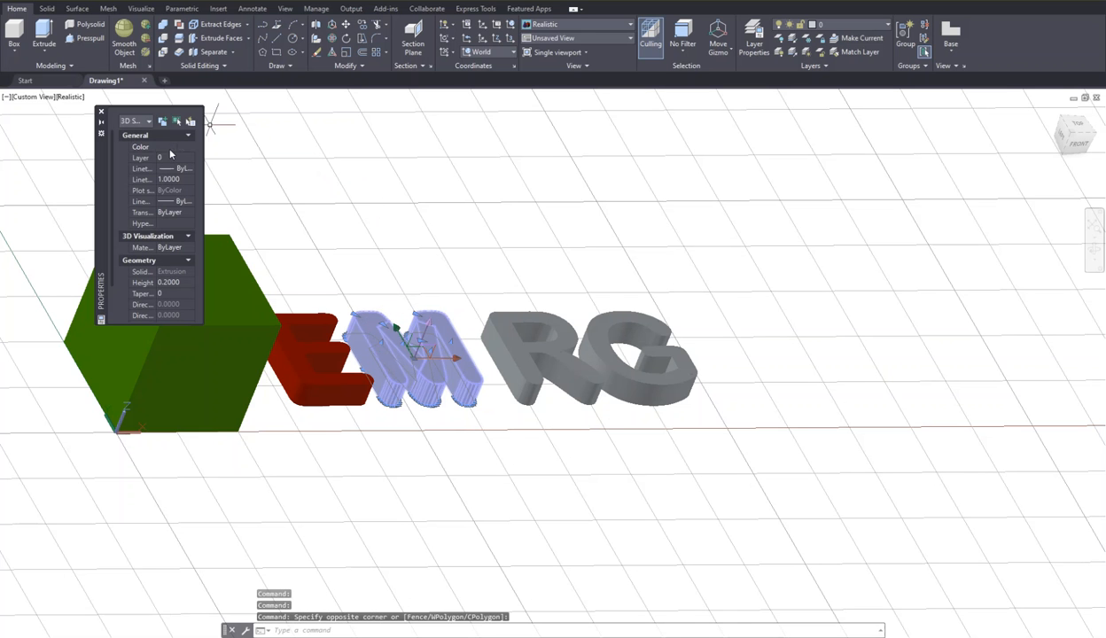
pyautogui.click(172, 148)
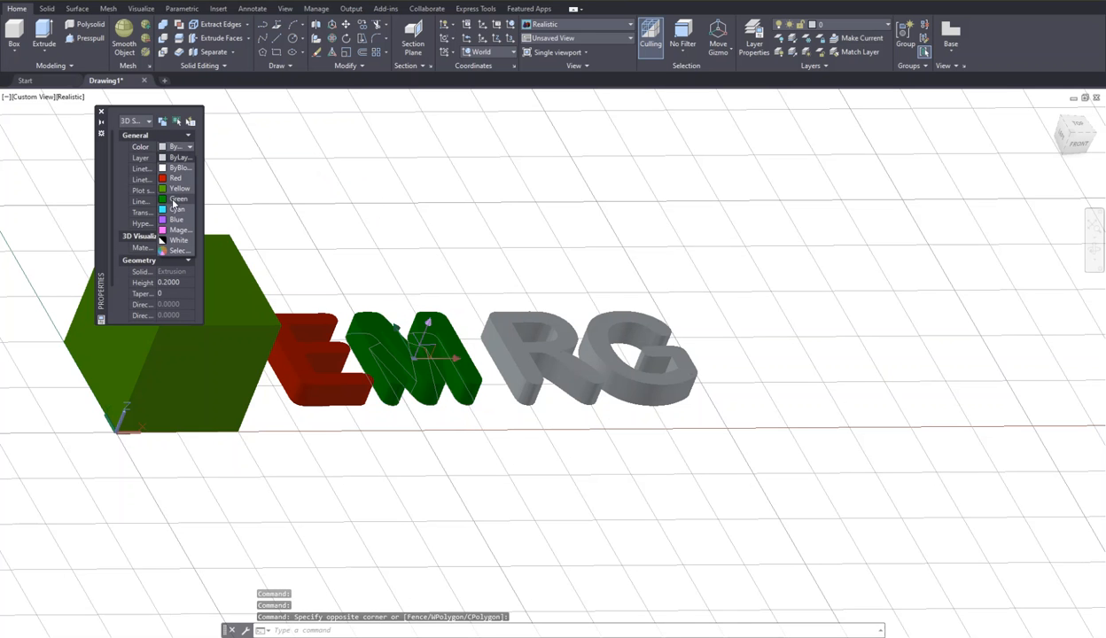
pyautogui.click(168, 209)
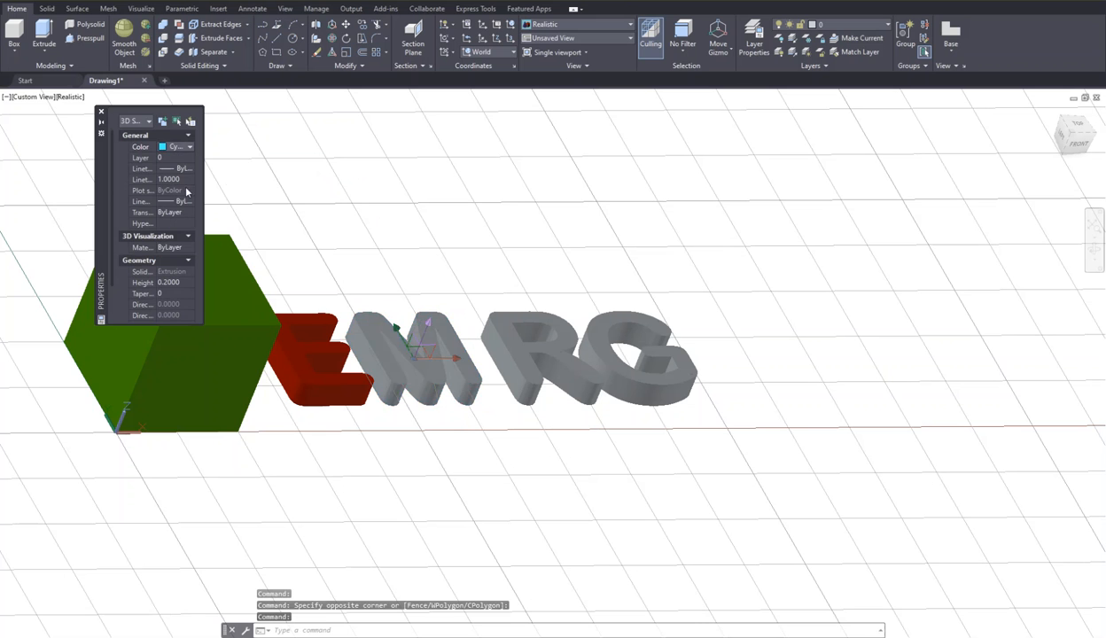
pyautogui.press('Escape')
pyautogui.press('Escape')
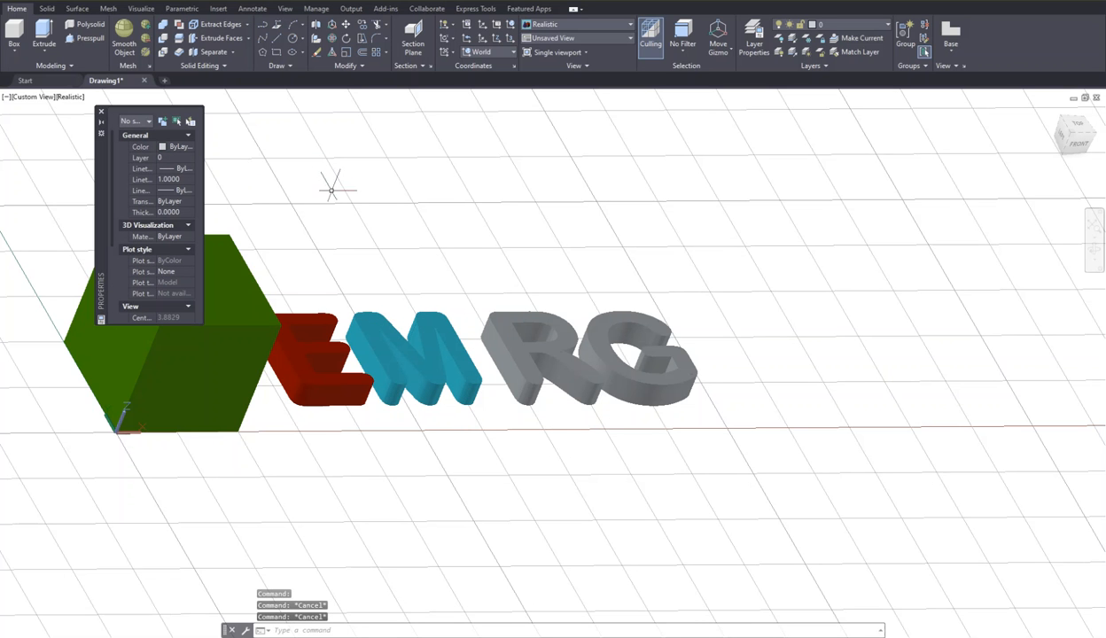
# Set the color of all the solids forming the letter R to Magenta.
pyautogui.click(561, 417)
pyautogui.click(496, 303)
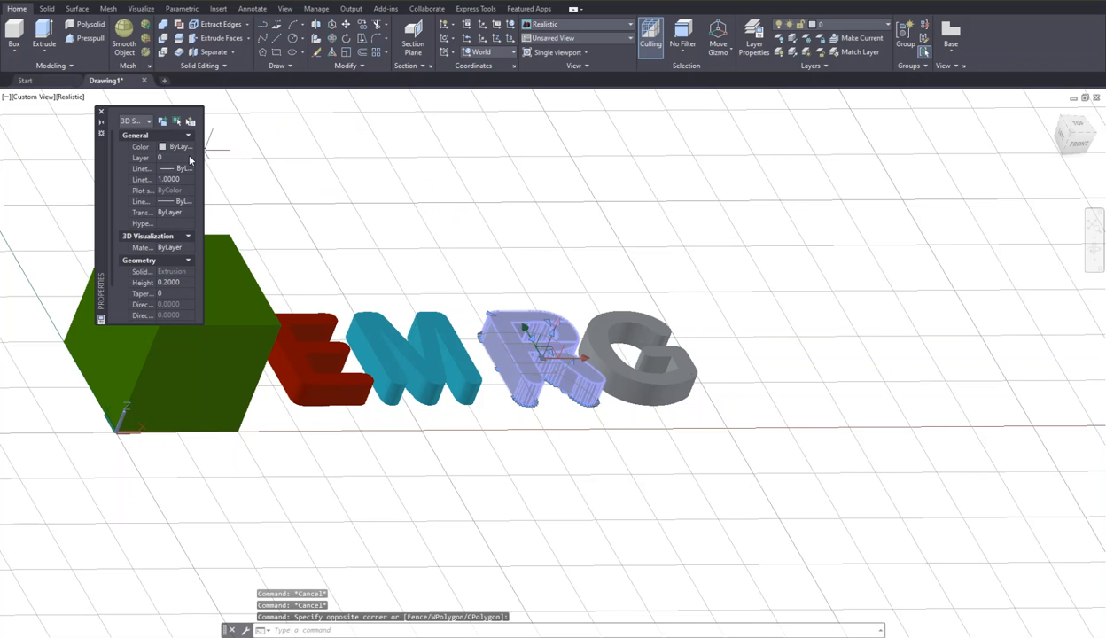
pyautogui.click(161, 151)
pyautogui.click(161, 149)
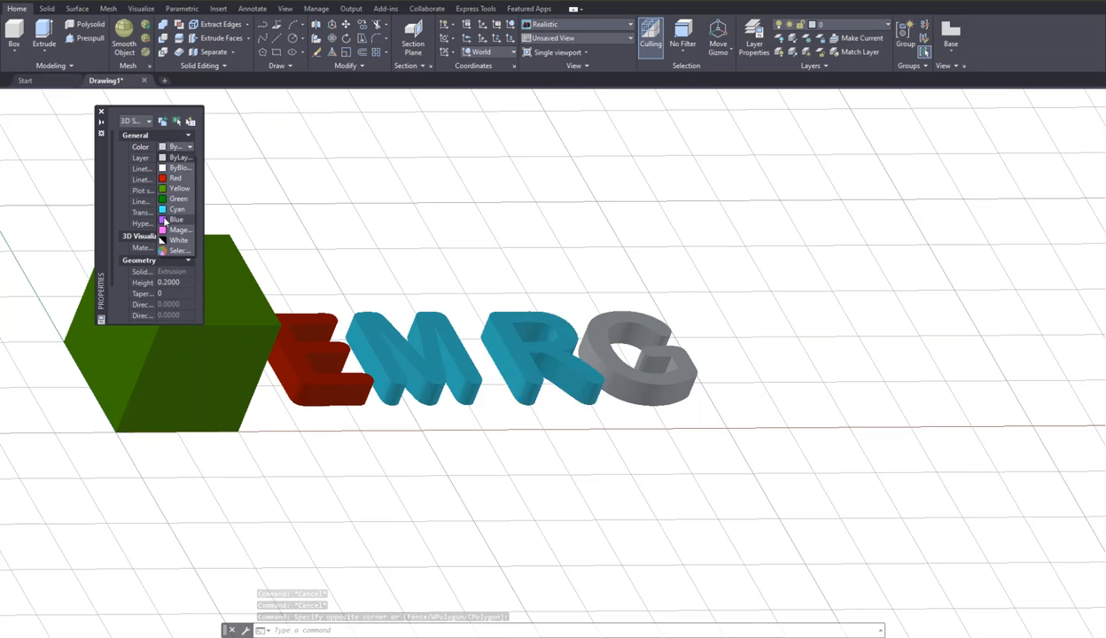
pyautogui.click(177, 240)
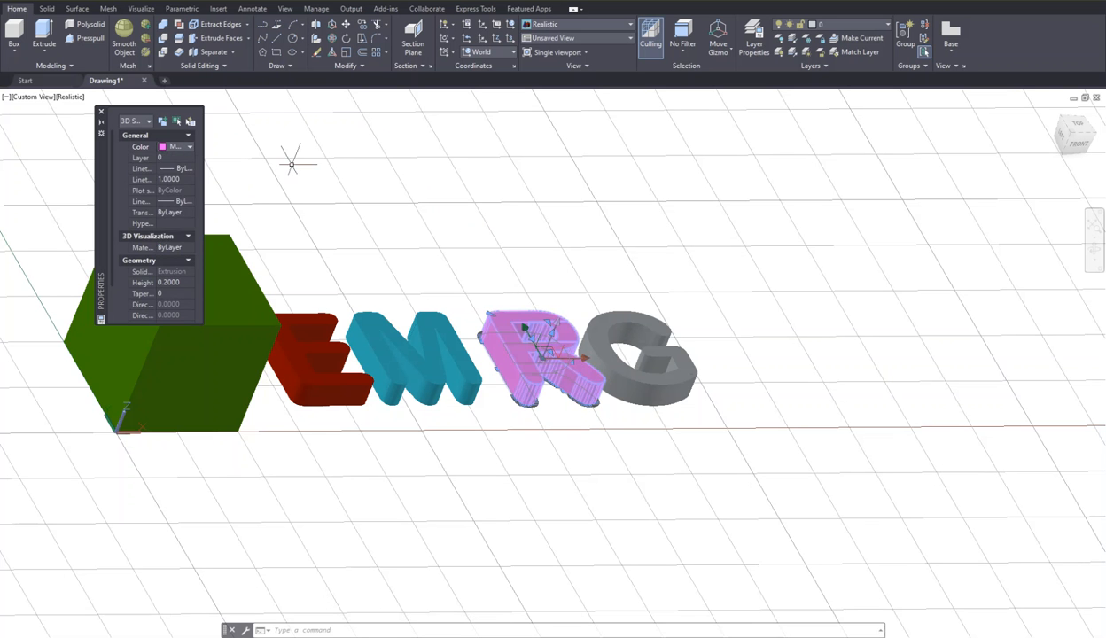
pyautogui.press('Escape')
# Set the color of the solids forming the letter G to White and clear the selection.
pyautogui.moveTo(691, 315); pyautogui.dragTo(627, 332)
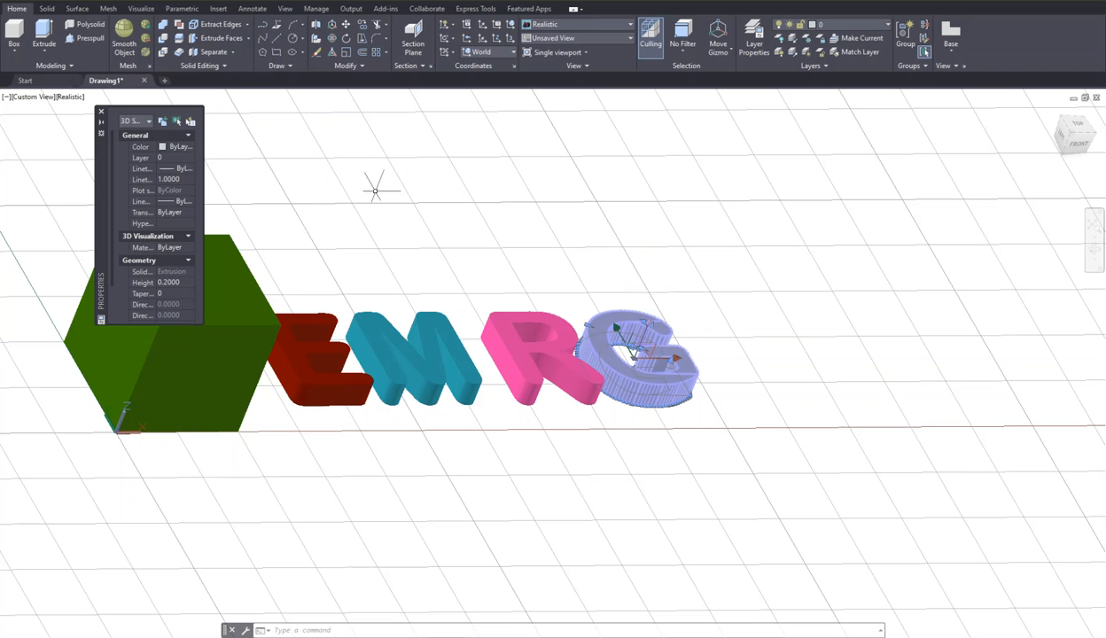
pyautogui.click(173, 152)
pyautogui.click(178, 152)
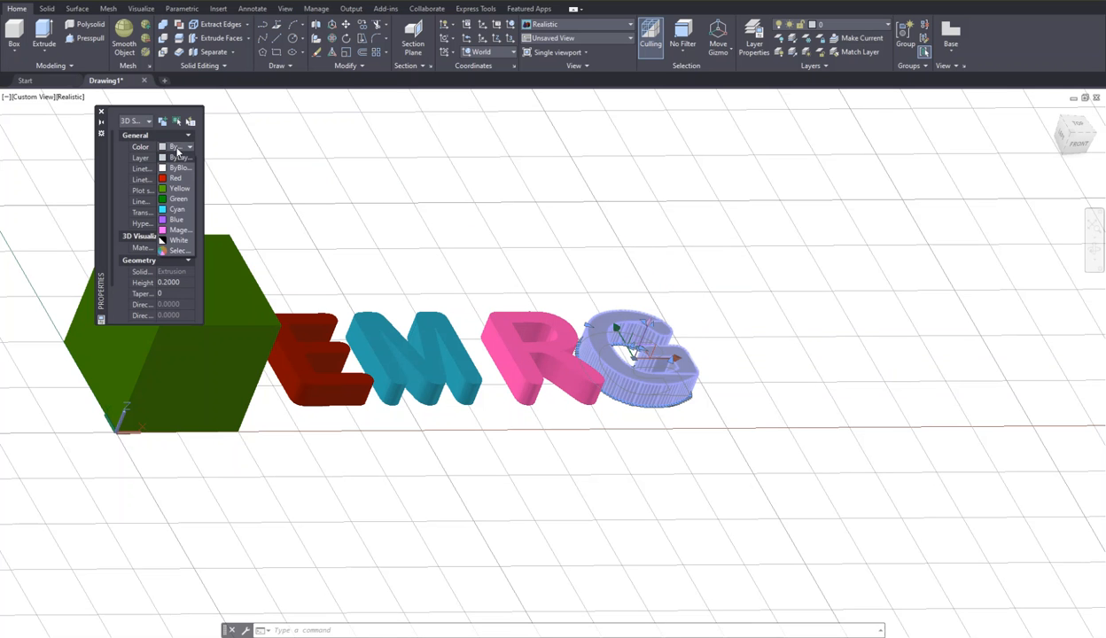
pyautogui.click(165, 240)
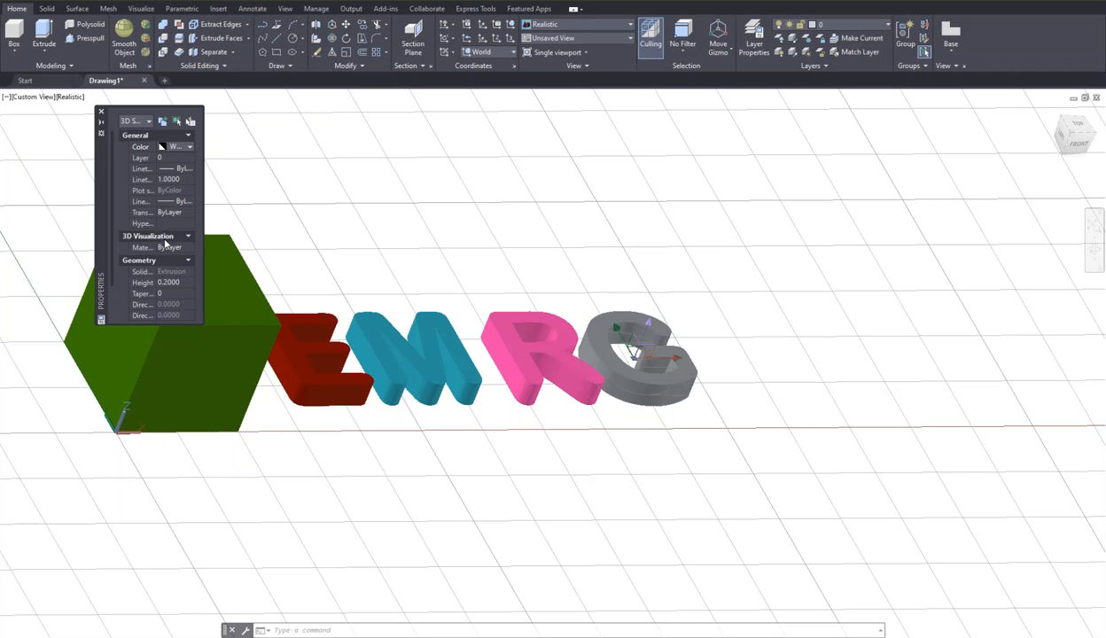
pyautogui.press('Escape')
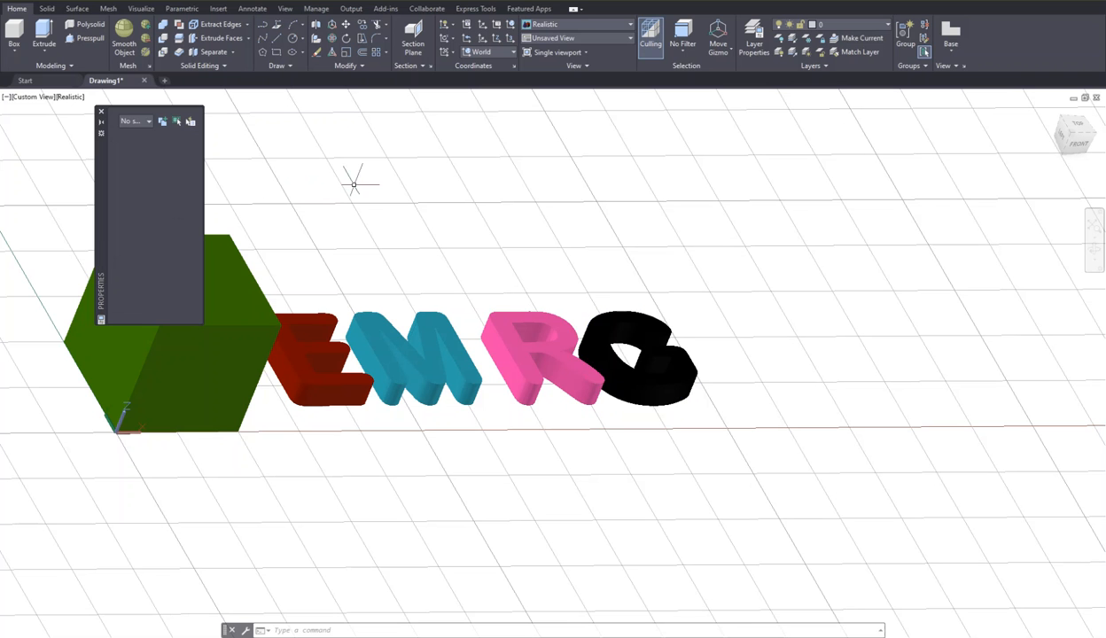
pyautogui.click(376, 186)
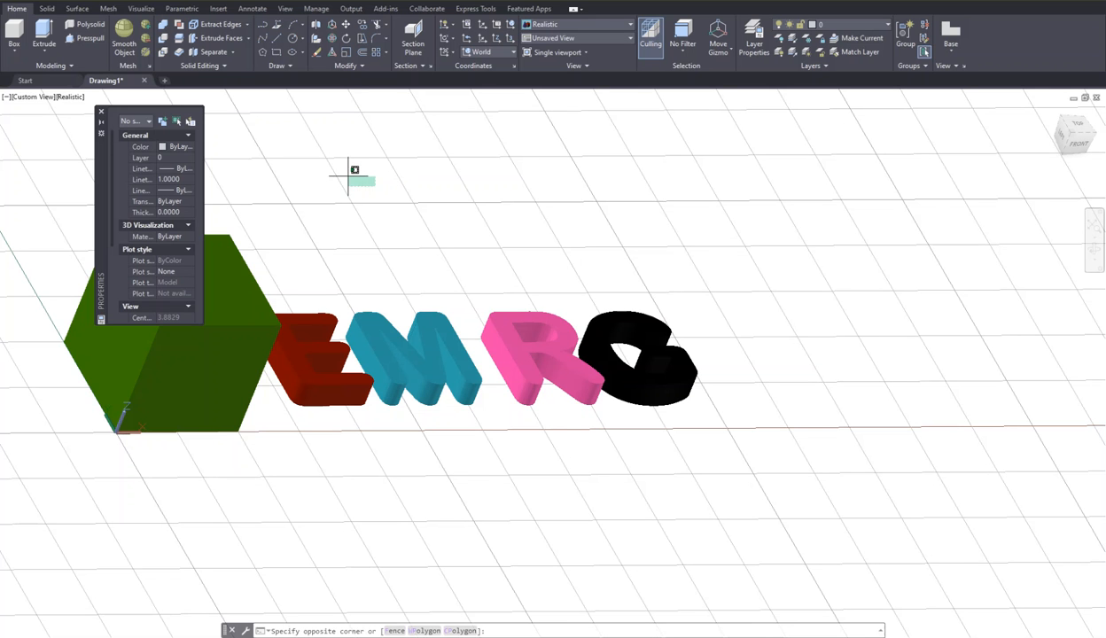
# Close the Properties palette and cancel the stray selection window.
pyautogui.press('Escape')
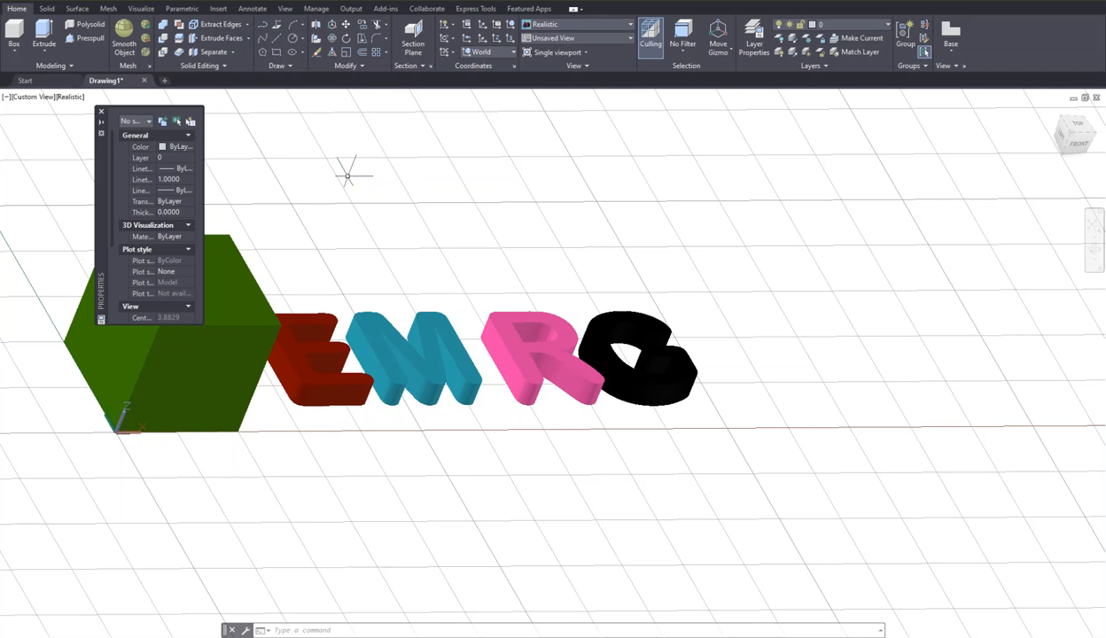
pyautogui.click(102, 113)
pyautogui.click(279, 137)
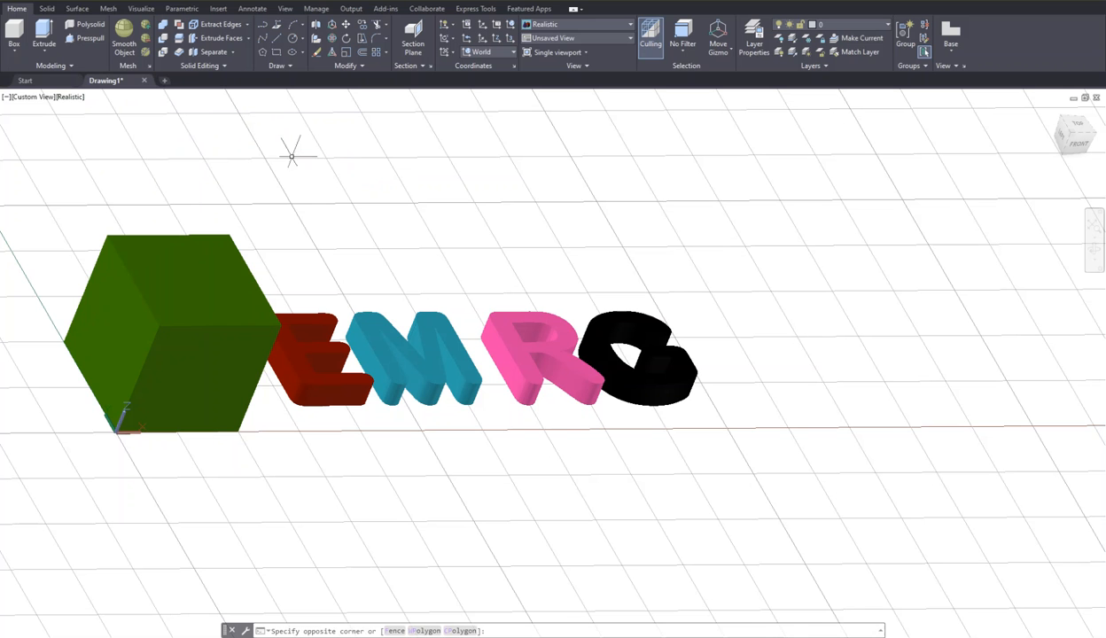
pyautogui.press('Escape')
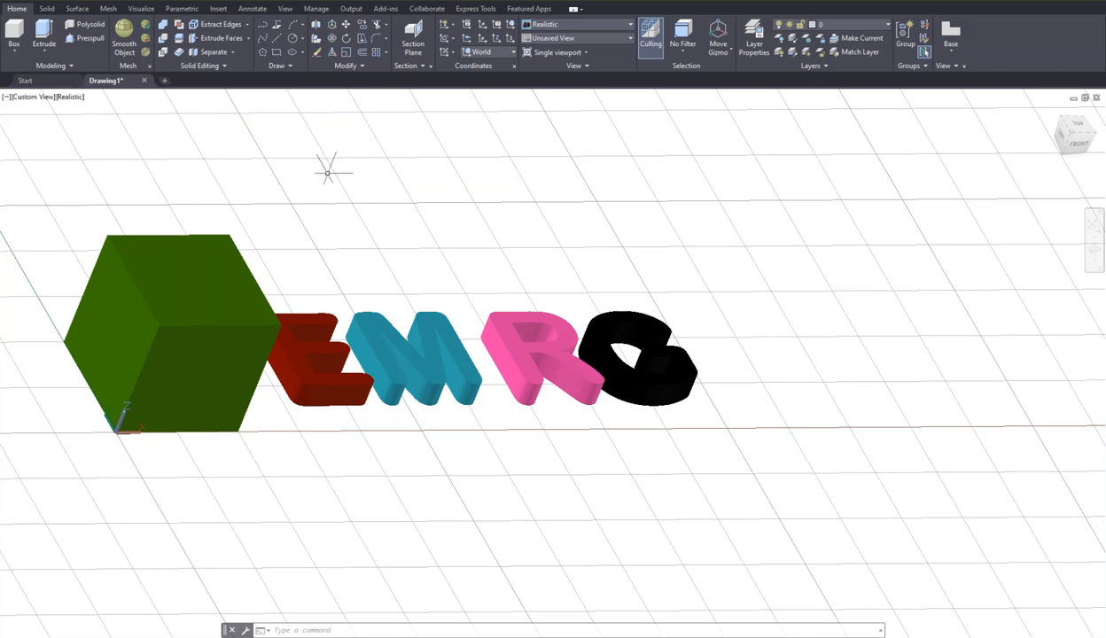
# Copy the red letter E twice along the X direction, placing both copies in the row beyond the letter G.
pyautogui.write('ct o')
pyautogui.press('Return')
pyautogui.click(312, 316)
pyautogui.press('Return')
pyautogui.click(317, 304)
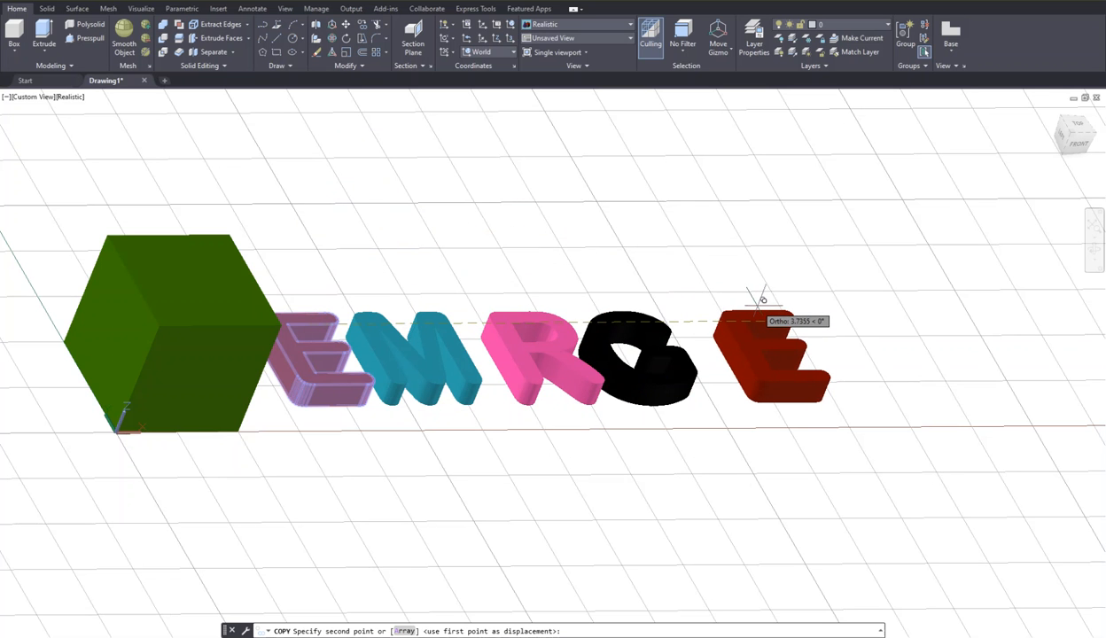
pyautogui.click(758, 299)
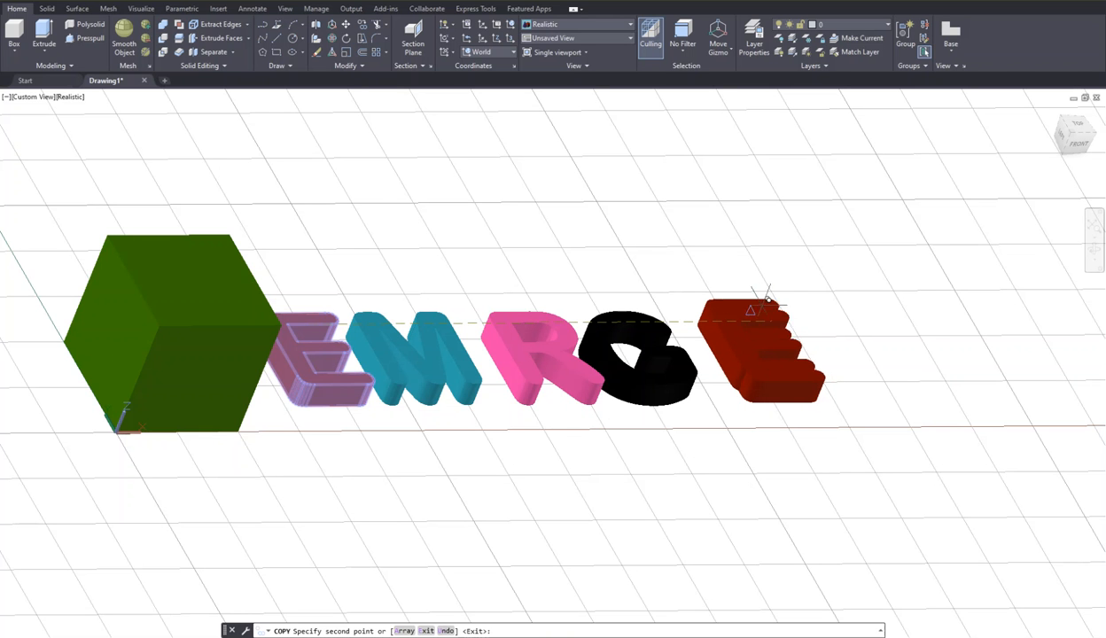
pyautogui.click(887, 293)
pyautogui.press('Return')
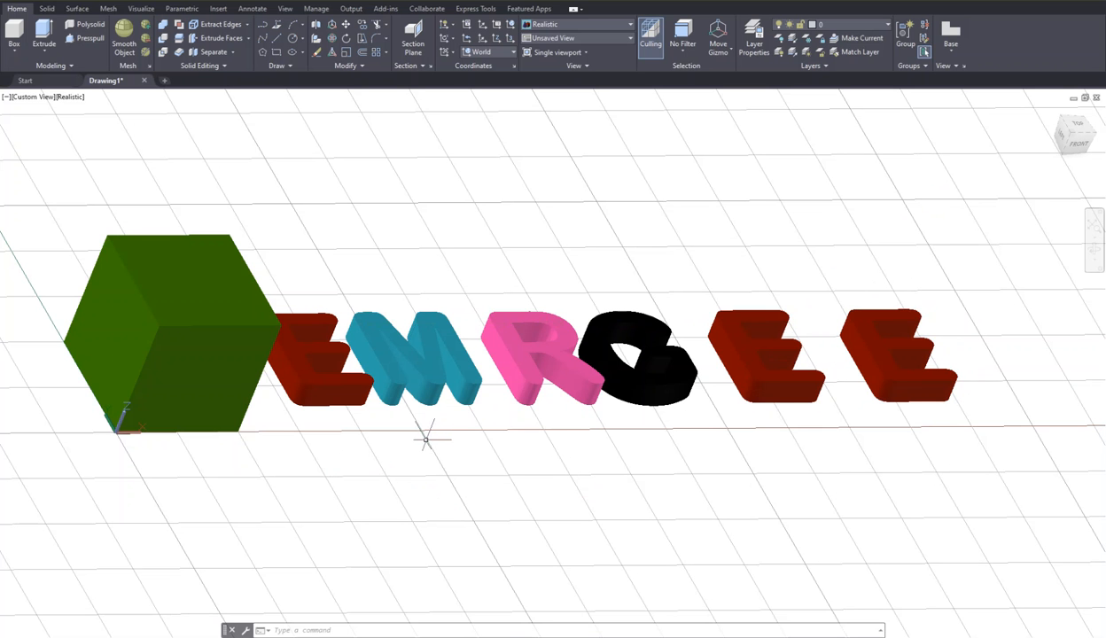
# Move the original letter E from beside the cube onto the cube's top face.
pyautogui.write('m')
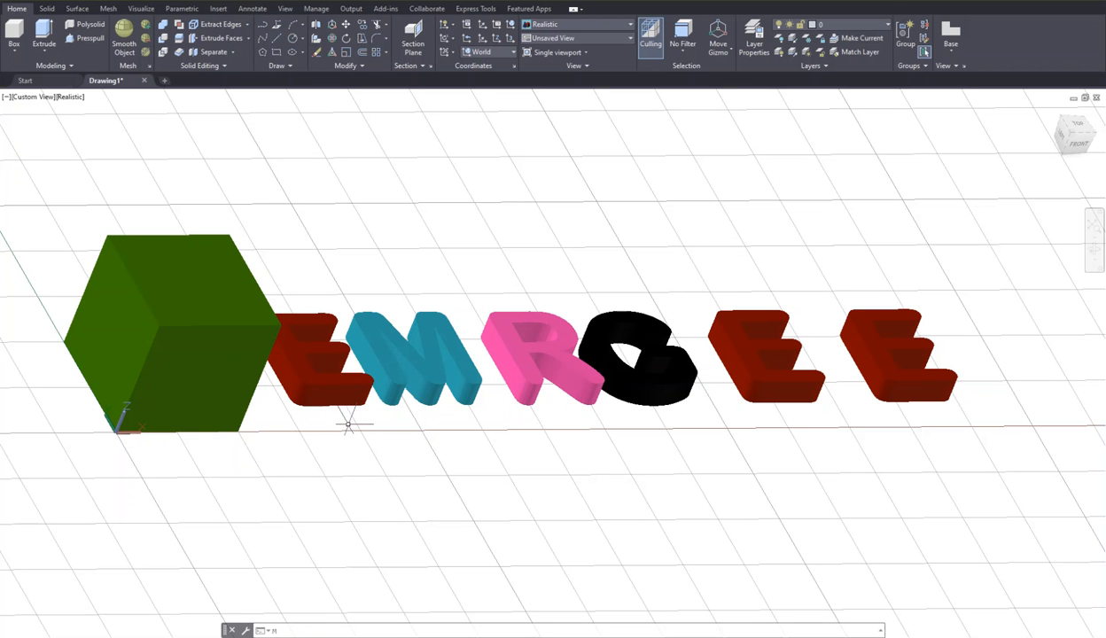
pyautogui.press('Return')
pyautogui.click(327, 402)
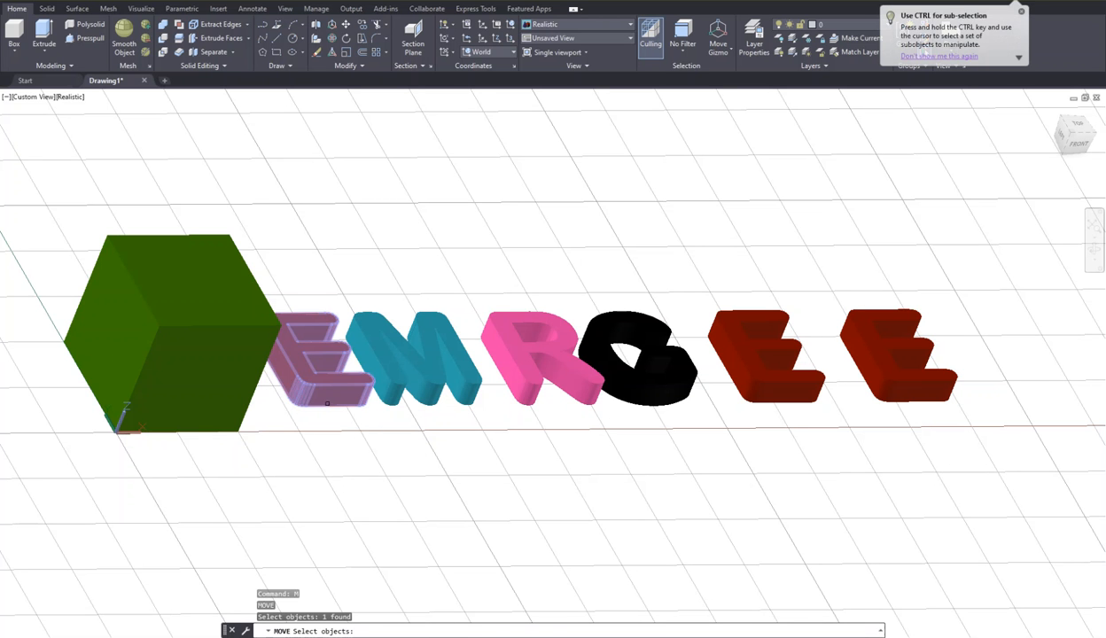
pyautogui.press('Return')
pyautogui.click(331, 409)
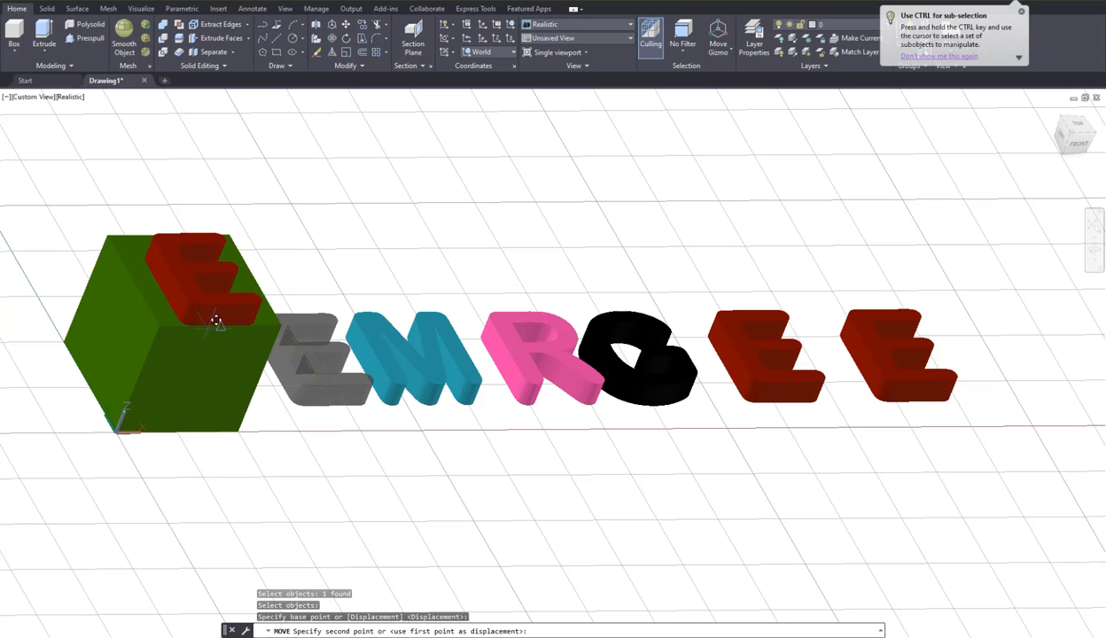
pyautogui.click(243, 333)
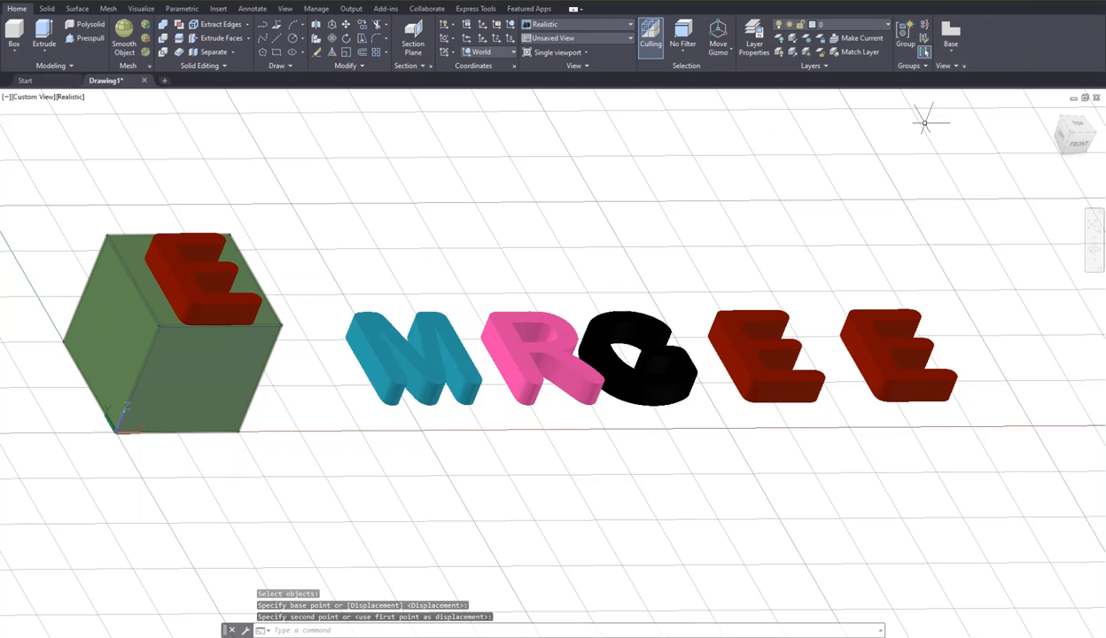
# In the Top view, move the letter E up slightly to center it vertically on the cube's face.
pyautogui.click(1080, 141)
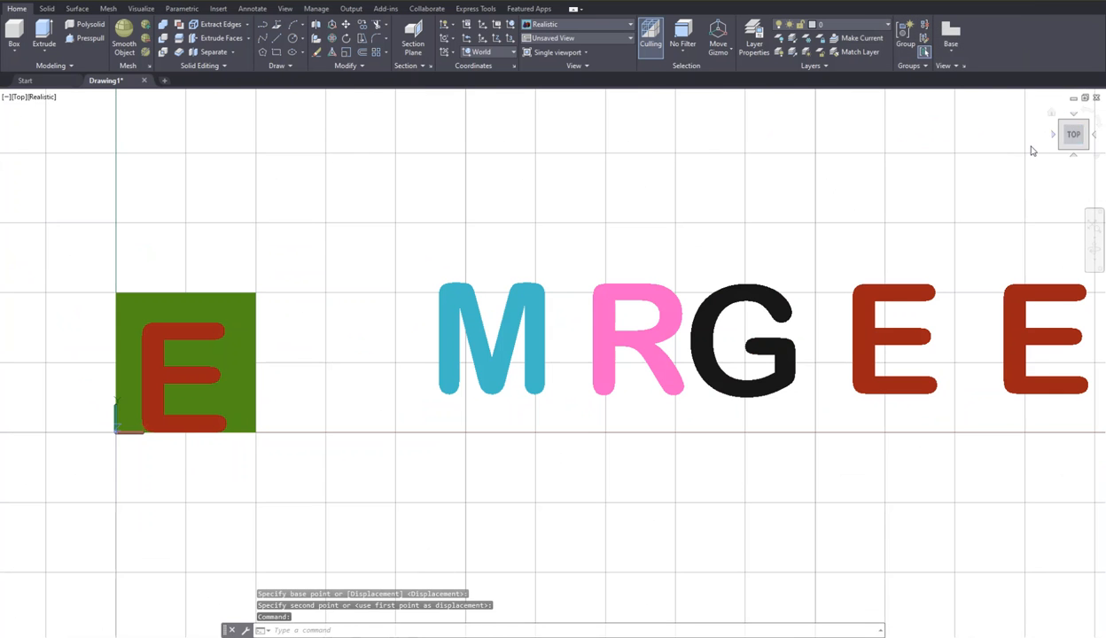
pyautogui.scroll(2, 168, 370)
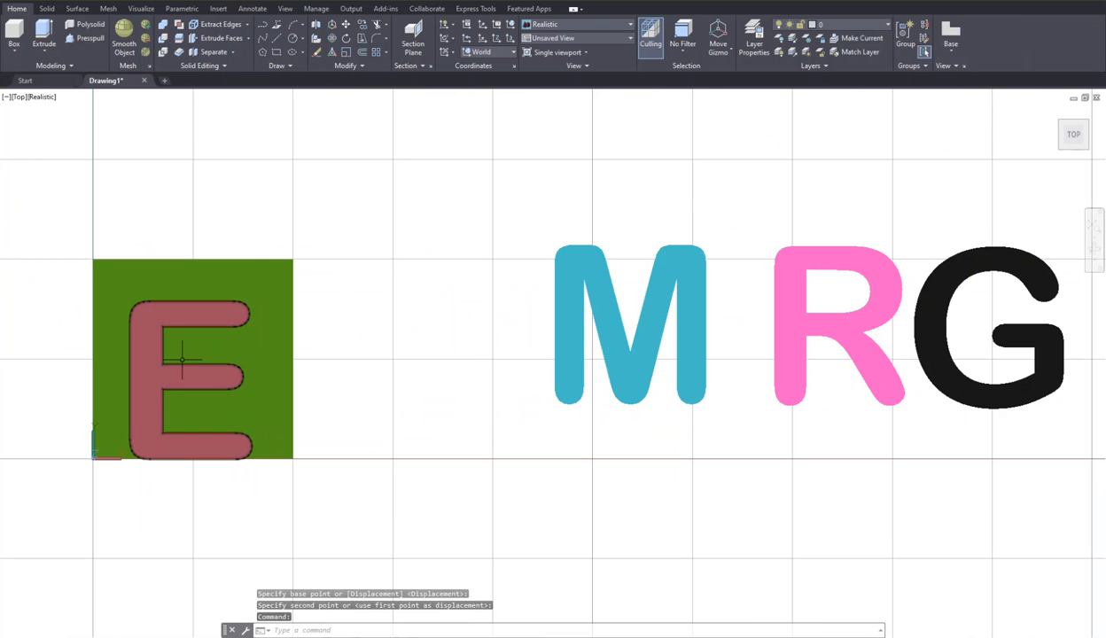
pyautogui.press('Return')
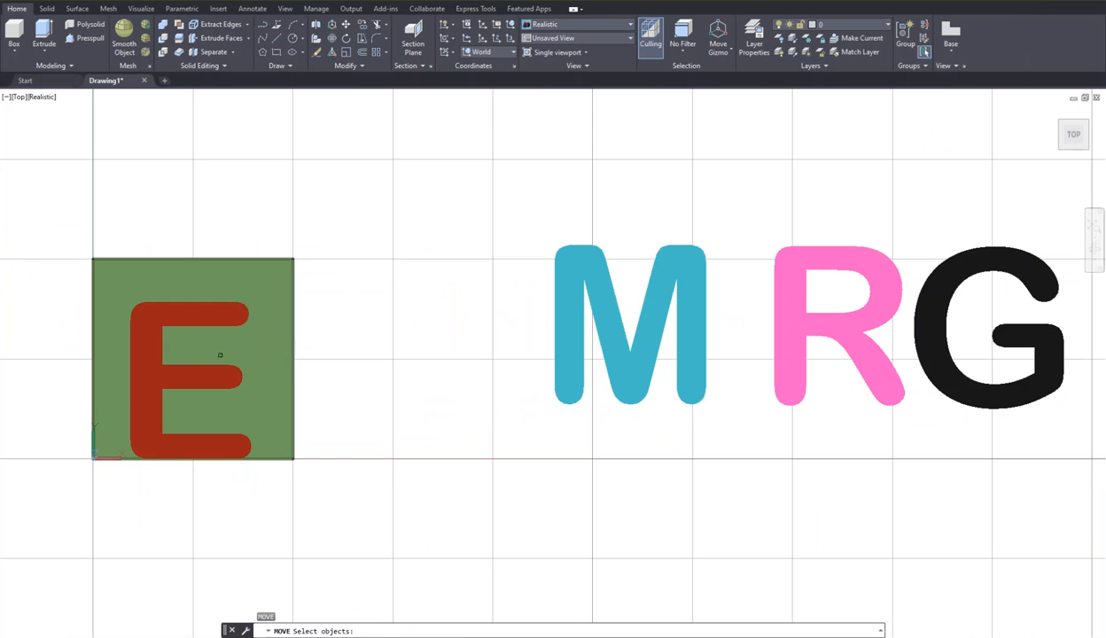
pyautogui.click(192, 363)
pyautogui.press('Return')
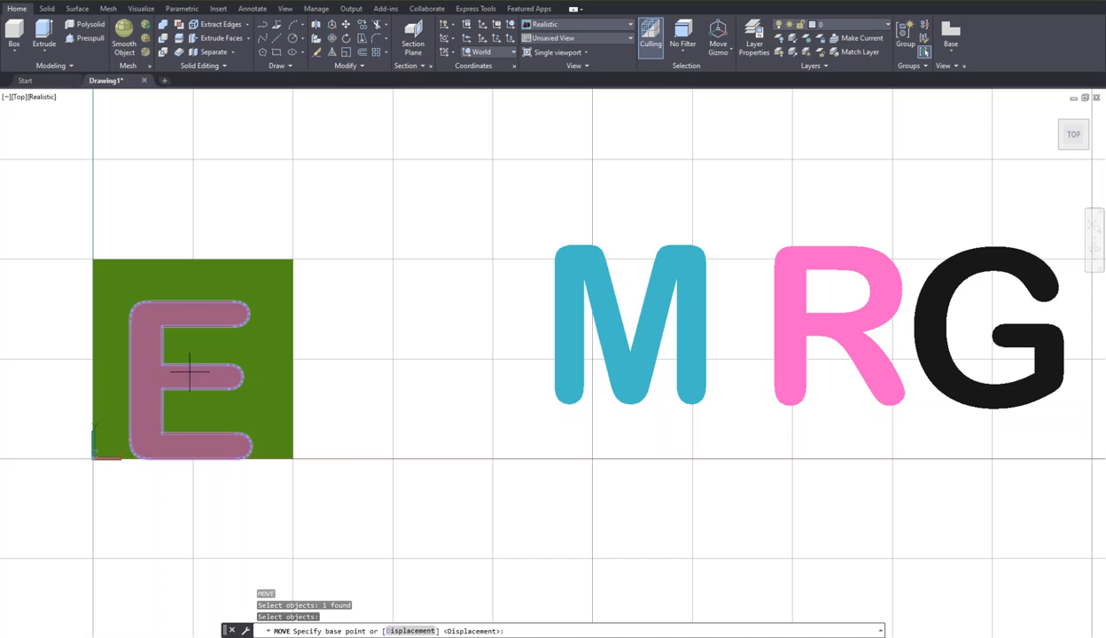
pyautogui.click(194, 365)
pyautogui.click(187, 345)
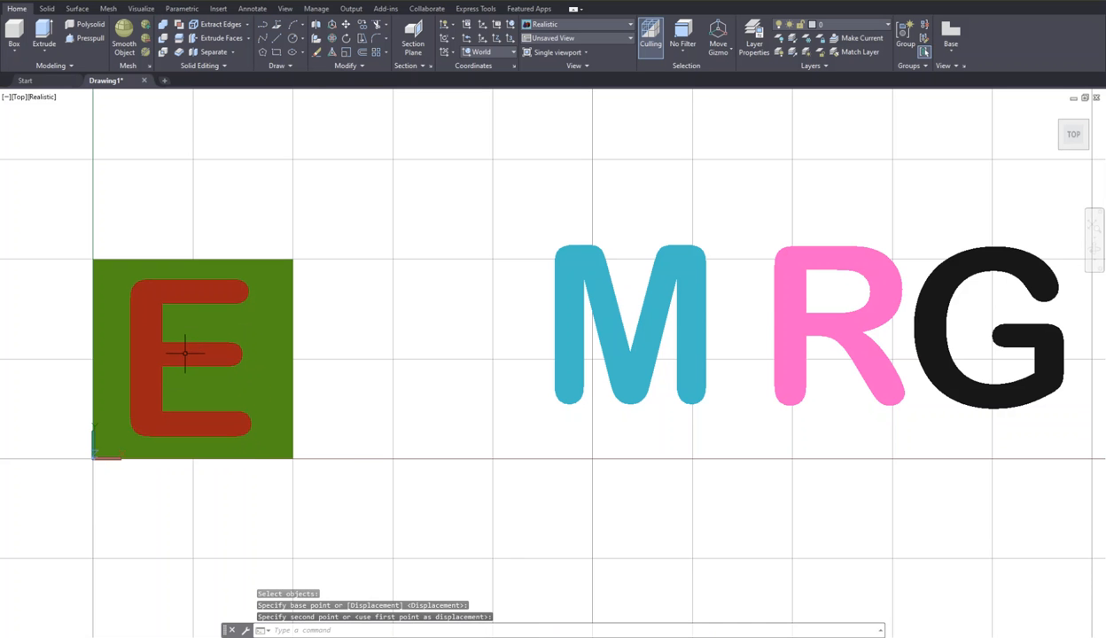
# Switch to the Front view and group the cube with the letter E on top of it.
pyautogui.scroll(-2, 325, 335)
pyautogui.scroll(-2, 330, 333)
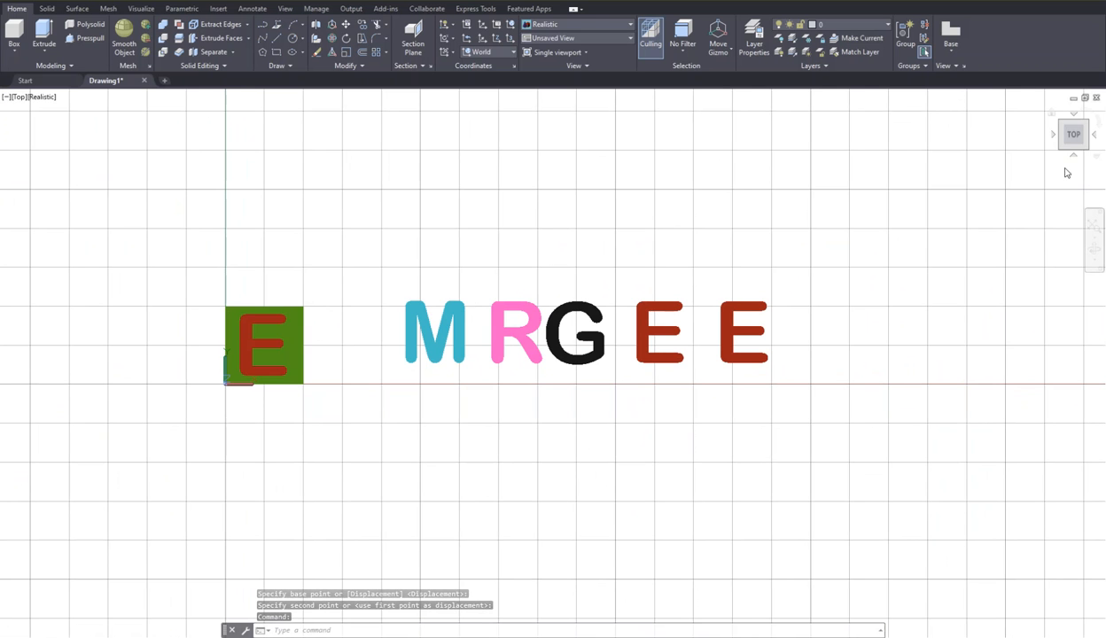
pyautogui.click(1073, 156)
pyautogui.click(1073, 156)
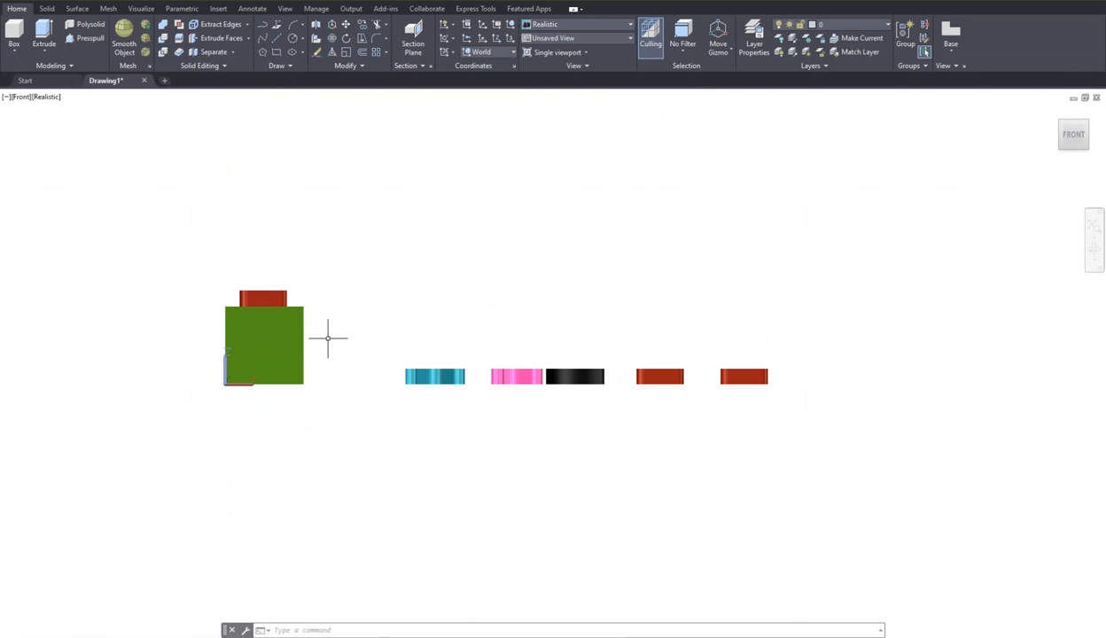
pyautogui.write('GROUP')
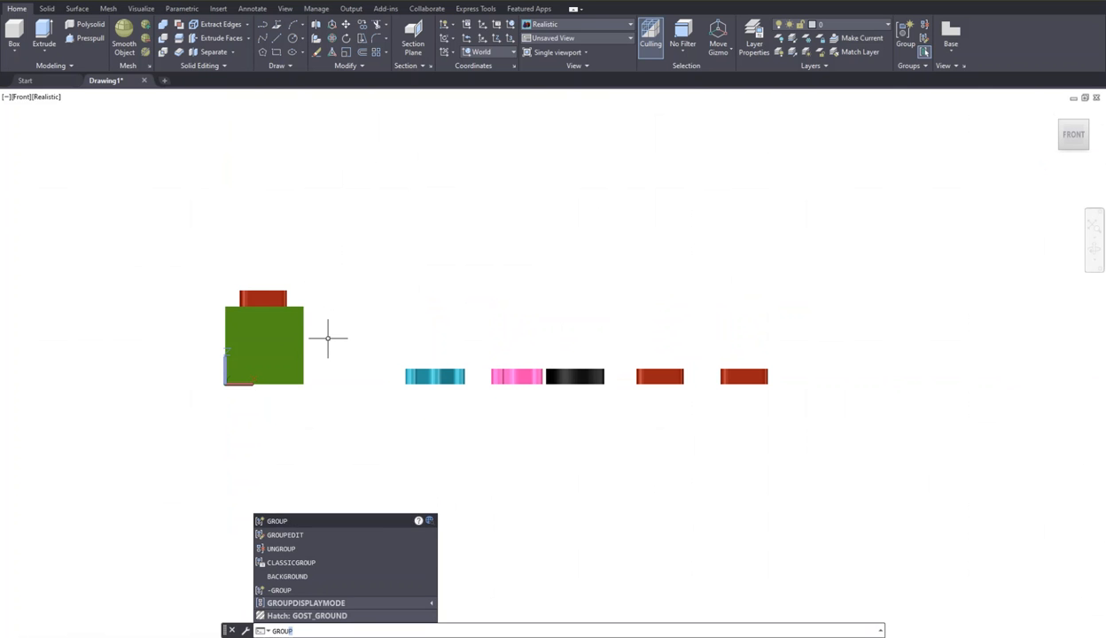
pyautogui.press('Return')
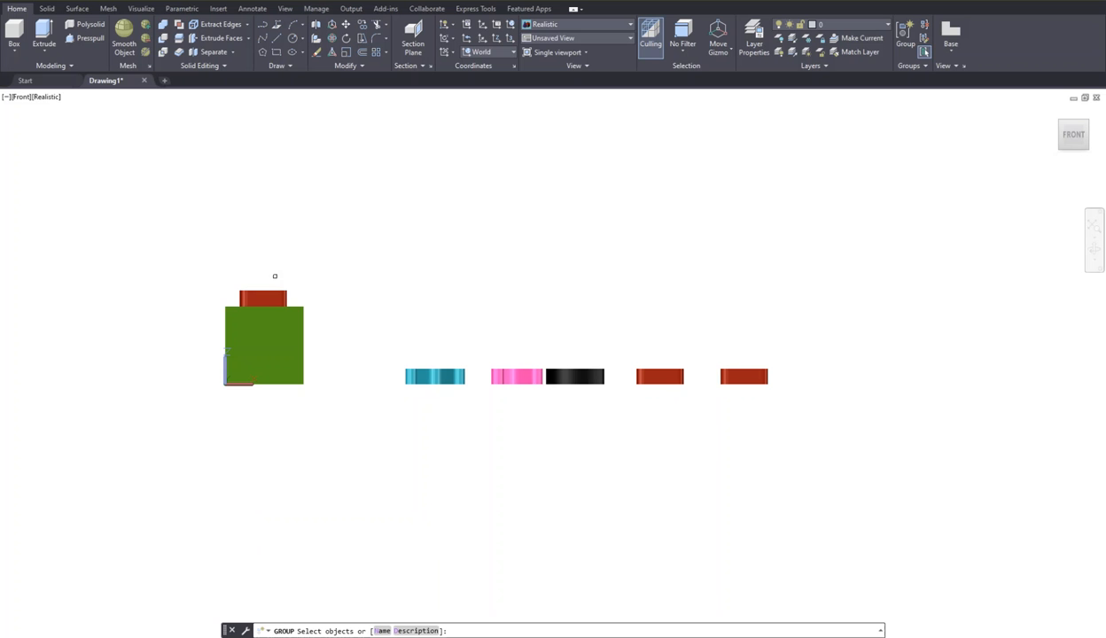
pyautogui.click(271, 295)
pyautogui.click(292, 328)
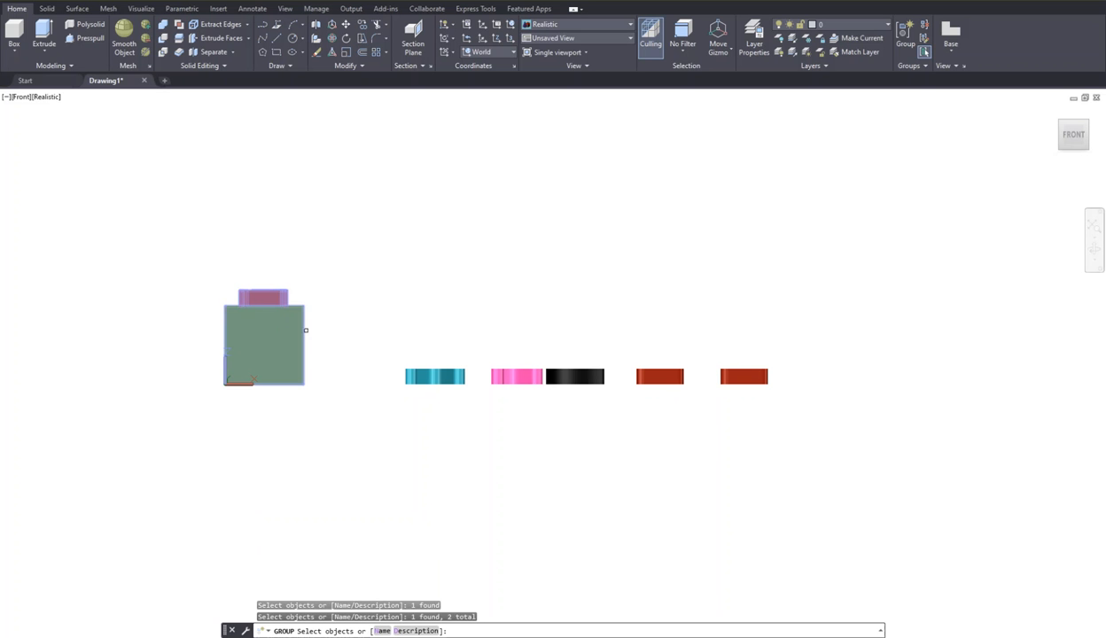
pyautogui.press('Return')
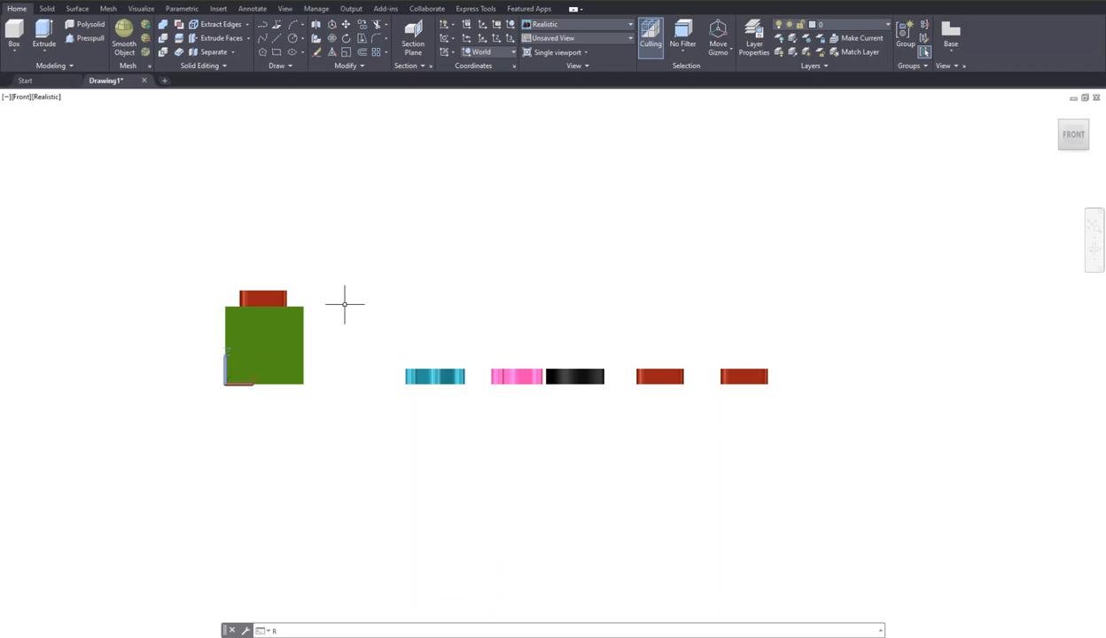
pyautogui.write('O')
pyautogui.press('Return')
pyautogui.click(266, 330)
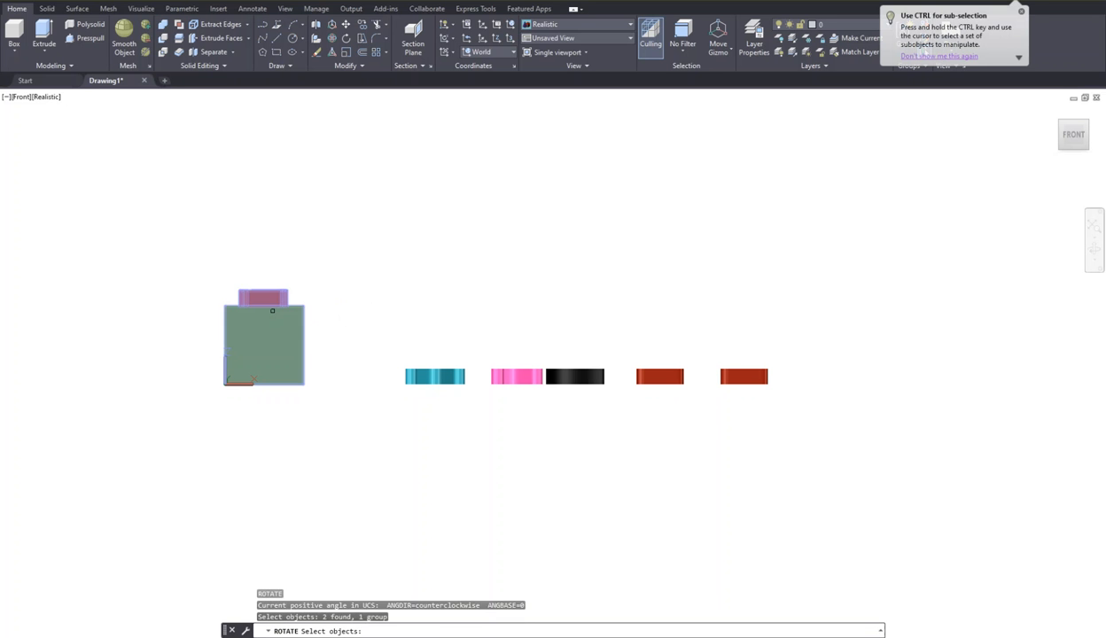
pyautogui.press('Return')
pyautogui.click(271, 339)
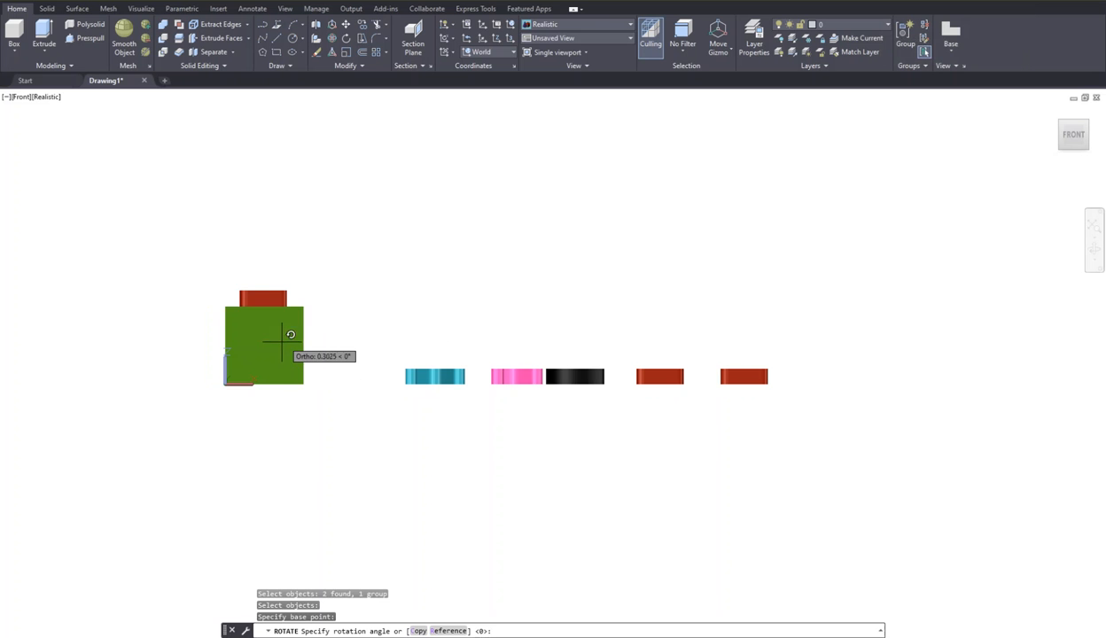
pyautogui.press('Escape')
pyautogui.press('Escape')
pyautogui.press('Escape')
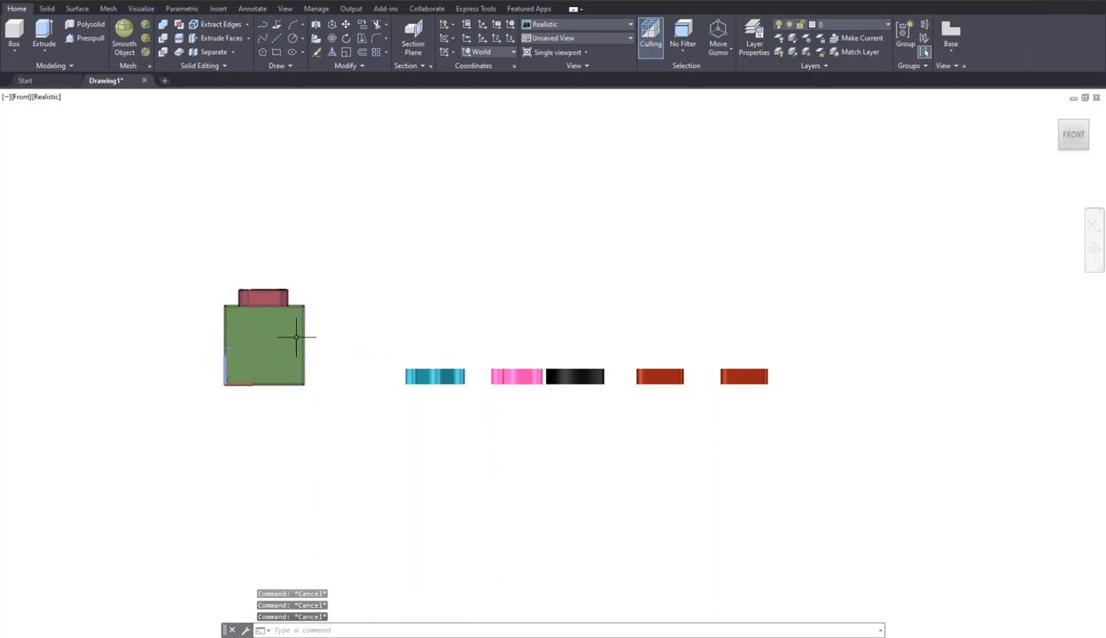
# Align the UCS to the cube's front face using the Face option.
pyautogui.scroll(-2, 267, 348)
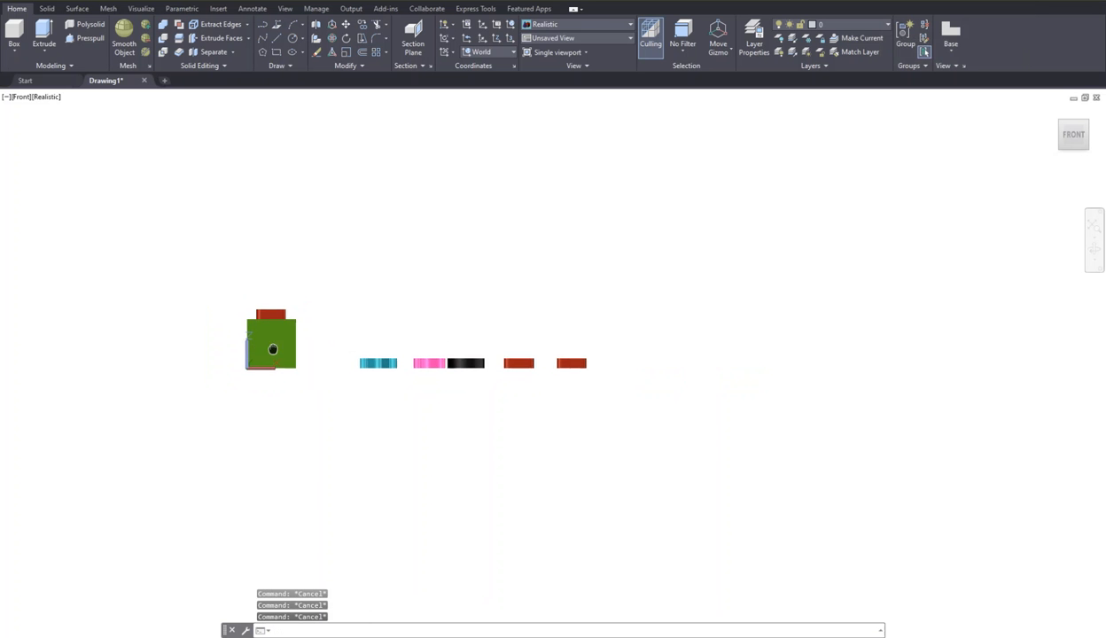
pyautogui.scroll(2, 317, 354)
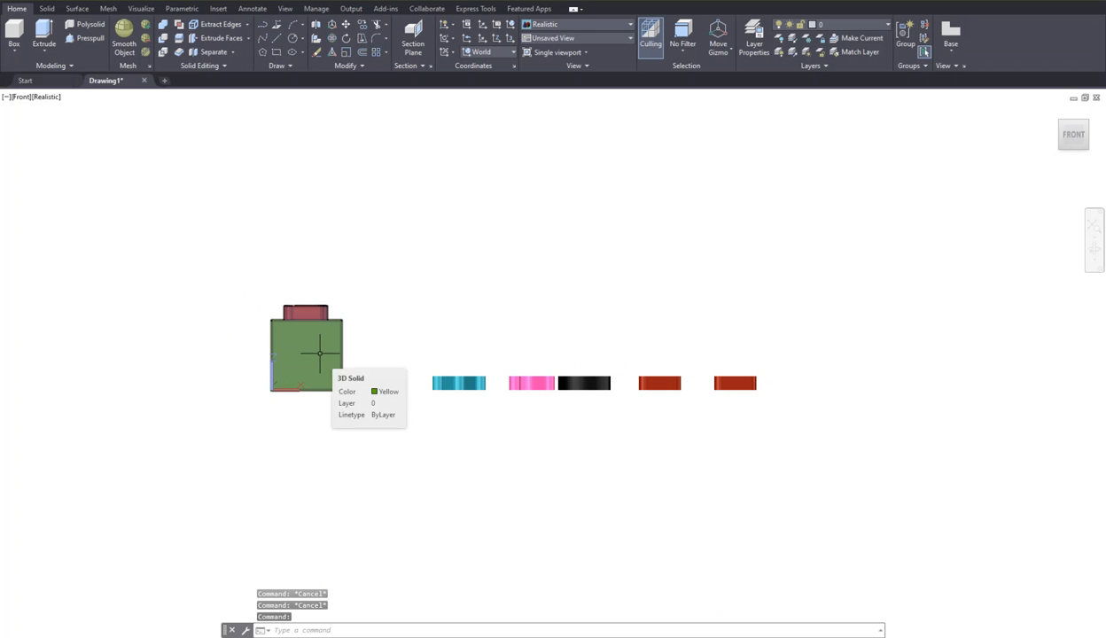
pyautogui.write('UCS')
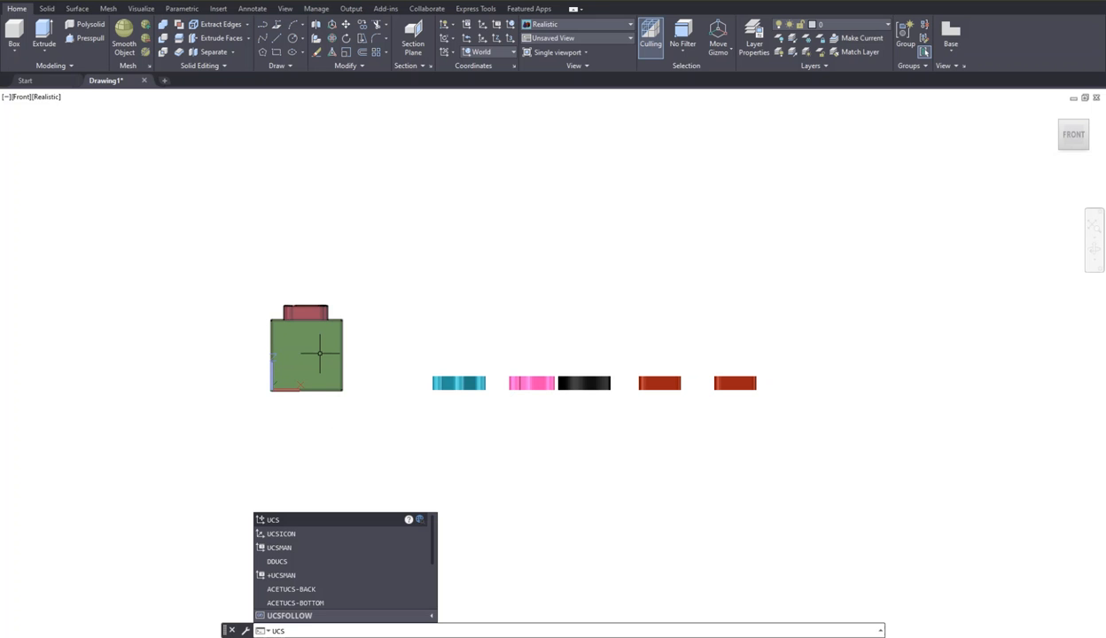
pyautogui.press('Return')
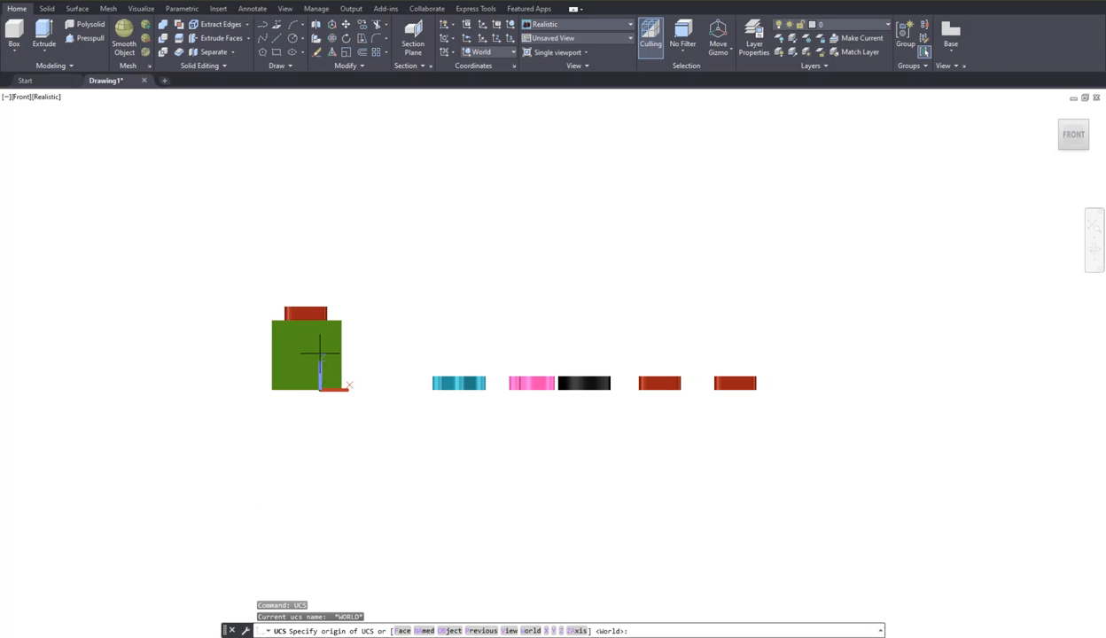
pyautogui.write('f')
pyautogui.press('Return')
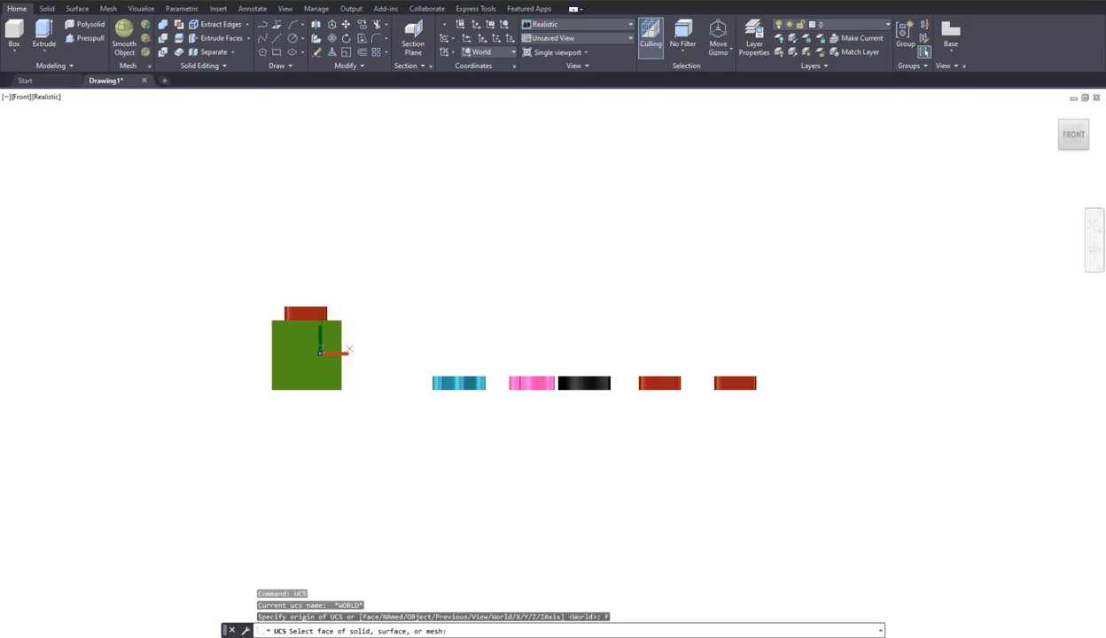
pyautogui.click(299, 356)
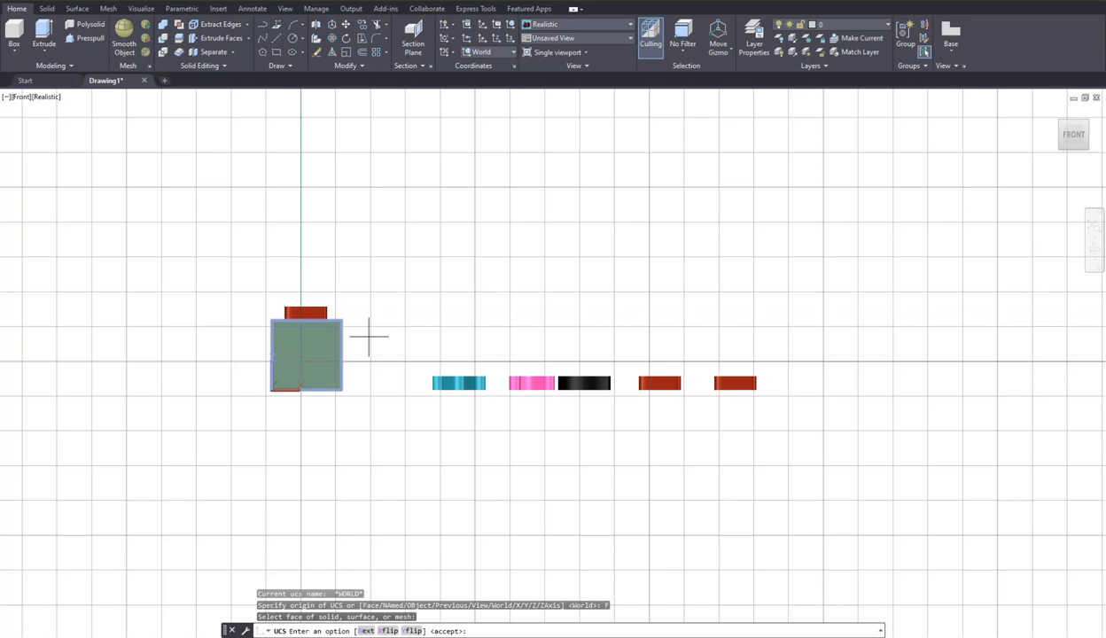
pyautogui.press('Return')
# Rotate the grouped cube and letter E by 90 degrees about a point near the center of the cube's front face.
pyautogui.write('R')
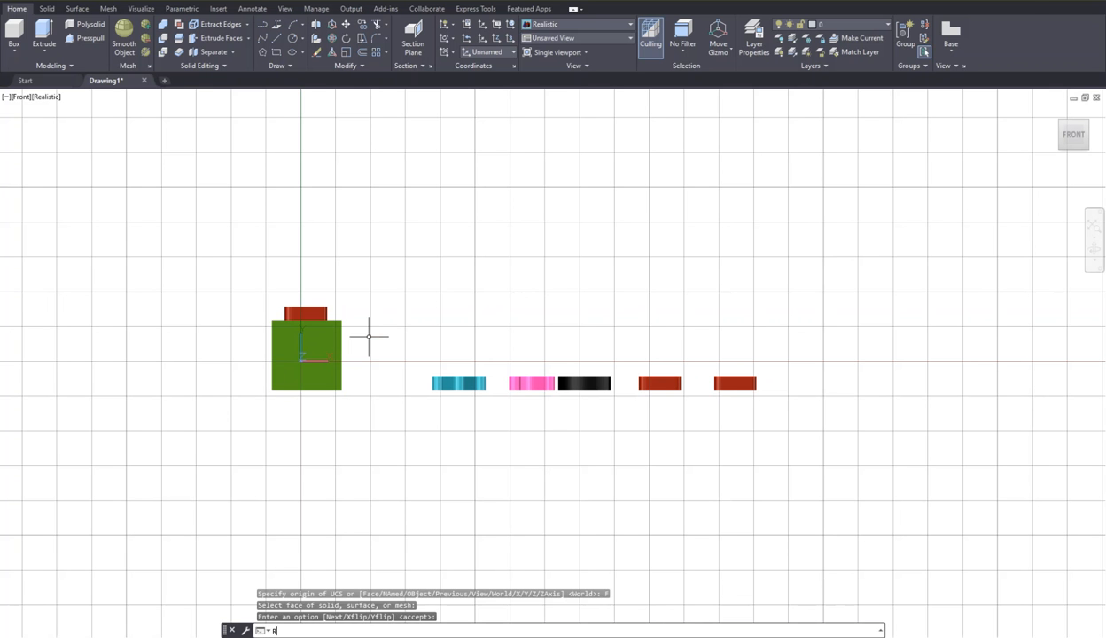
pyautogui.write('O')
pyautogui.press('Return')
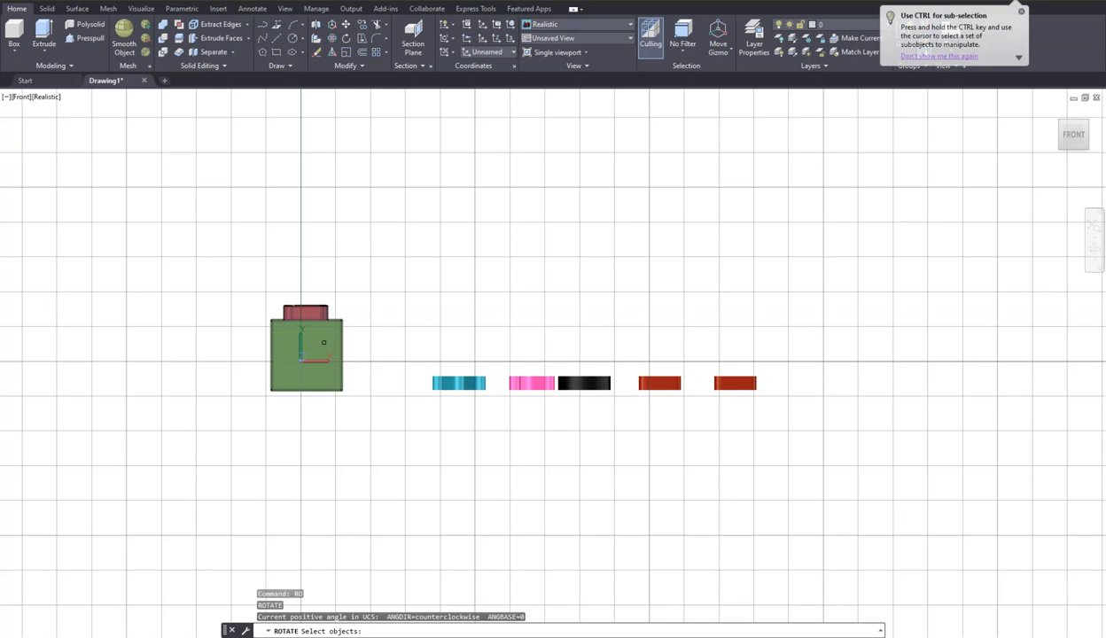
pyautogui.click(324, 345)
pyautogui.press('Return')
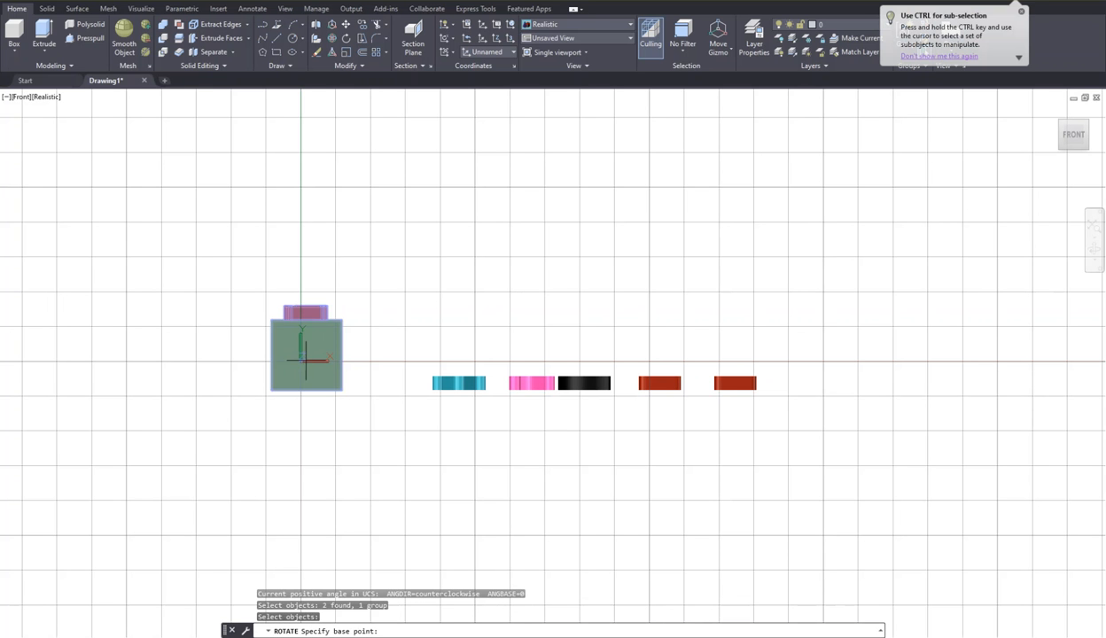
pyautogui.click(305, 360)
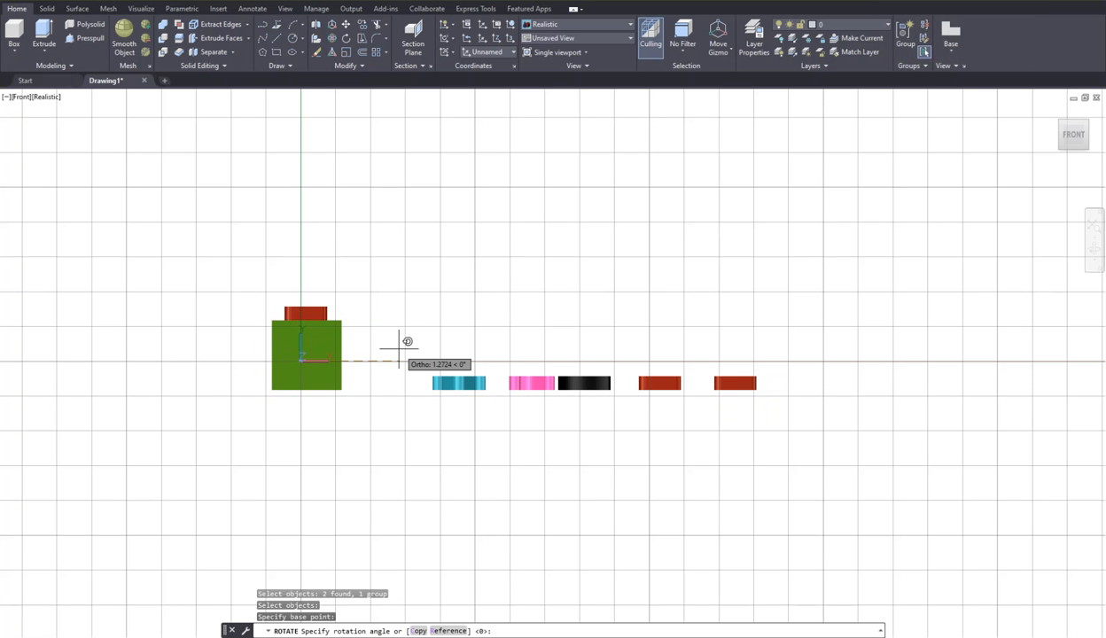
pyautogui.press('Return')
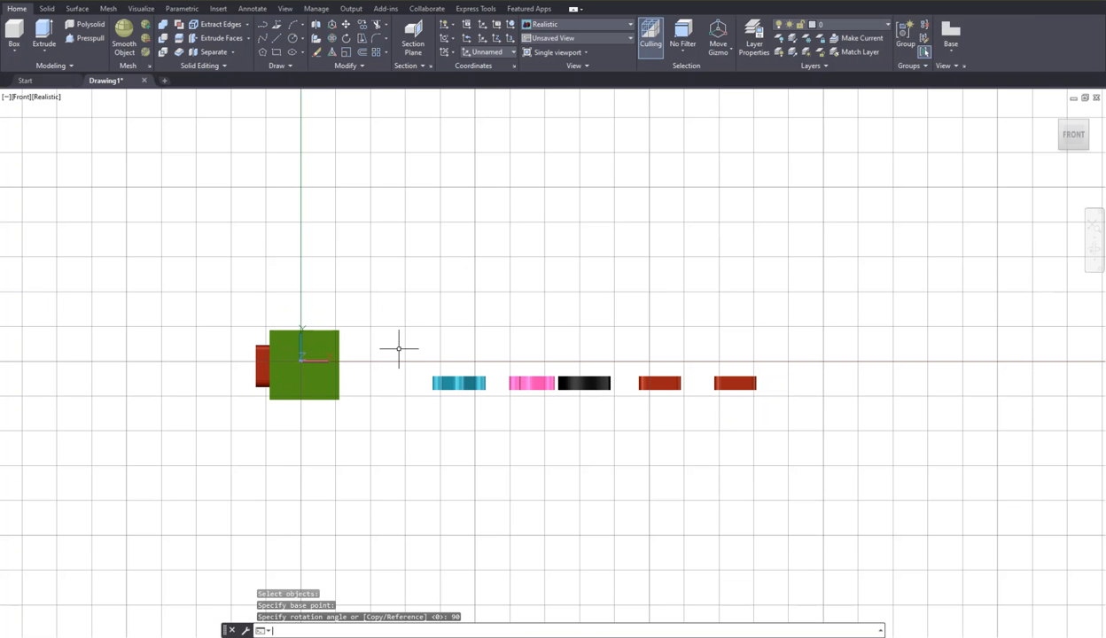
# Align the UCS to the top face of the rotated cube using the Face option.
pyautogui.moveTo(1069, 148); pyautogui.dragTo(1066, 201)
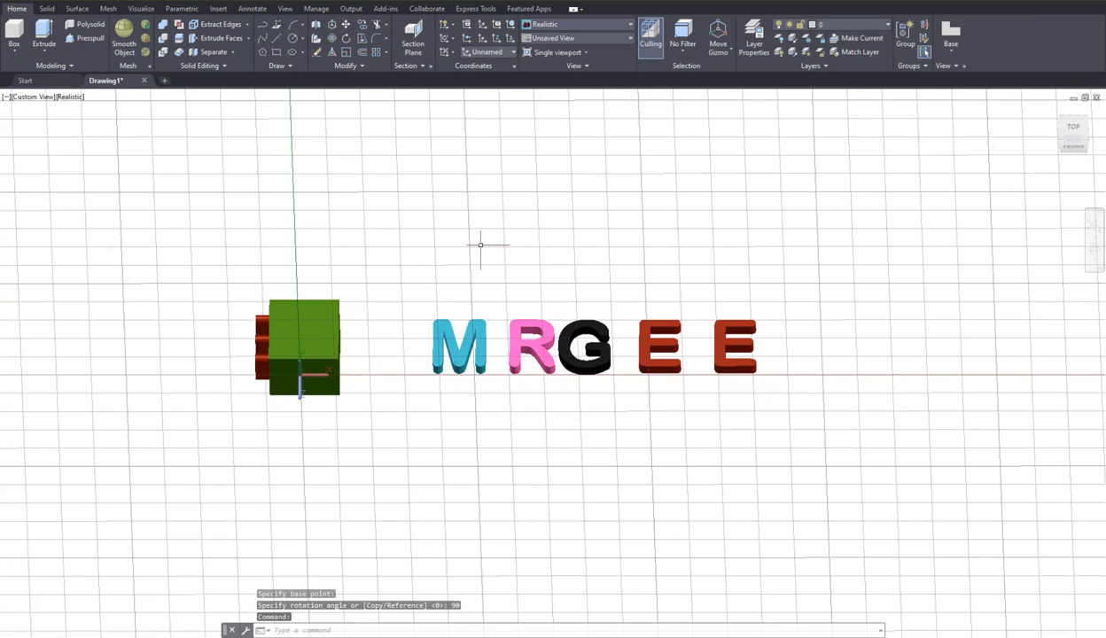
pyautogui.press('Escape')
pyautogui.press('Escape')
pyautogui.press('Escape')
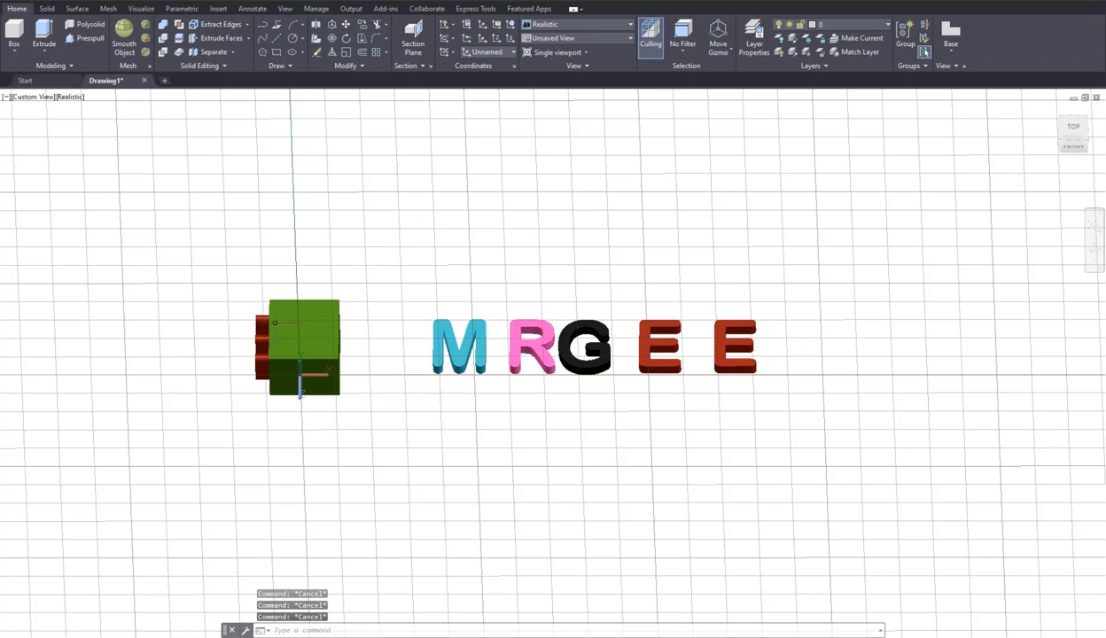
pyautogui.scroll(3, 274, 322)
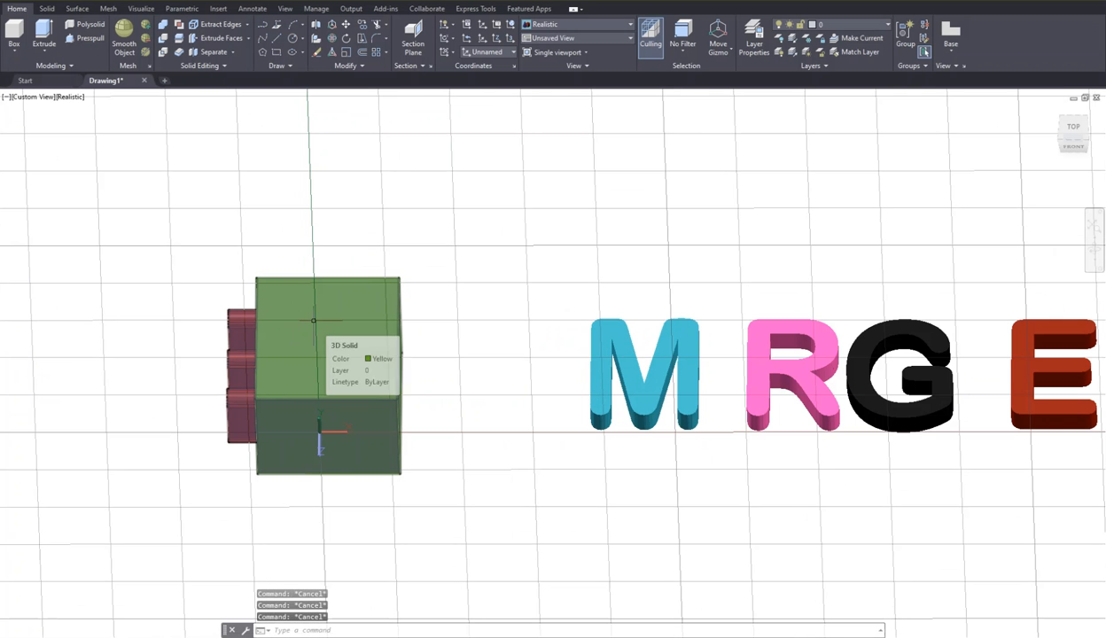
pyautogui.write('ucs')
pyautogui.press('Return')
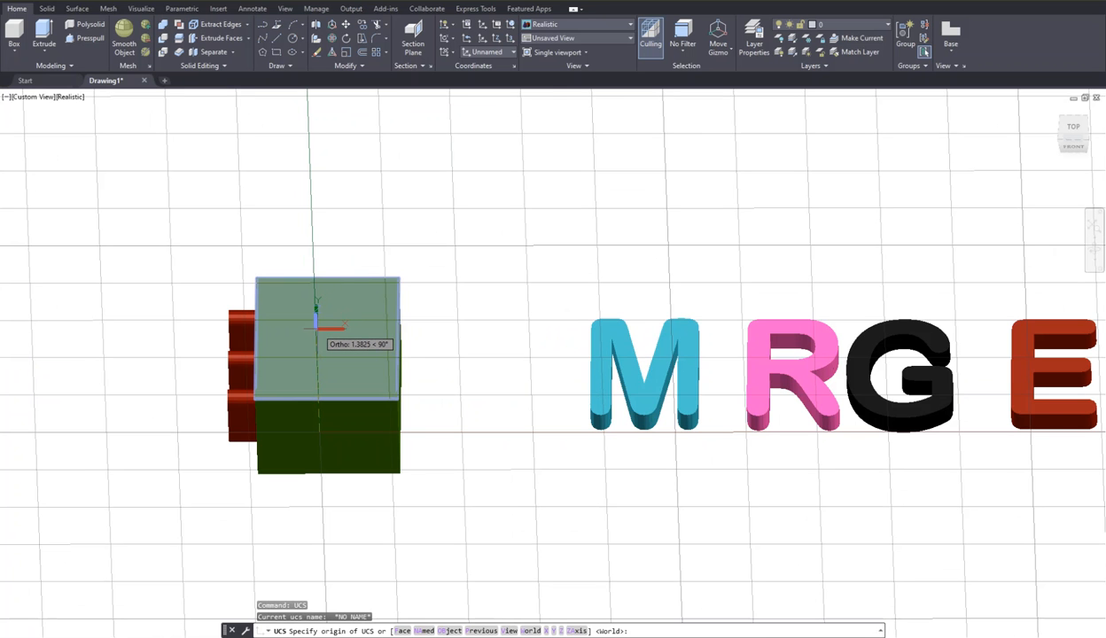
pyautogui.write('F')
pyautogui.press('Return')
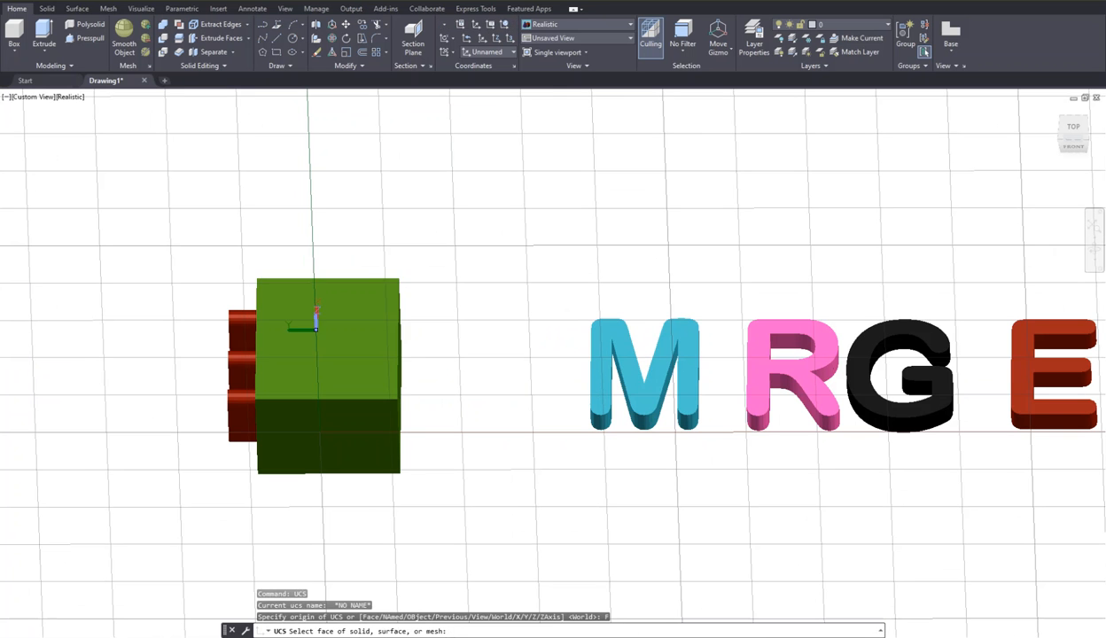
pyautogui.click(321, 328)
pyautogui.press('Return')
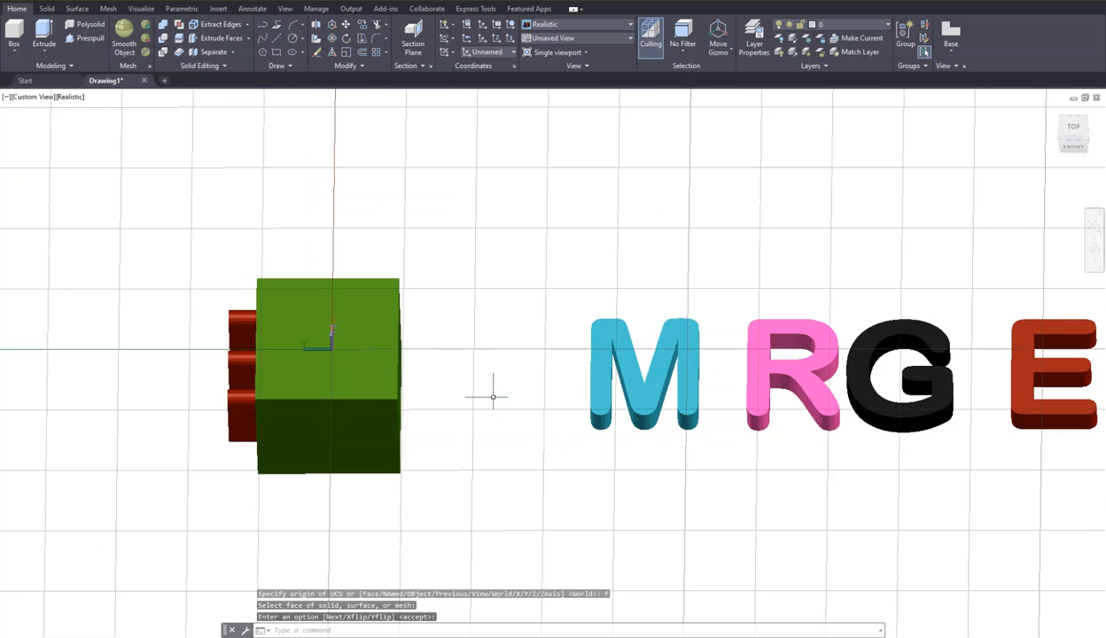
# Move the letter M from its bottom middle point onto the cube's top face, at the middle of its front edge, with Ortho off.
pyautogui.moveTo(1059, 140); pyautogui.dragTo(1097, 128)
pyautogui.write('m')
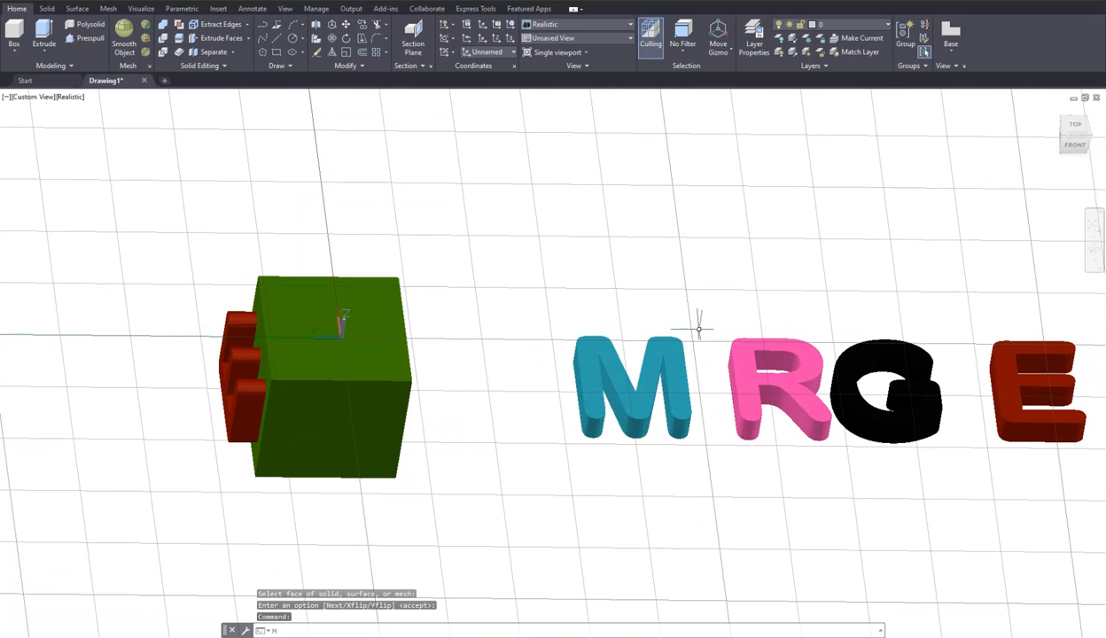
pyautogui.press('Return')
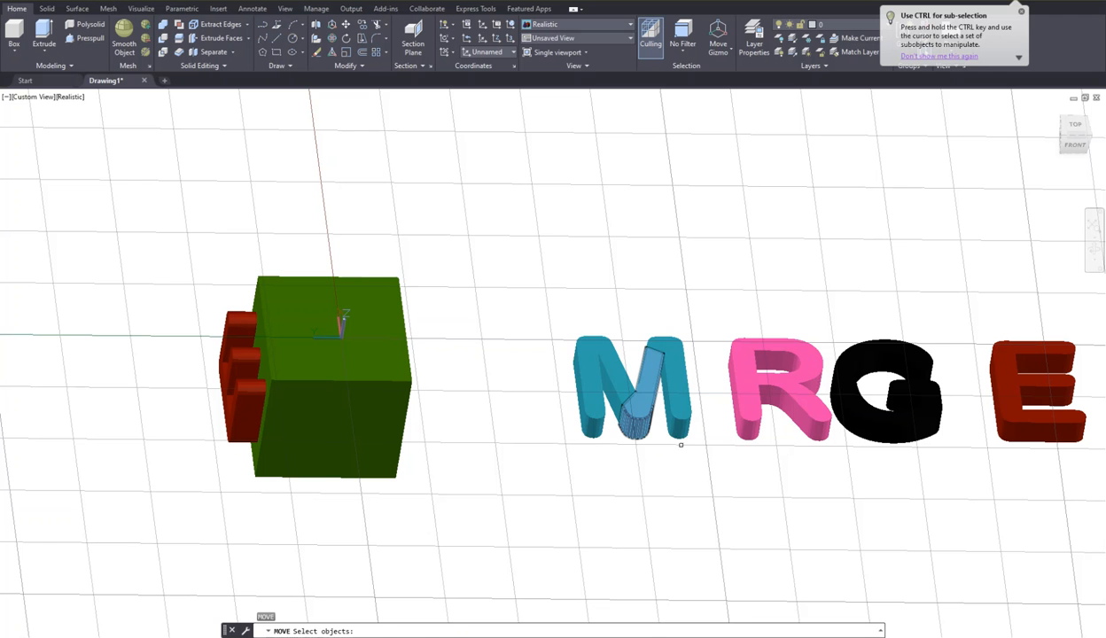
pyautogui.click(691, 454)
pyautogui.click(571, 399)
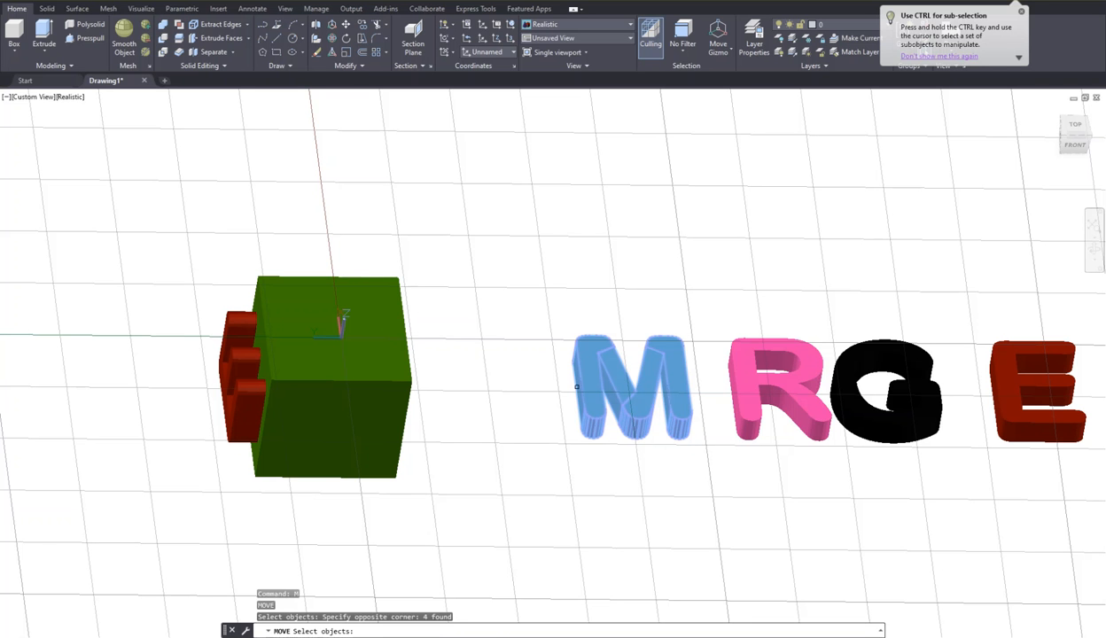
pyautogui.click(636, 439)
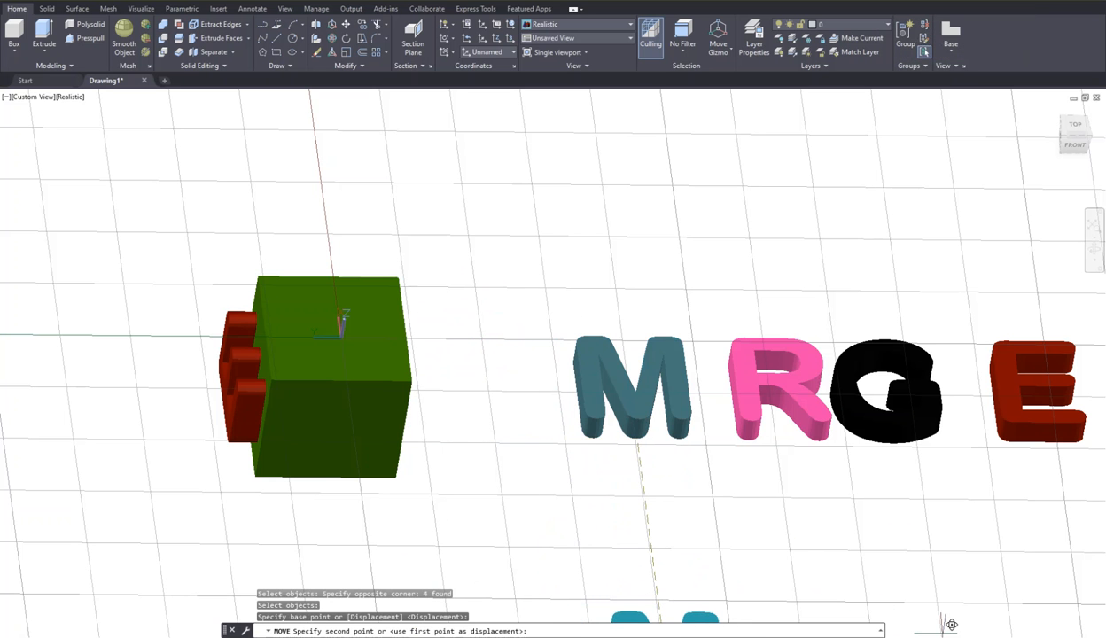
pyautogui.press('F8')
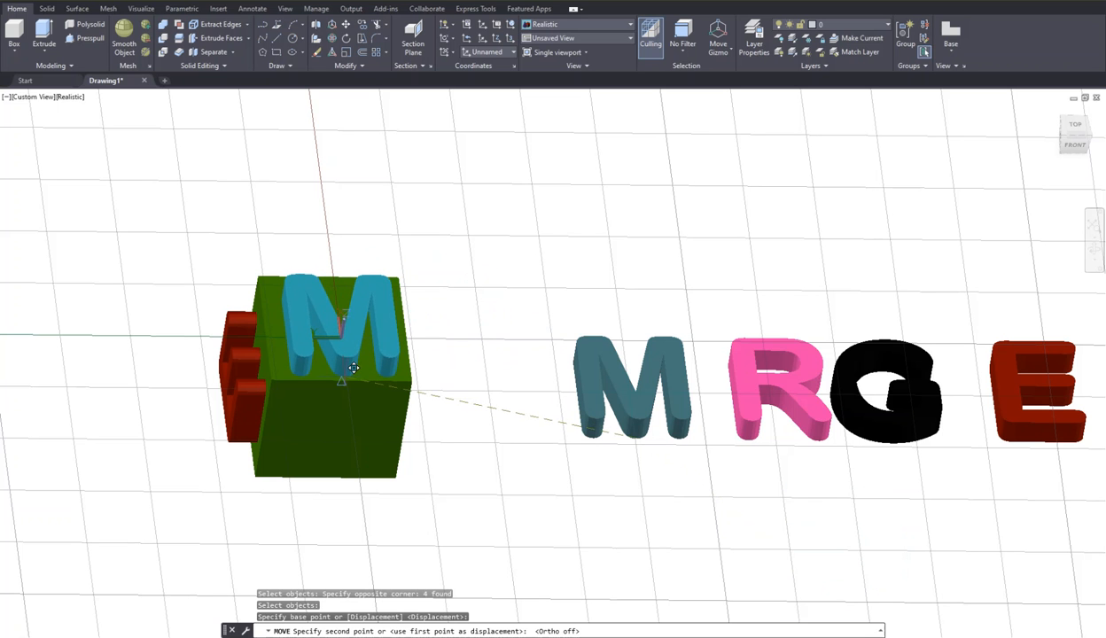
pyautogui.click(341, 373)
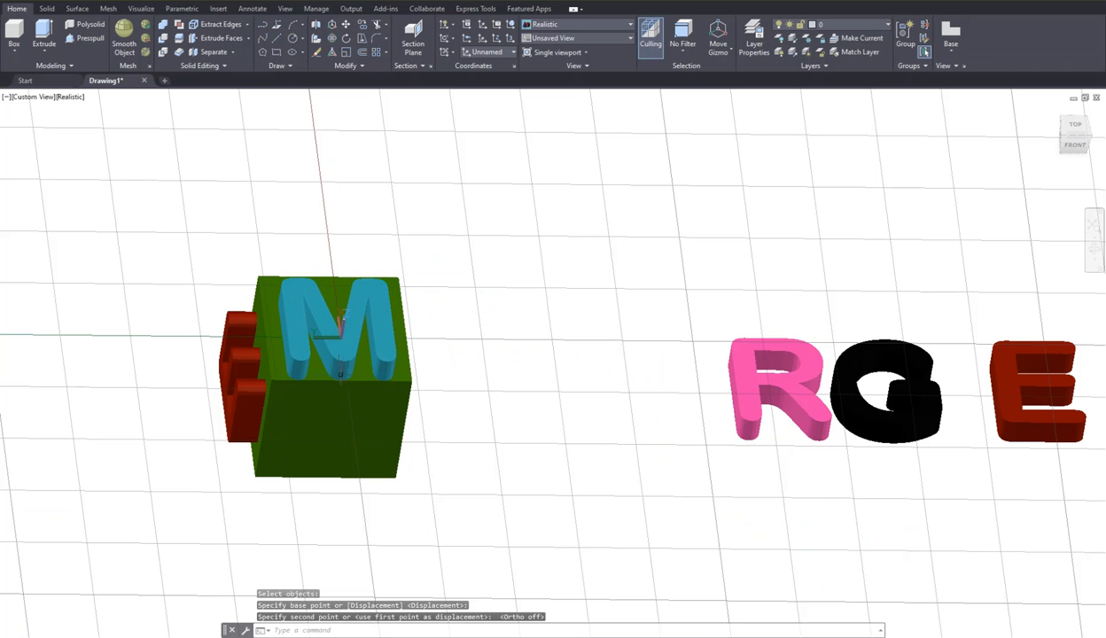
# Switch to the Top view to look straight down on the letter M and the cube.
pyautogui.click(1011, 102)
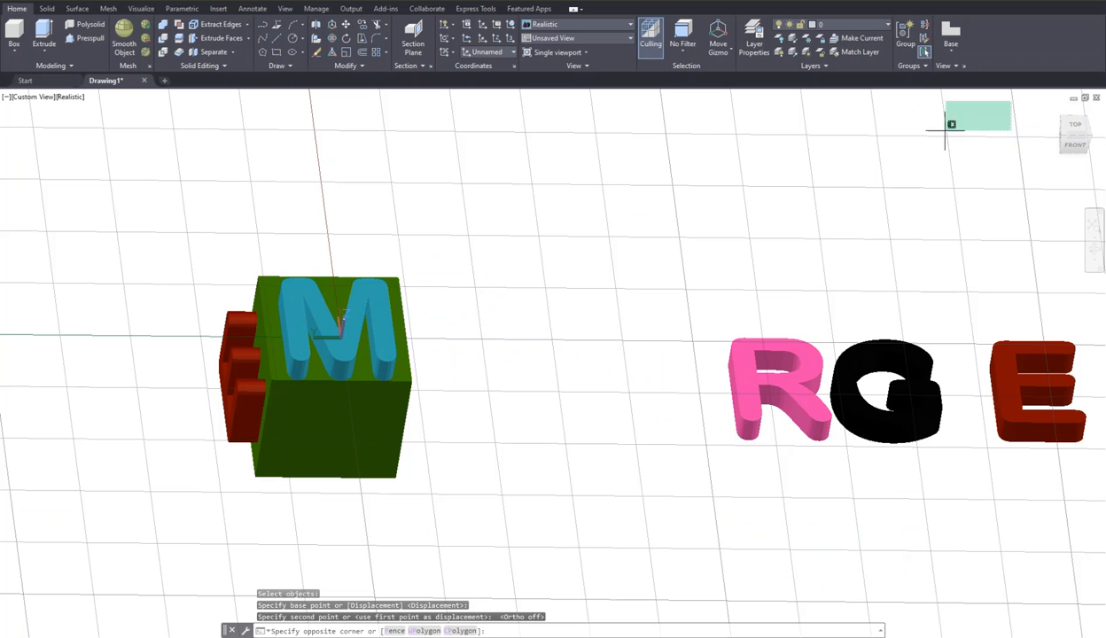
pyautogui.press('Escape')
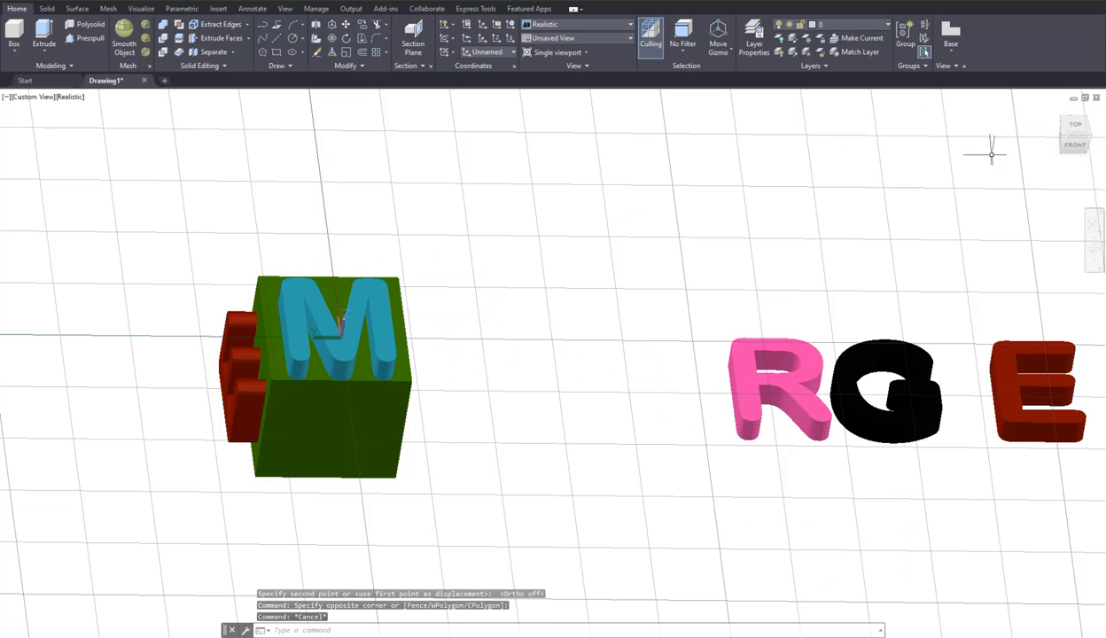
pyautogui.moveTo(1056, 133); pyautogui.dragTo(1063, 167)
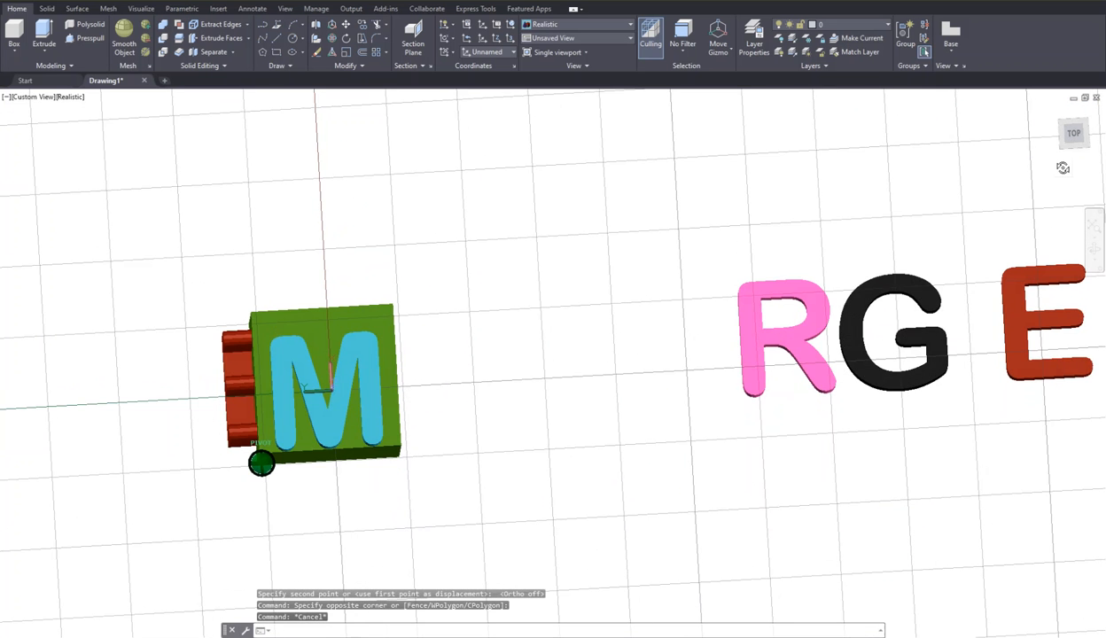
pyautogui.click(1065, 138)
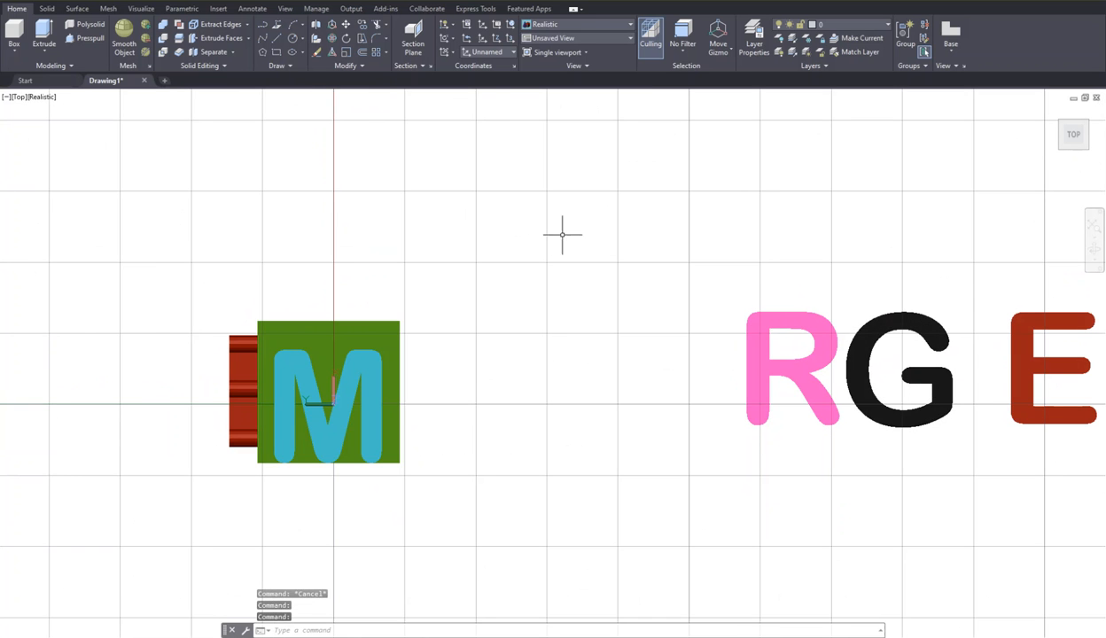
pyautogui.write('m')
pyautogui.press('Return')
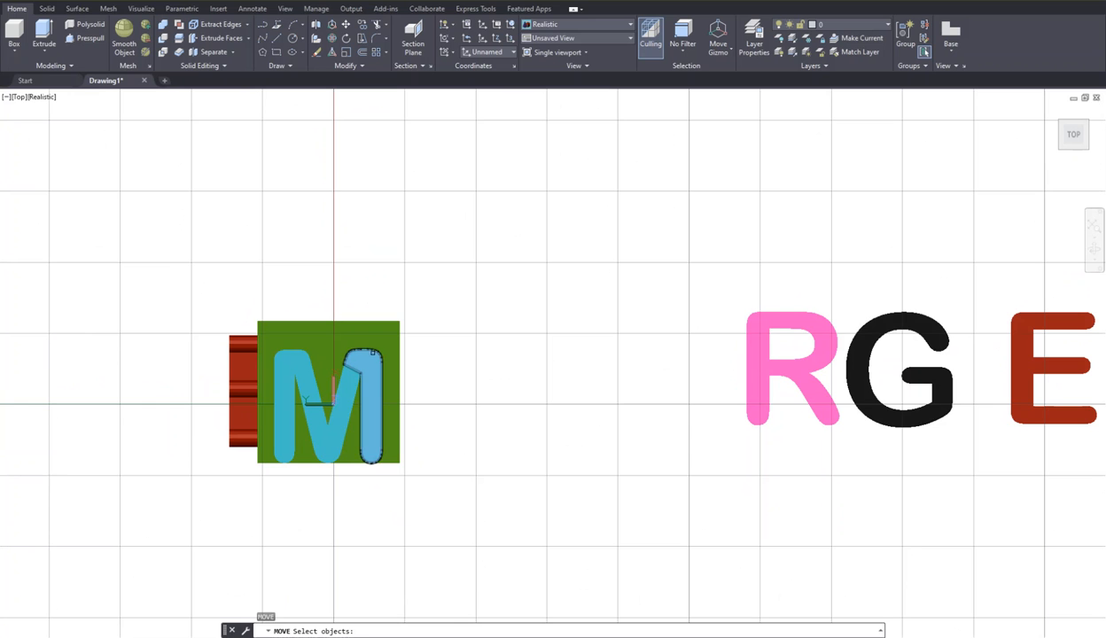
pyautogui.click(351, 372)
pyautogui.click(350, 377)
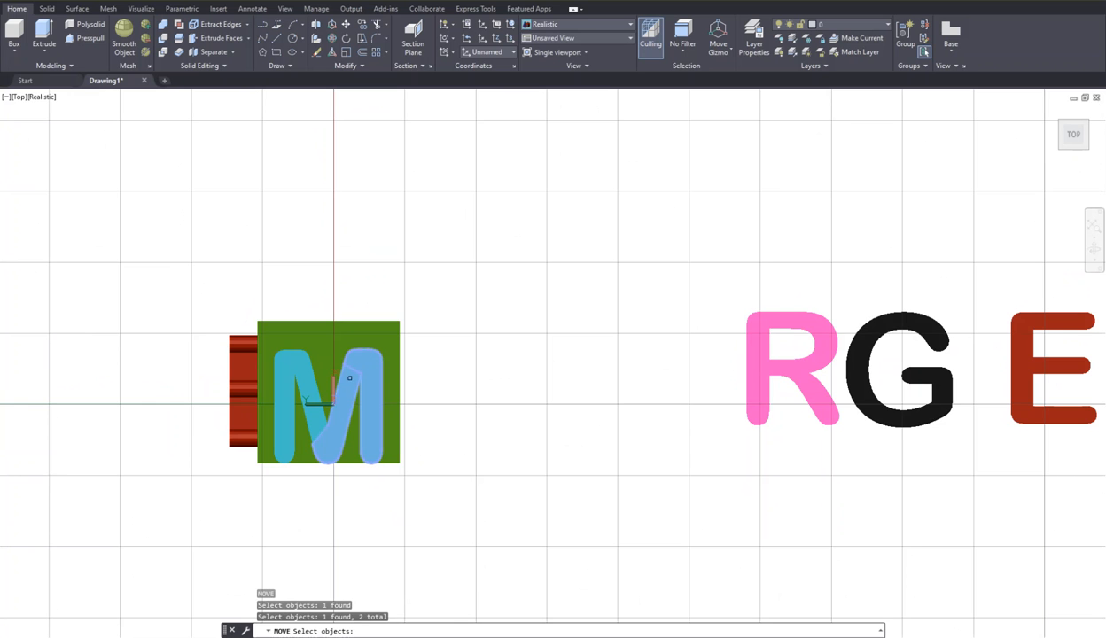
pyautogui.click(300, 379)
pyautogui.click(295, 363)
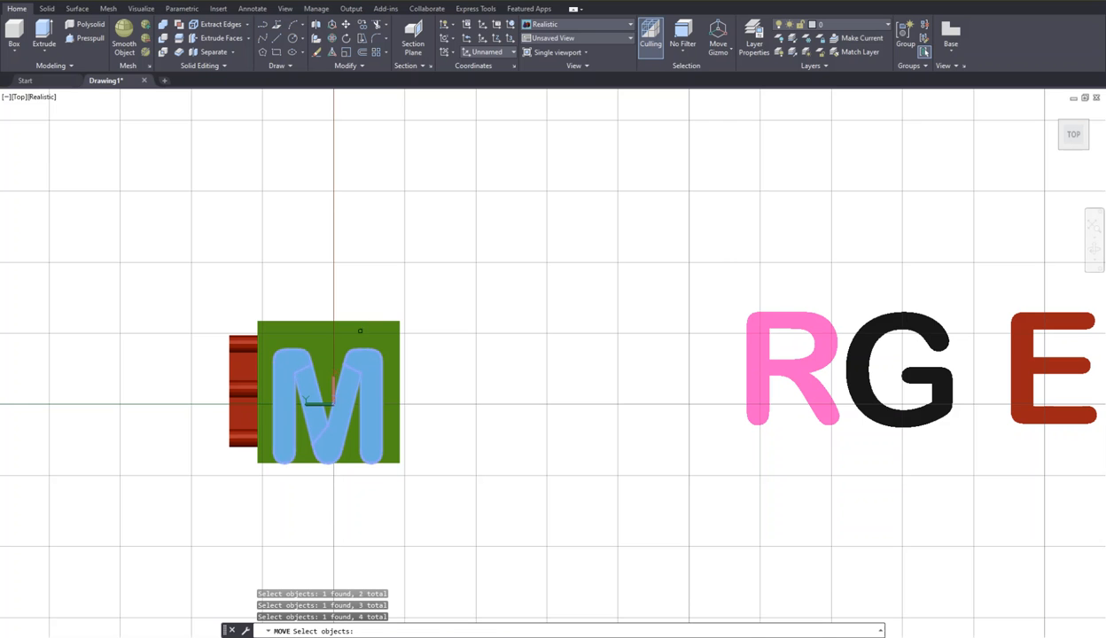
pyautogui.press('Return')
pyautogui.click(342, 371)
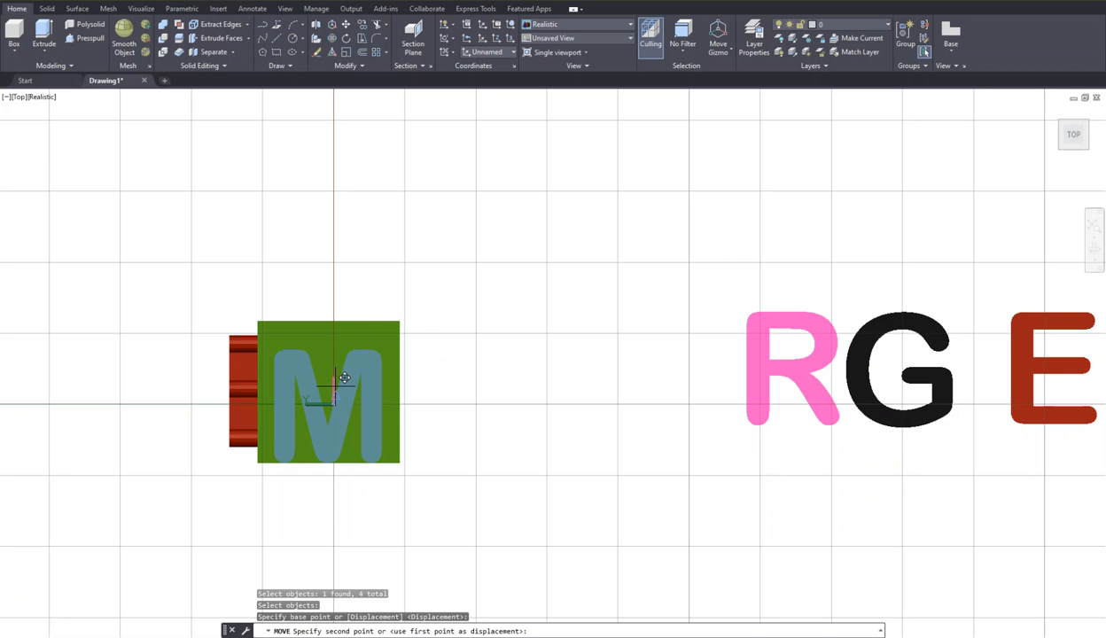
pyautogui.press('Escape')
pyautogui.press('Escape')
pyautogui.press('Escape')
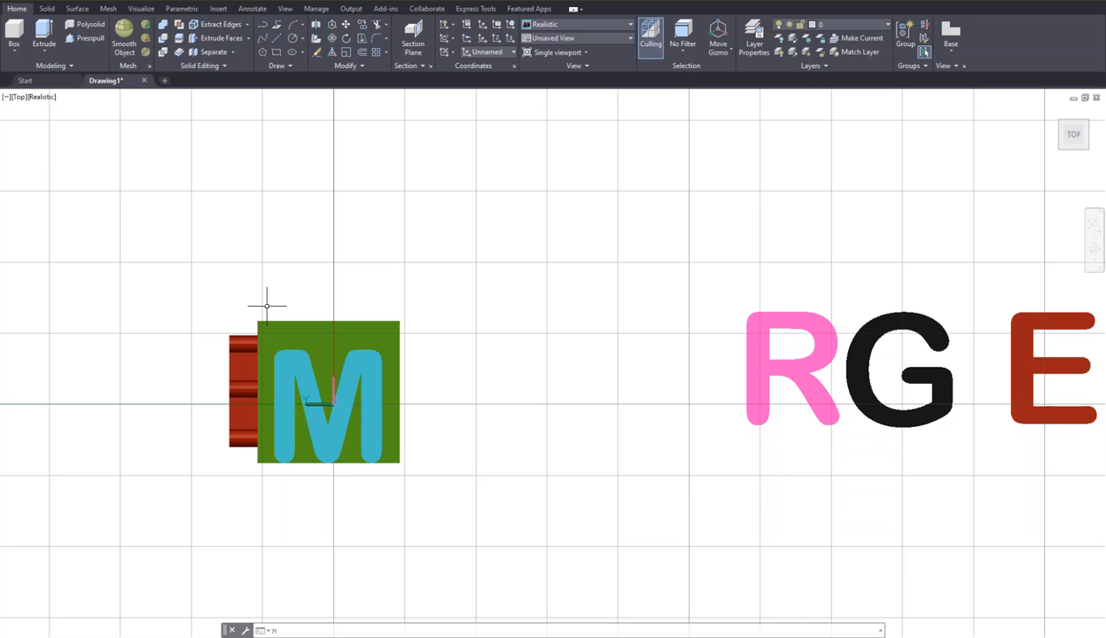
pyautogui.press('Escape')
pyautogui.press('Escape')
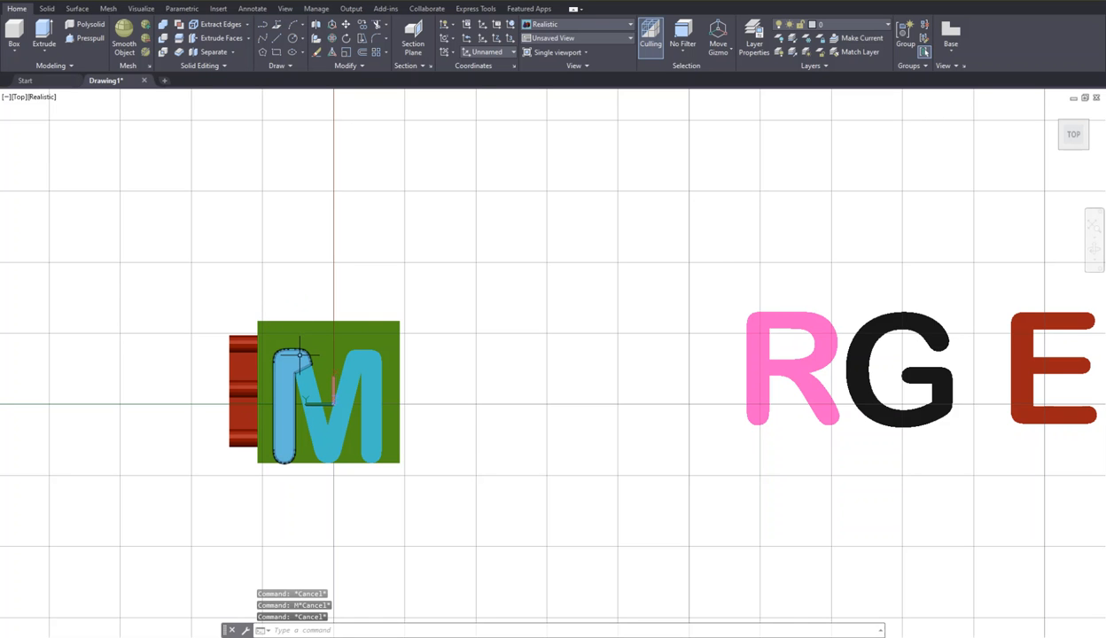
# Move all four parts of the letter M slightly up to center it vertically on the cube's face.
pyautogui.press('Return')
pyautogui.click(270, 302)
pyautogui.click(388, 499)
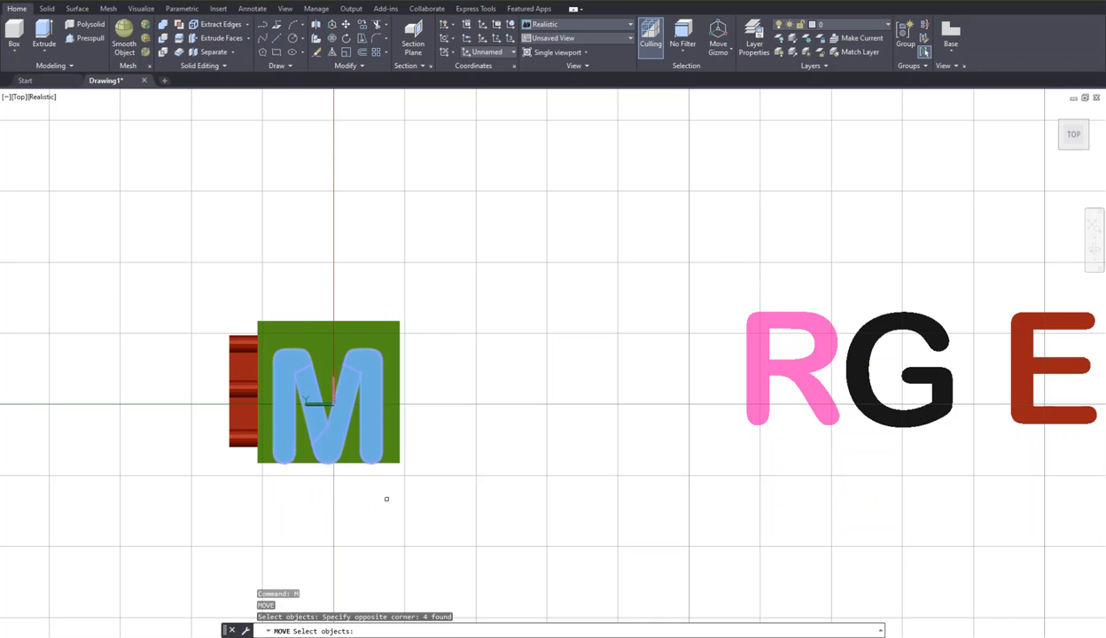
pyautogui.press('Return')
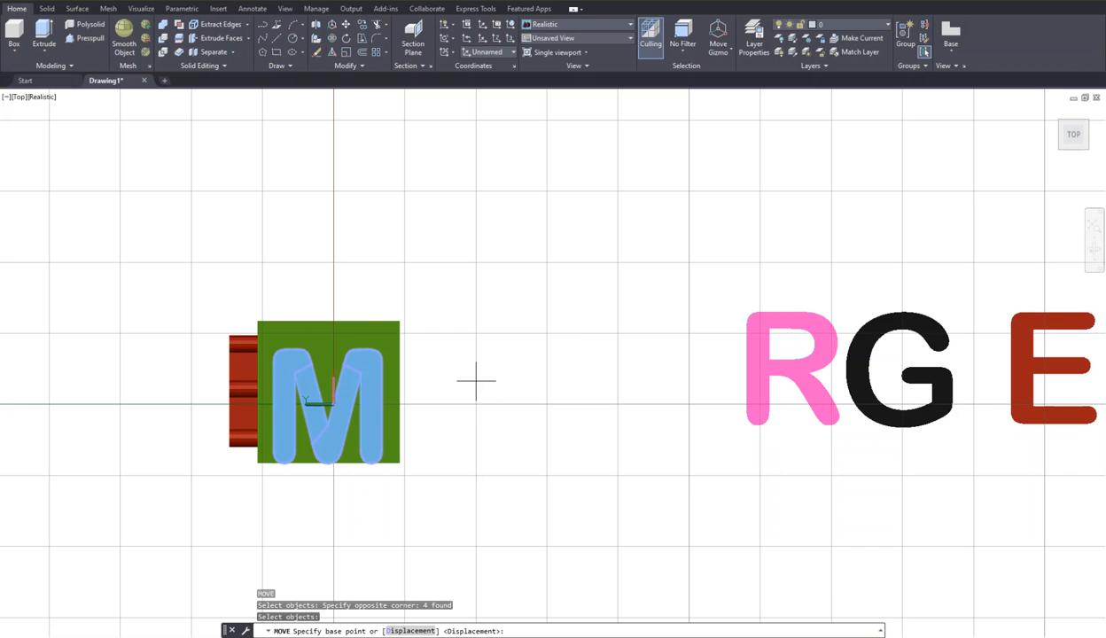
pyautogui.click(471, 409)
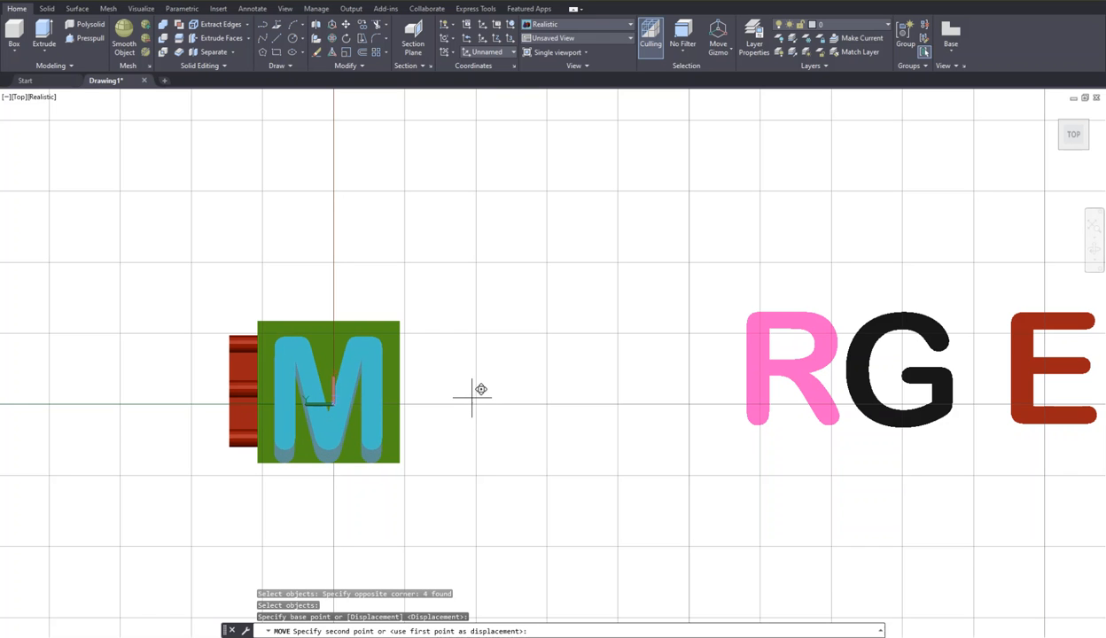
pyautogui.click(474, 397)
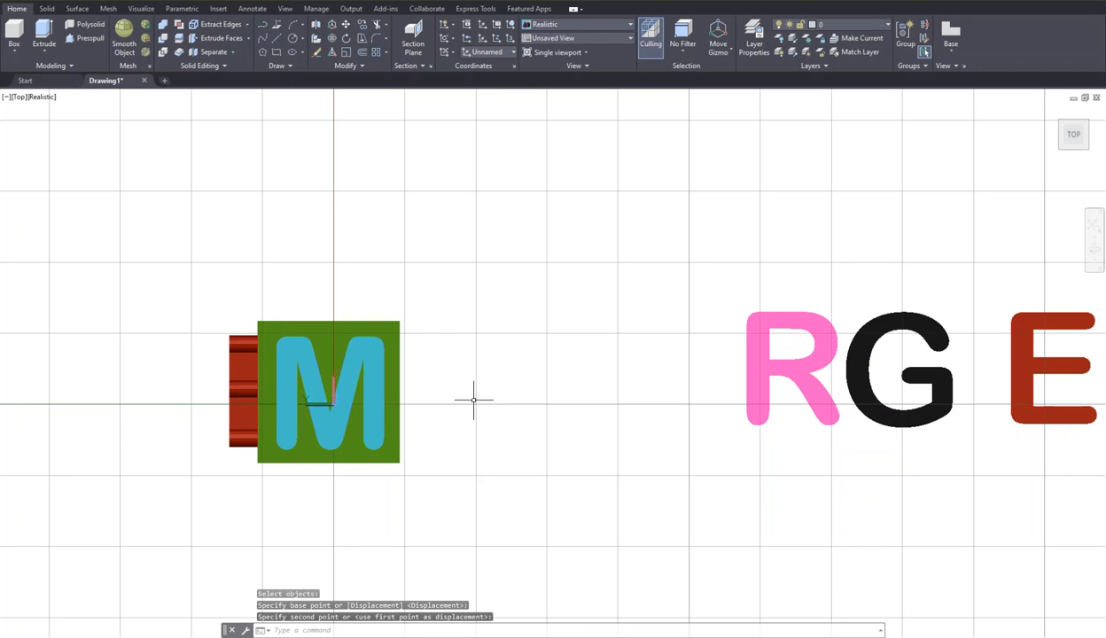
# Orbit to an angled view and group the letter M with the existing cube and letter E group.
pyautogui.moveTo(1076, 131); pyautogui.dragTo(1020, 173)
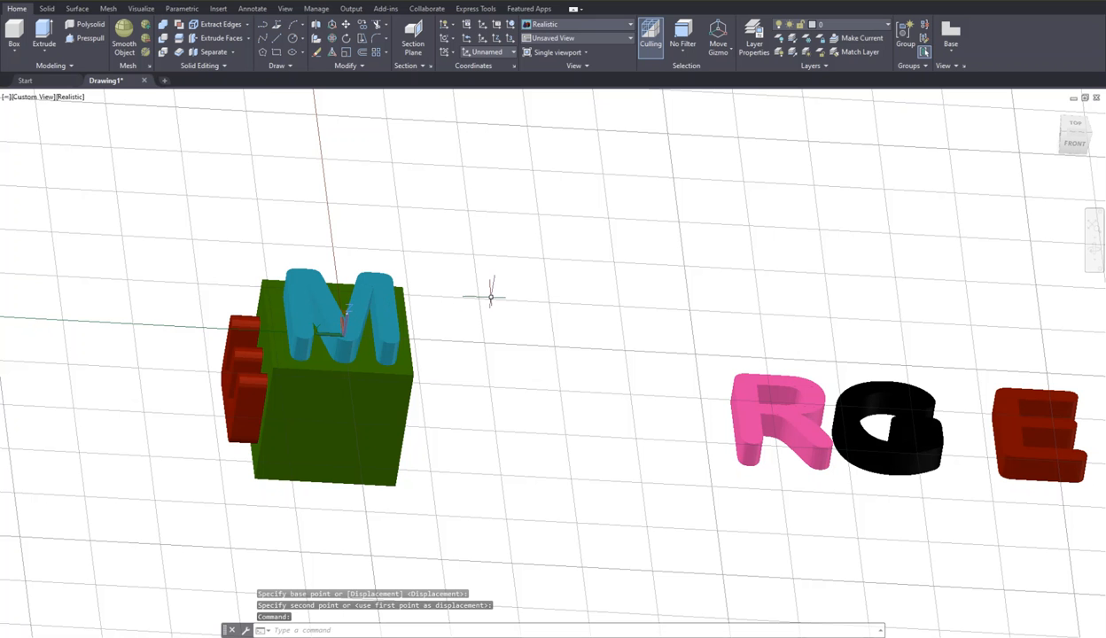
pyautogui.write('GROUP')
pyautogui.press('Return')
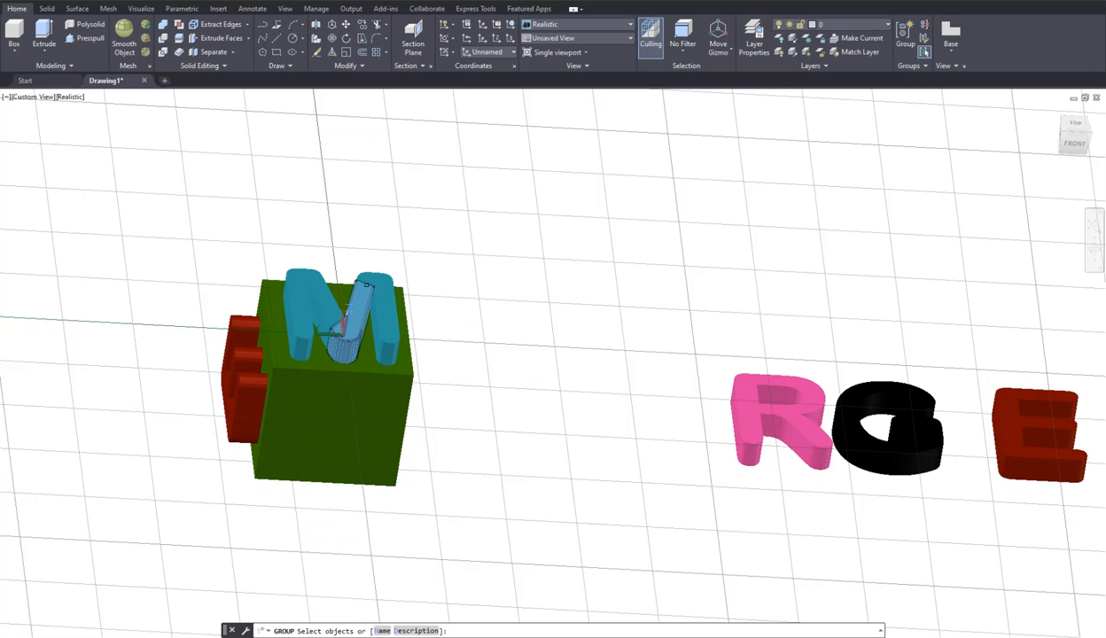
pyautogui.click(277, 235)
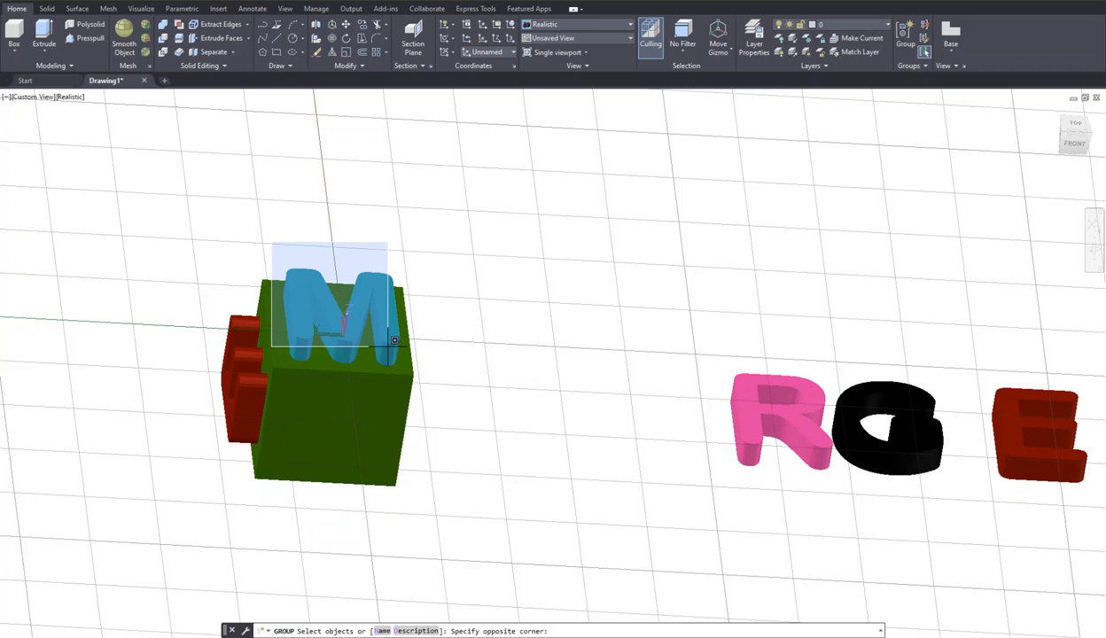
pyautogui.click(427, 388)
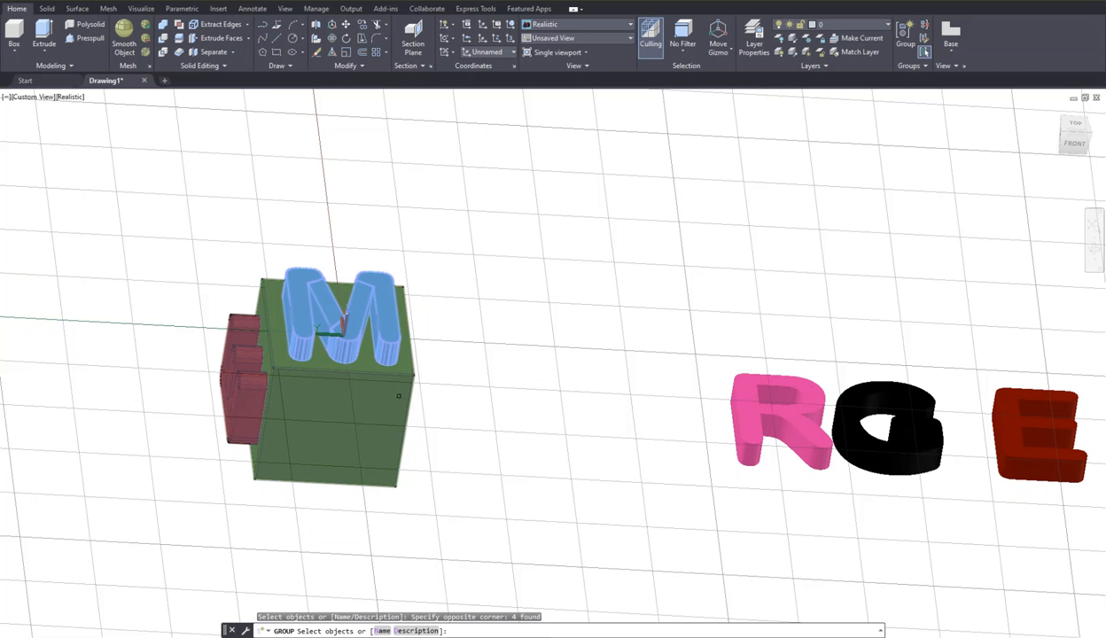
pyautogui.click(423, 392)
pyautogui.press('Return')
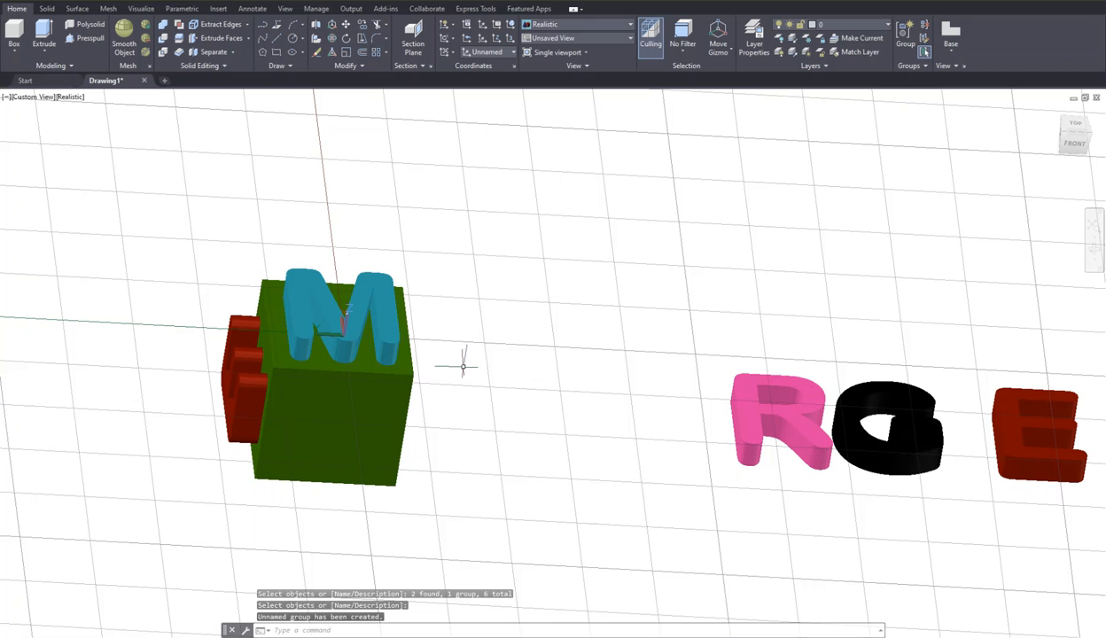